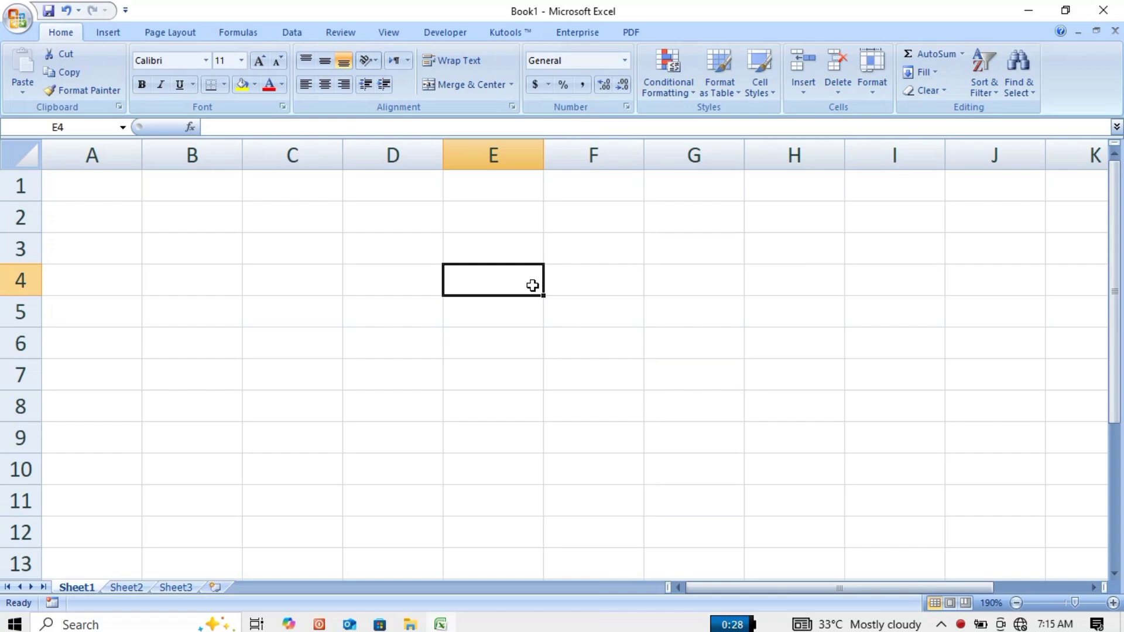
- Enter a person's first name in cell E4
{"action": "left_click", "coordinate": [937, 69]}
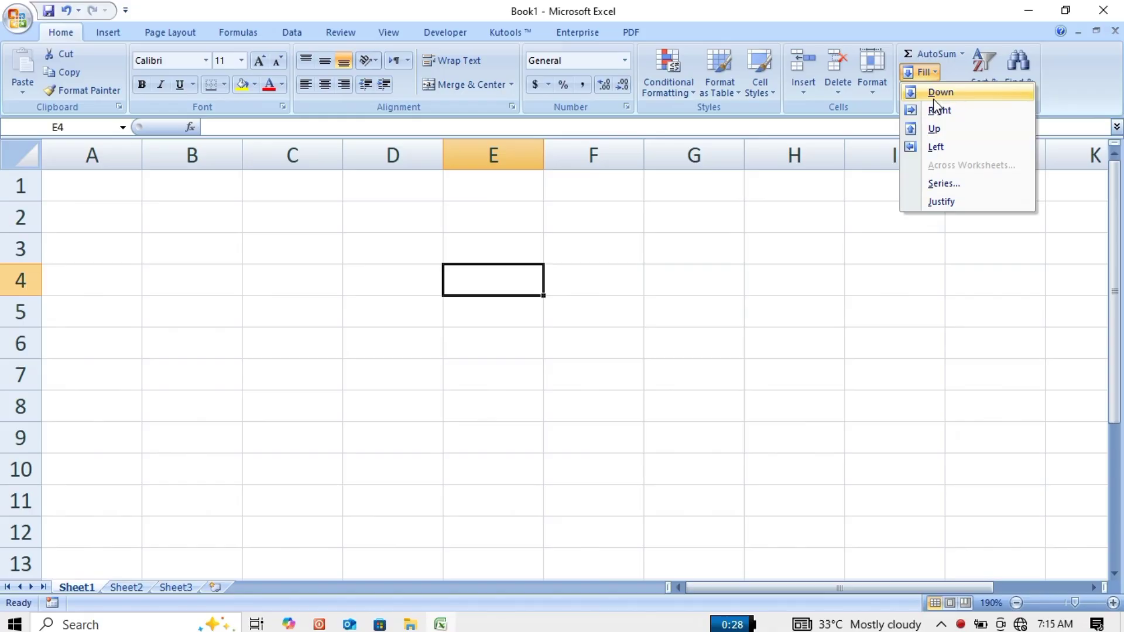
{"action": "left_click", "coordinate": [464, 285]}
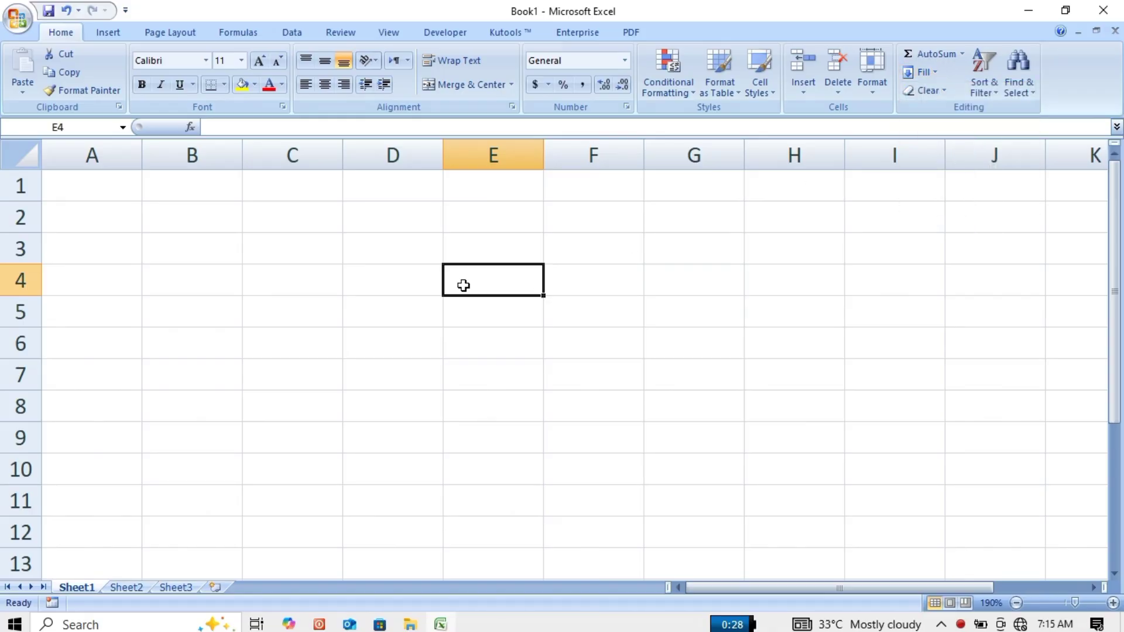
{"action": "type", "text": "sajid"}
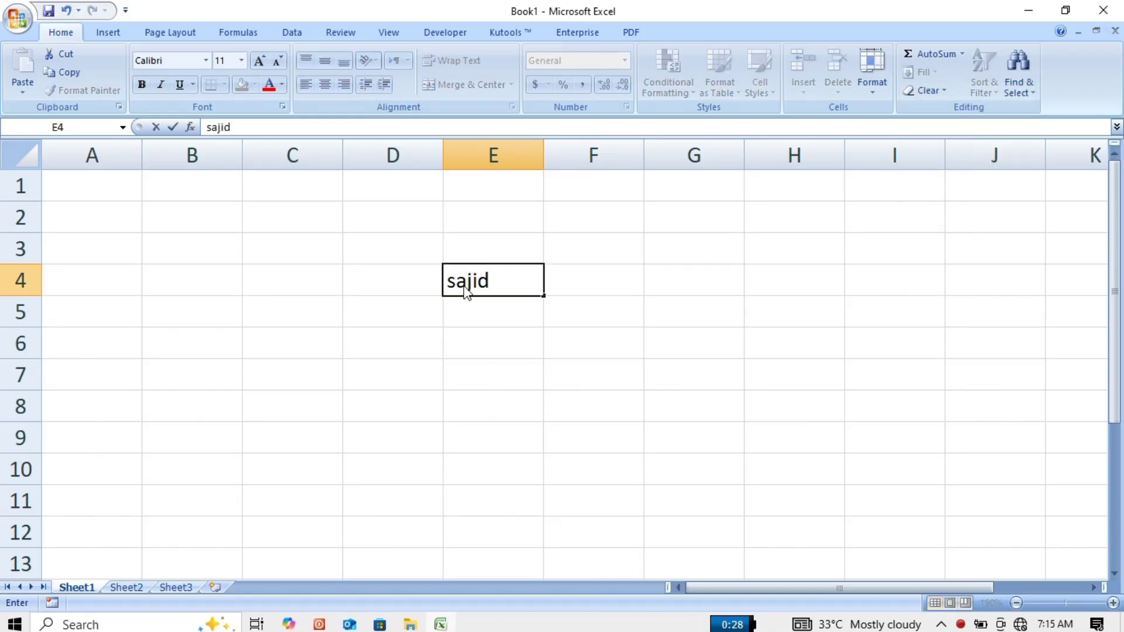
{"action": "key", "text": "Return"}
{"action": "left_click", "coordinate": [464, 285]}
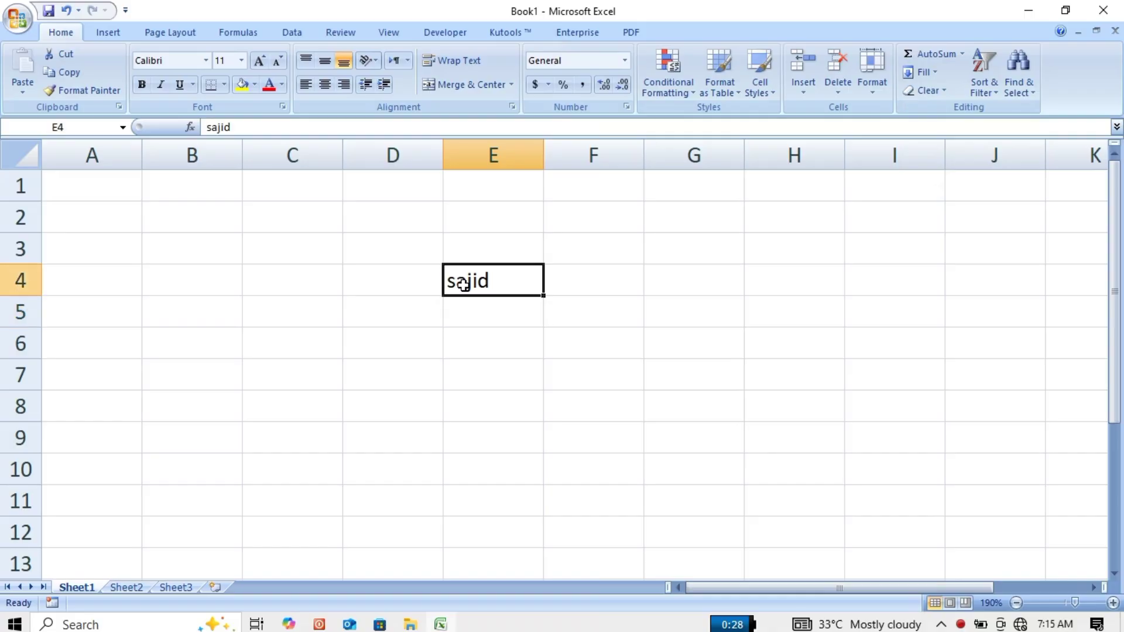
- Fill the name in E4 down through cell E12
{"action": "left_click_drag", "start_coordinate": [464, 285], "coordinate": [507, 527]}
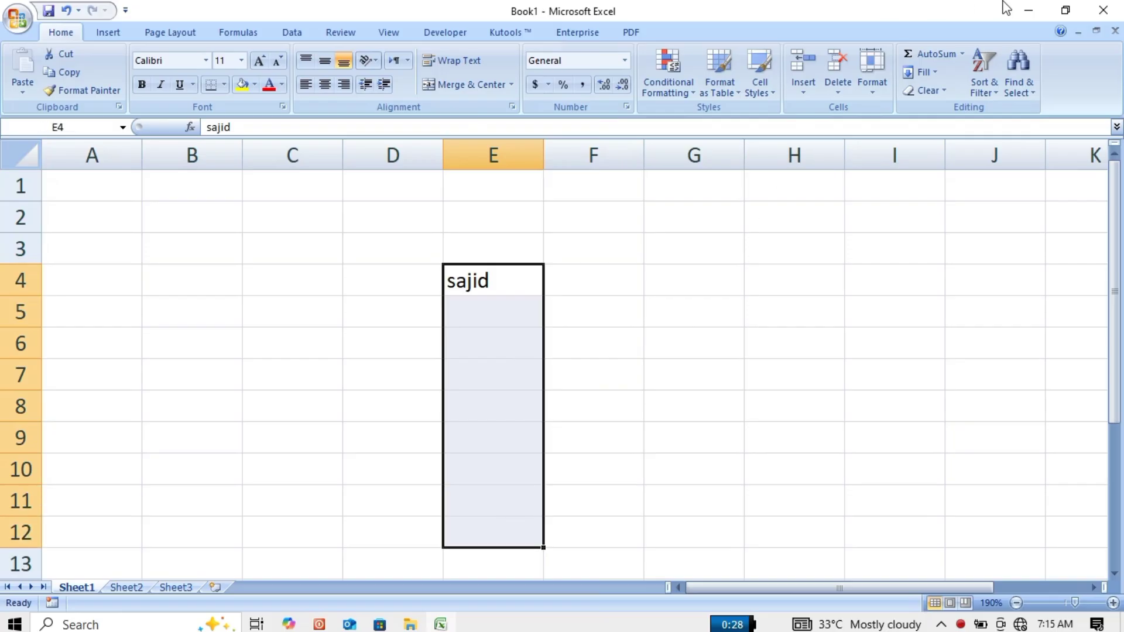
{"action": "left_click", "coordinate": [939, 71]}
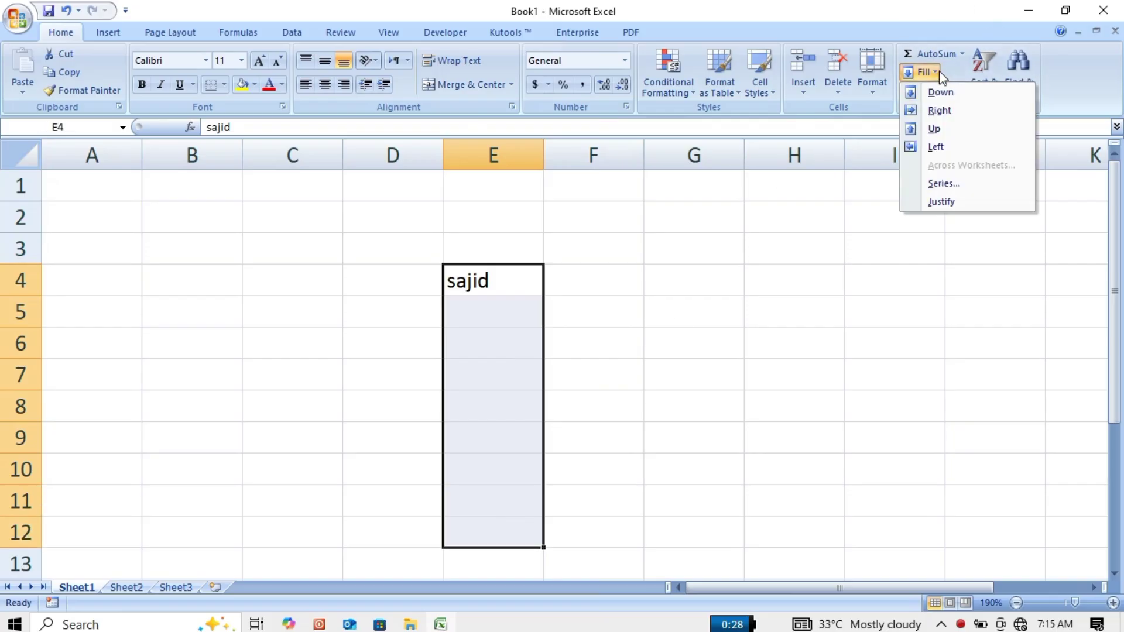
{"action": "left_click", "coordinate": [941, 93]}
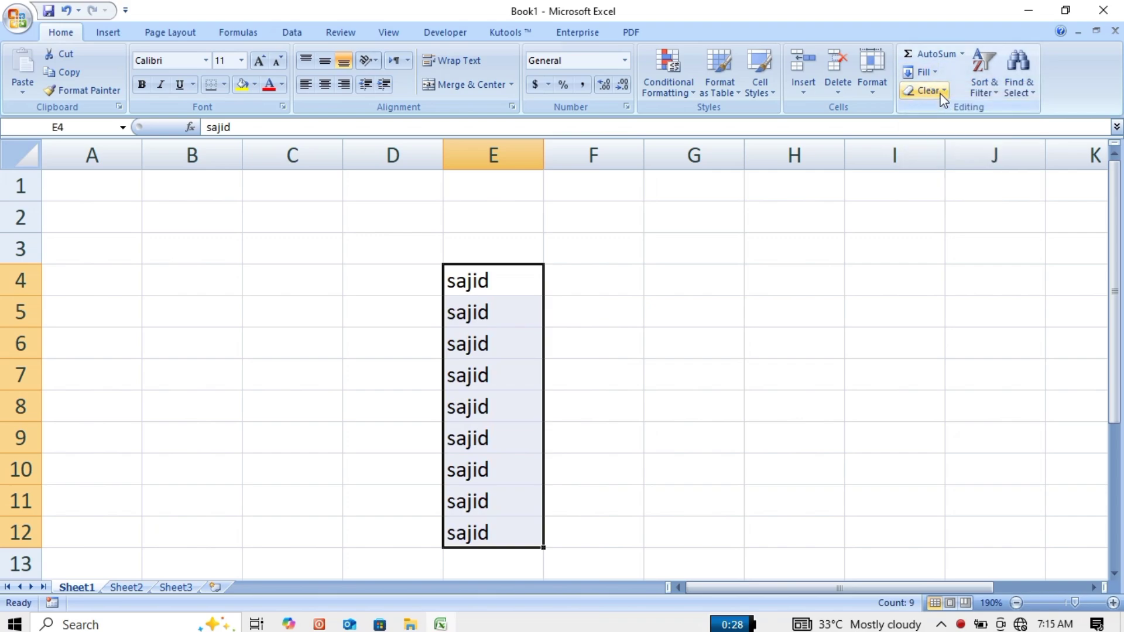
- Fill the name in E4 to the right through cell I4
{"action": "left_click", "coordinate": [507, 273]}
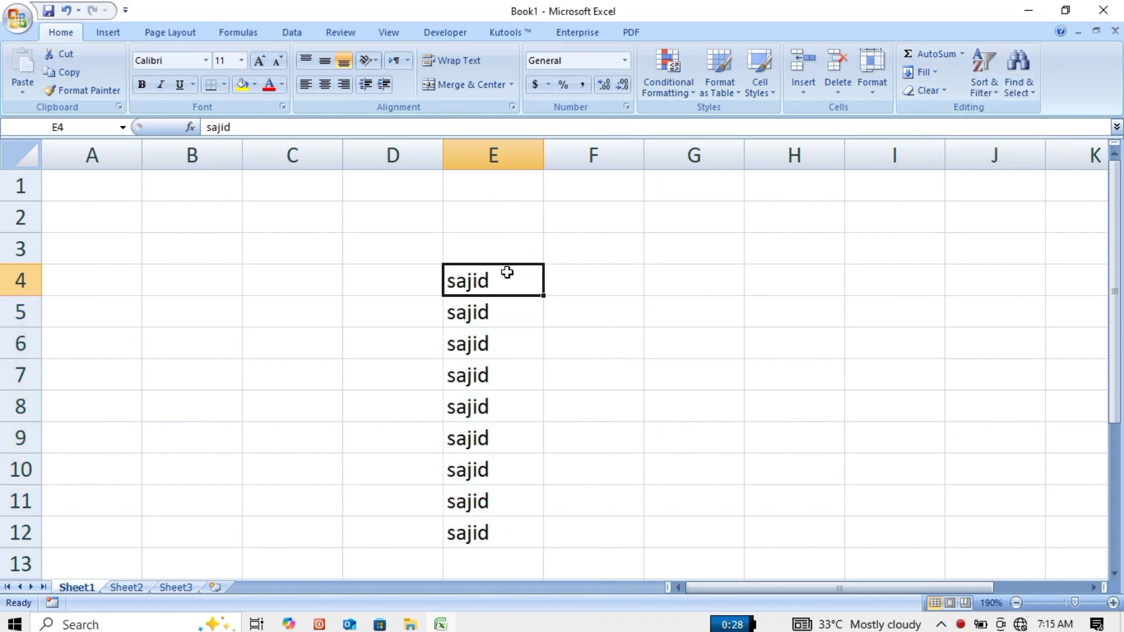
{"action": "left_click_drag", "start_coordinate": [507, 272], "coordinate": [908, 281]}
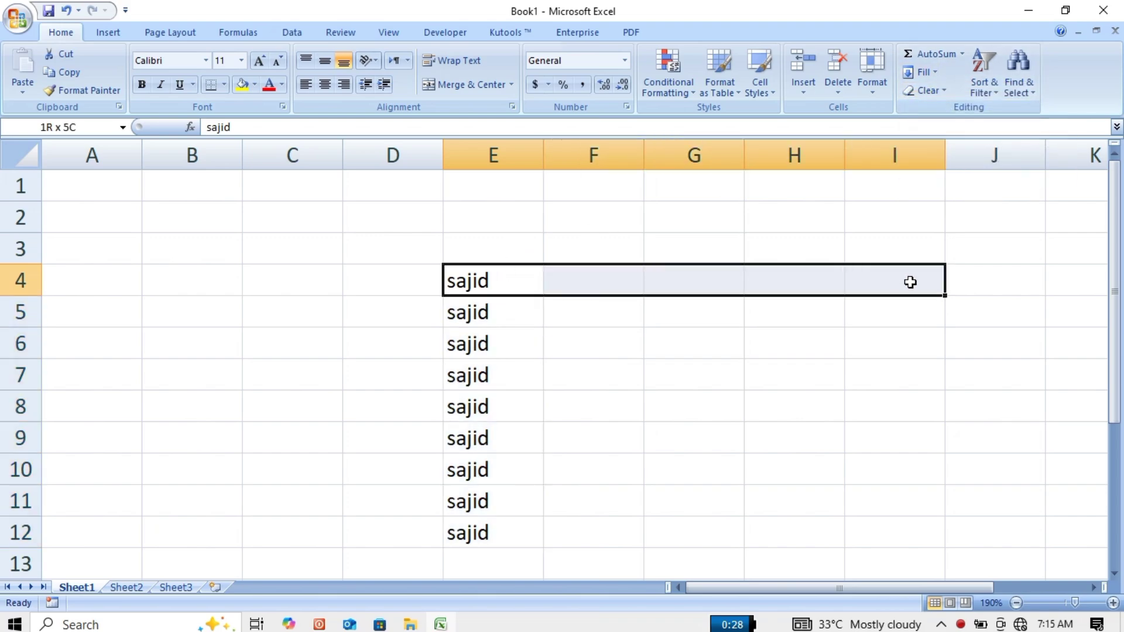
{"action": "left_click", "coordinate": [938, 73]}
{"action": "left_click", "coordinate": [940, 111]}
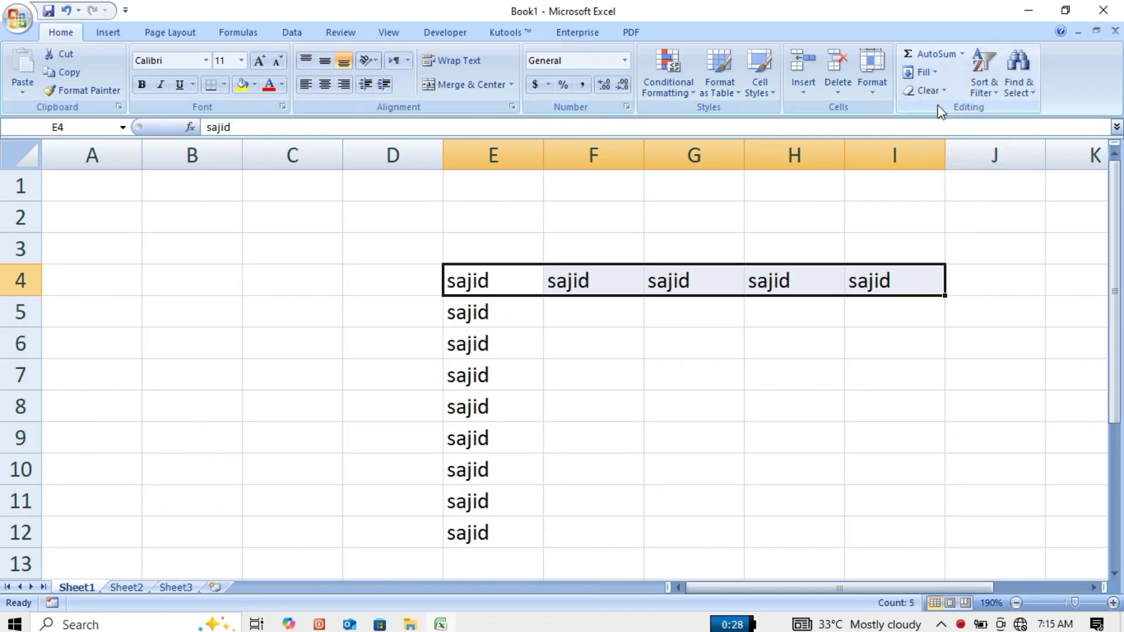
{"action": "left_click", "coordinate": [703, 465]}
- Fill the name in E4 to the left through cell A4
{"action": "left_click_drag", "start_coordinate": [495, 269], "coordinate": [134, 283]}
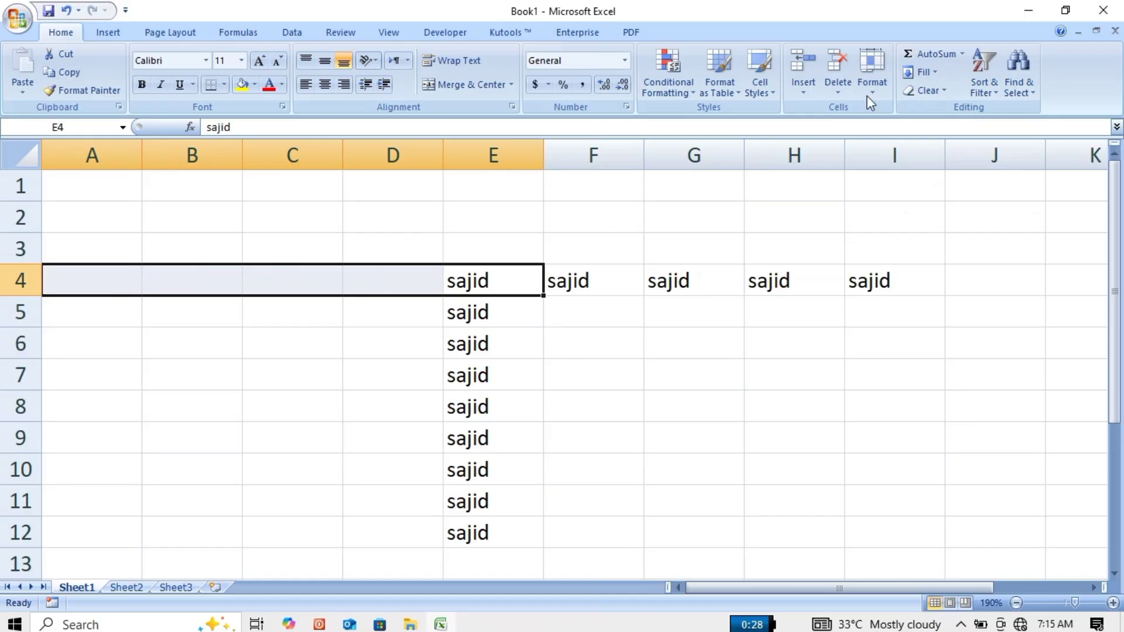
{"action": "left_click", "coordinate": [922, 72]}
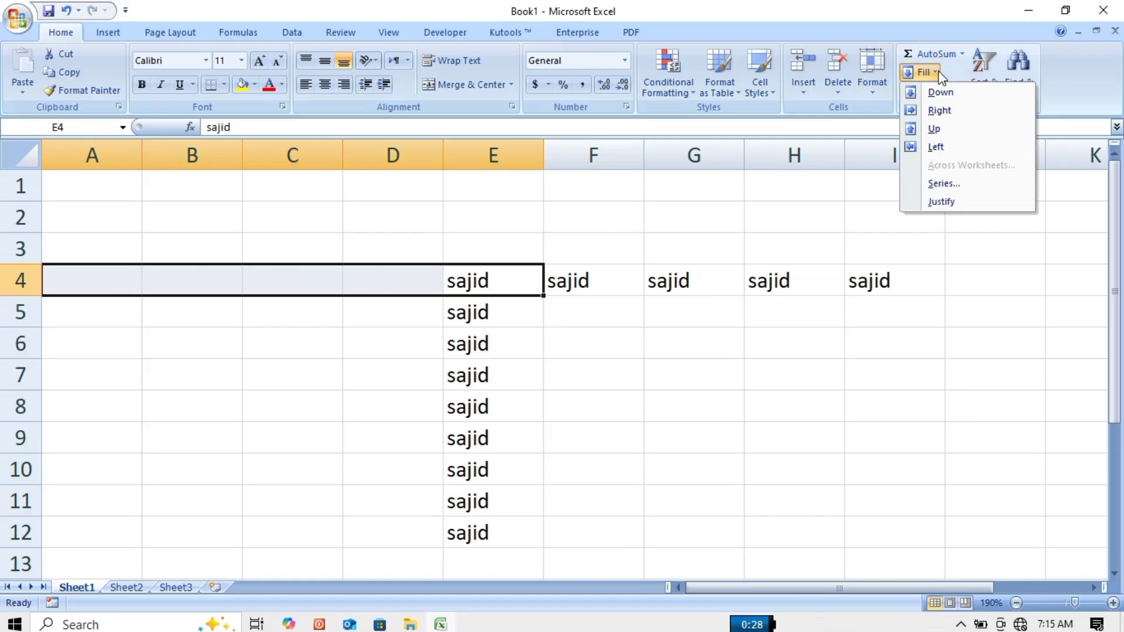
{"action": "left_click", "coordinate": [935, 147]}
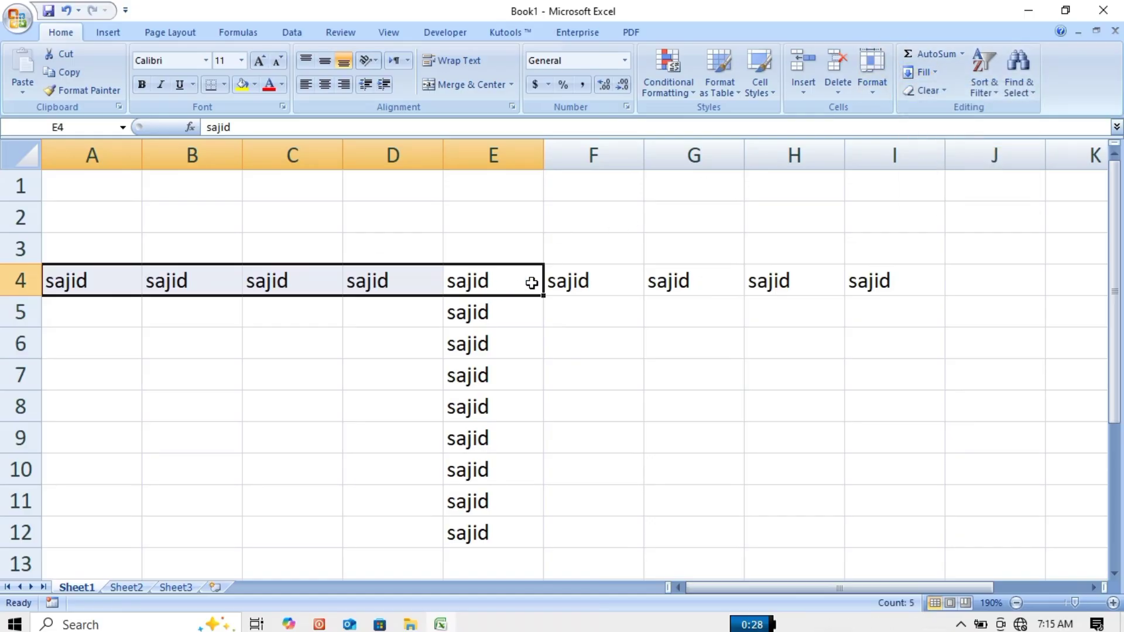
- Fill the name in E4 upward through cell E1
{"action": "left_click_drag", "start_coordinate": [525, 275], "coordinate": [523, 192]}
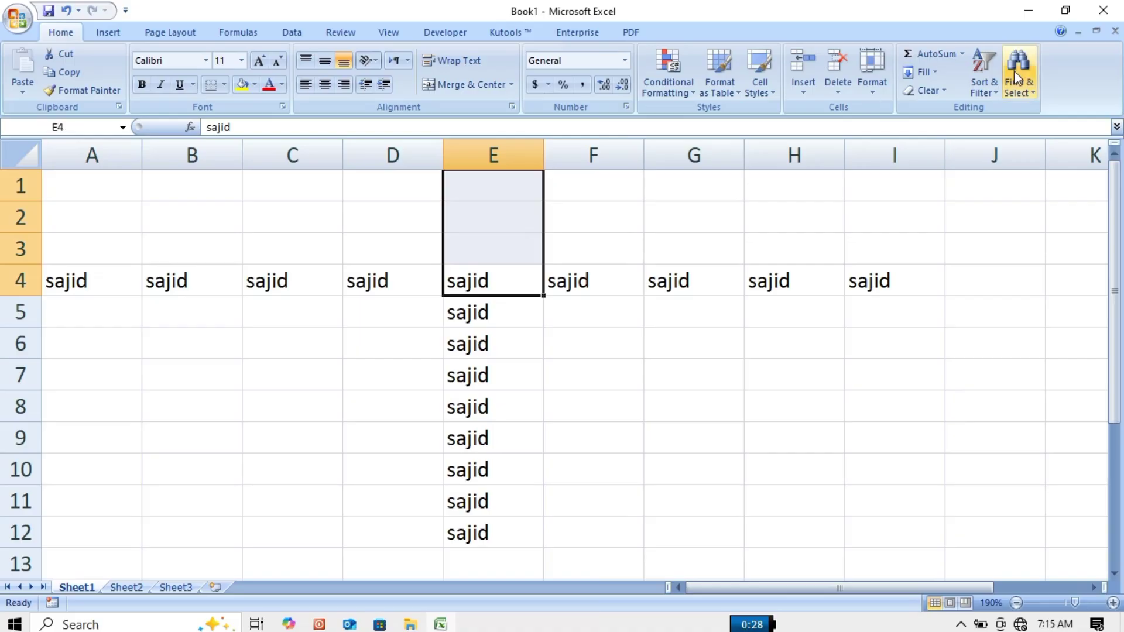
{"action": "left_click", "coordinate": [922, 72]}
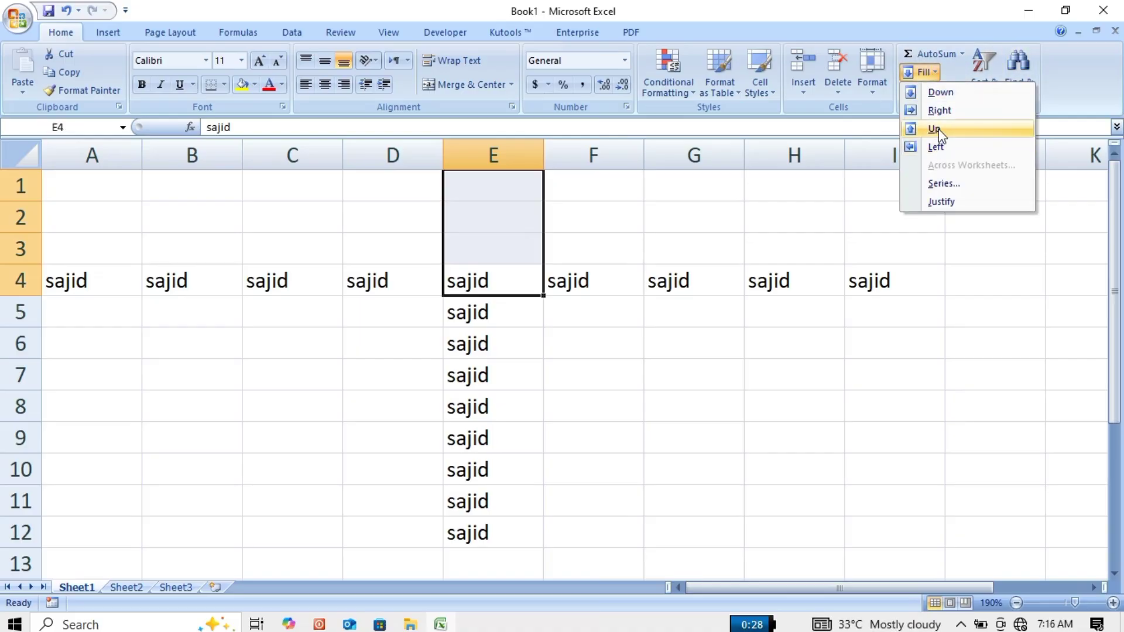
{"action": "left_click", "coordinate": [935, 129]}
{"action": "left_click", "coordinate": [727, 459]}
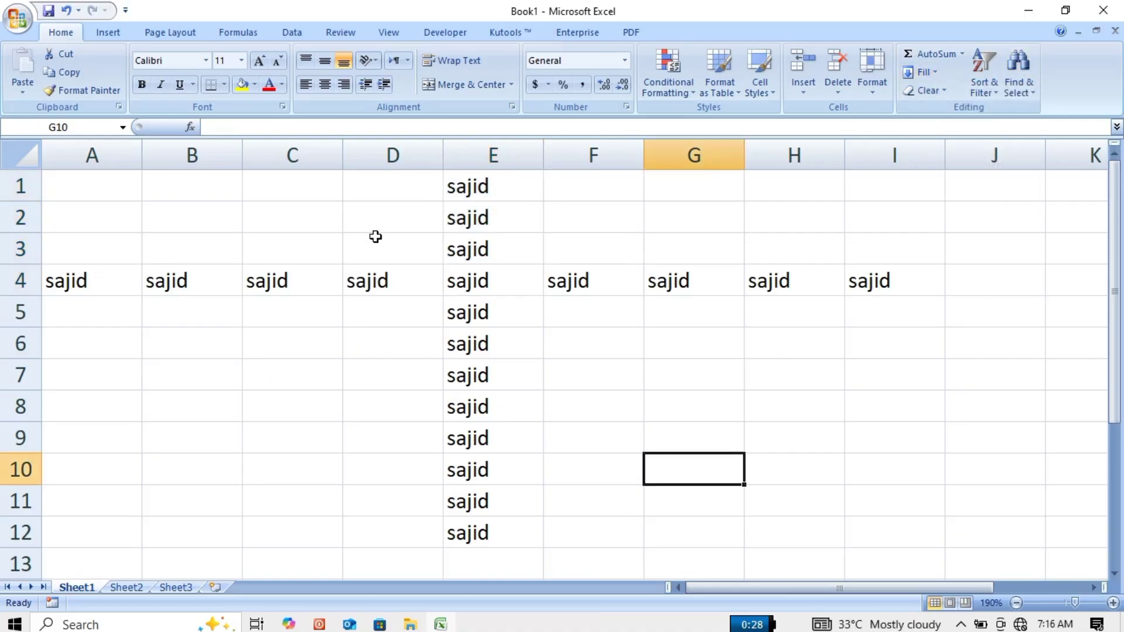
{"action": "left_click", "coordinate": [503, 285]}
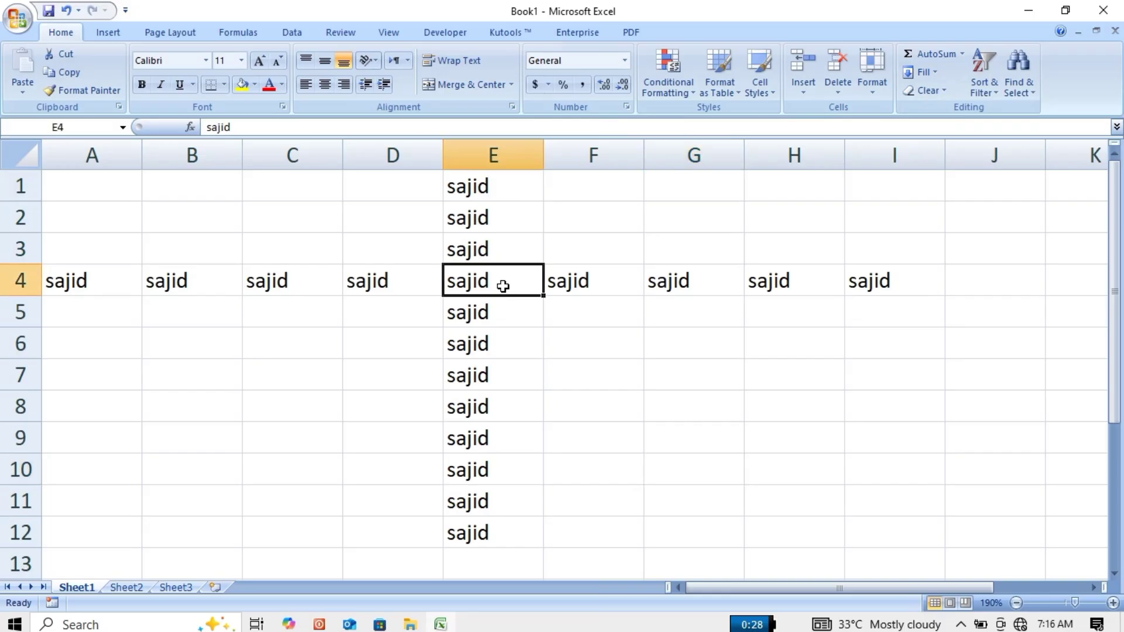
{"action": "key", "text": "Right"}
{"action": "key", "text": "Right"}
{"action": "key", "text": "Right"}
{"action": "key", "text": "Left"}
{"action": "key", "text": "Left"}
{"action": "key", "text": "Left"}
{"action": "key", "text": "Left"}
{"action": "key", "text": "Left"}
{"action": "key", "text": "Left"}
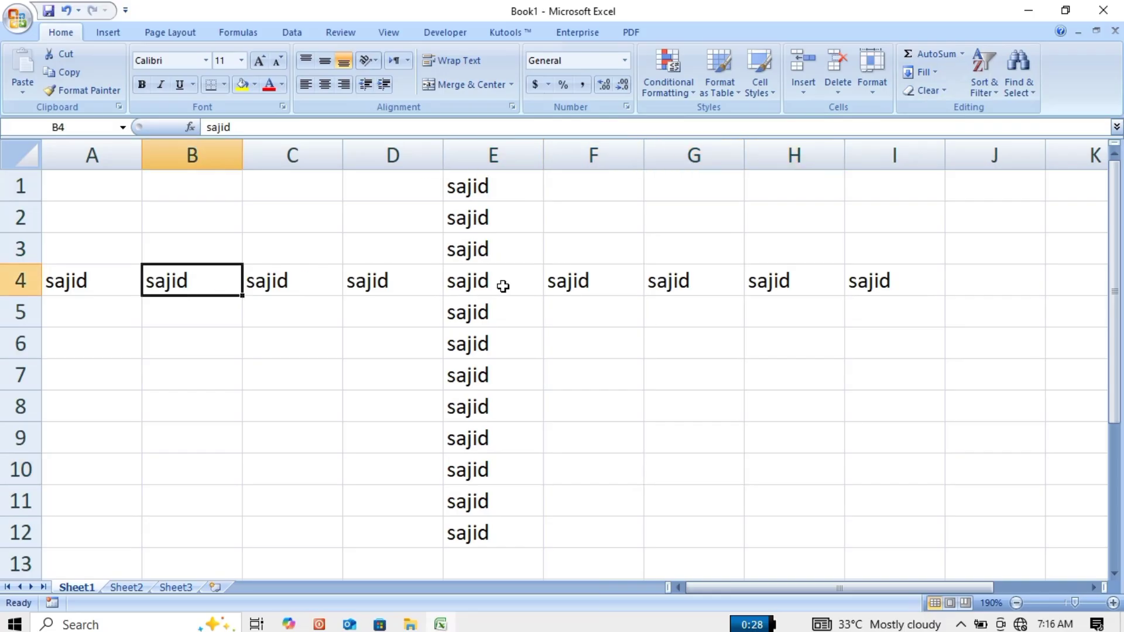
{"action": "key", "text": "Up"}
{"action": "key", "text": "Up"}
{"action": "key", "text": "Up"}
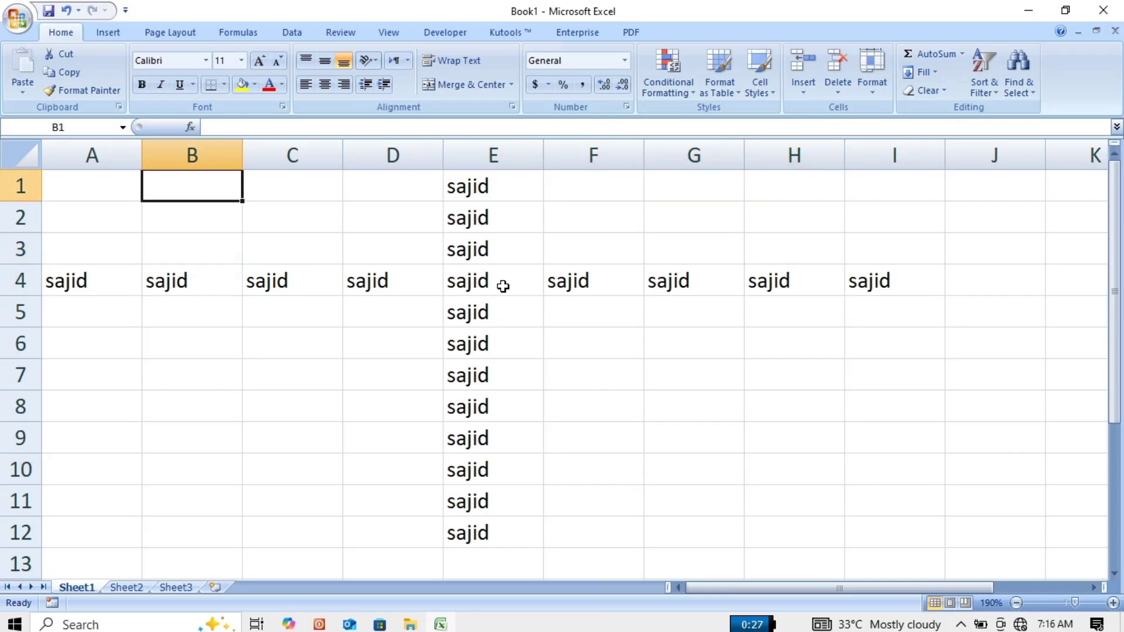
{"action": "key", "text": "Down"}
{"action": "key", "text": "Down"}
{"action": "key", "text": "Down"}
{"action": "key", "text": "Down"}
{"action": "key", "text": "Down"}
{"action": "key", "text": "Down"}
{"action": "key", "text": "Down"}
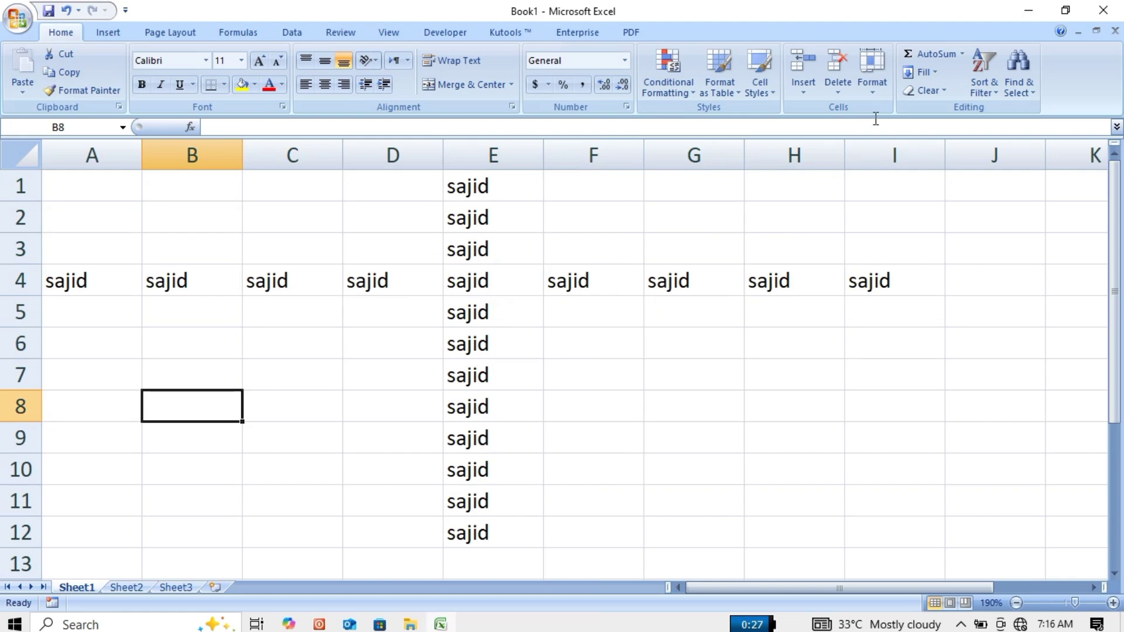
{"action": "left_click", "coordinate": [927, 75]}
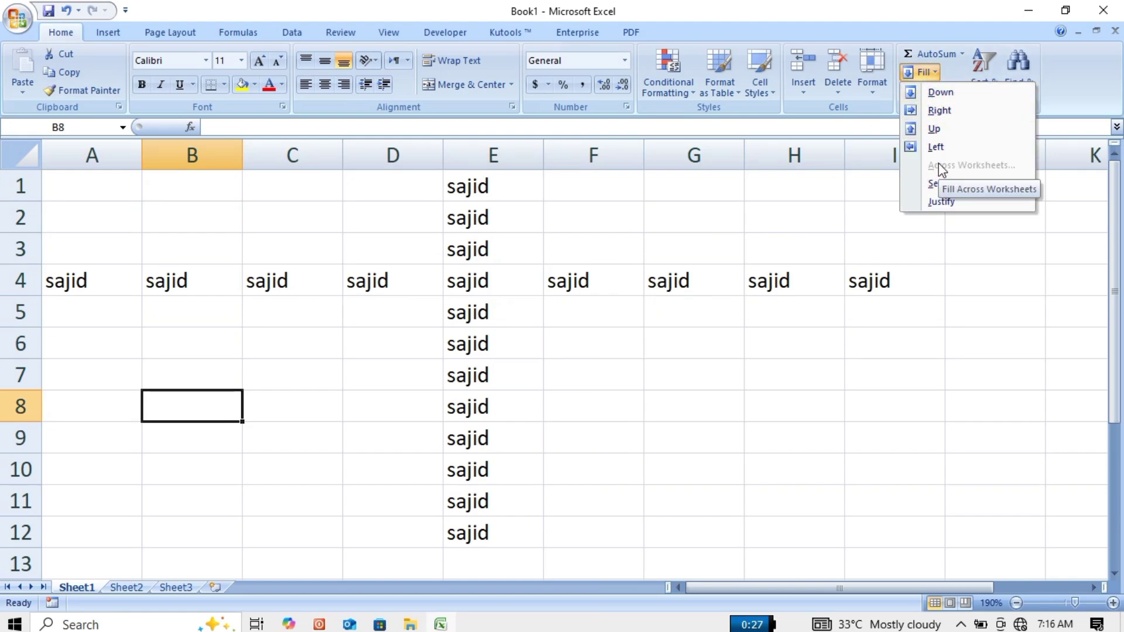
{"action": "left_click", "coordinate": [439, 293]}
{"action": "left_click", "coordinate": [439, 292]}
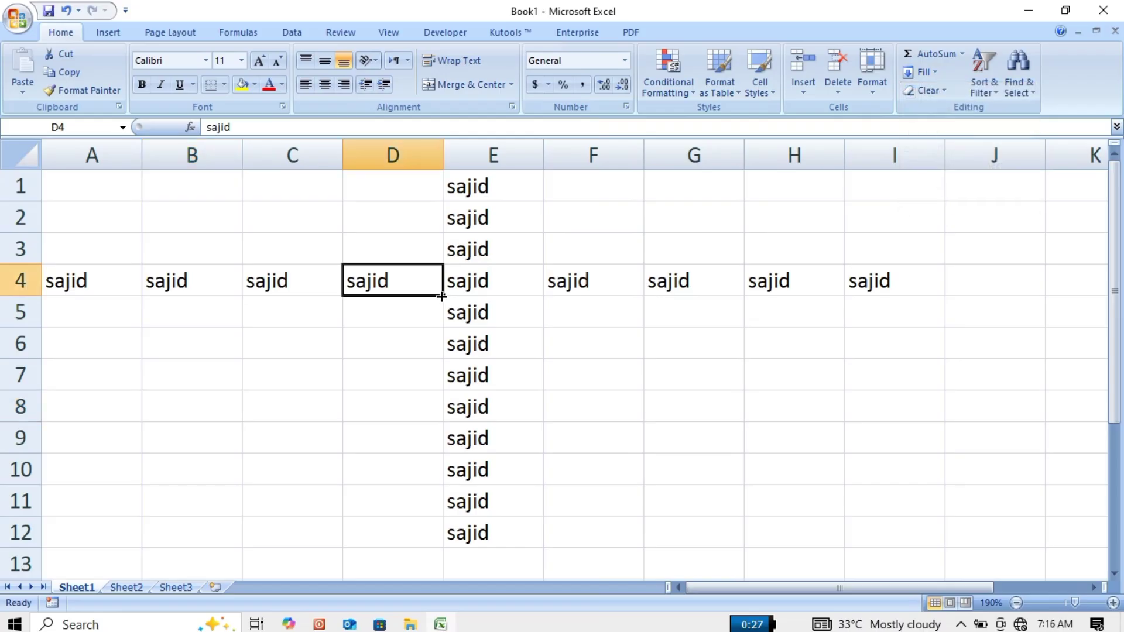
- Delete all cell contents from Sheet2
{"action": "left_click", "coordinate": [124, 588]}
{"action": "left_click", "coordinate": [167, 589]}
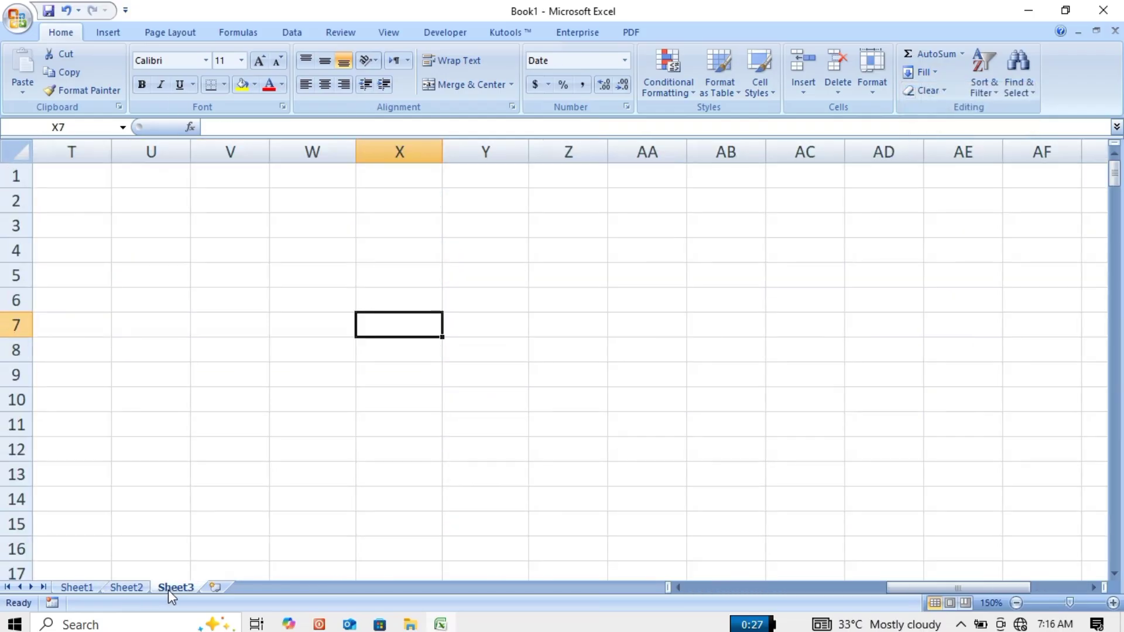
{"action": "left_click", "coordinate": [125, 588]}
{"action": "key", "text": "ctrl+a"}
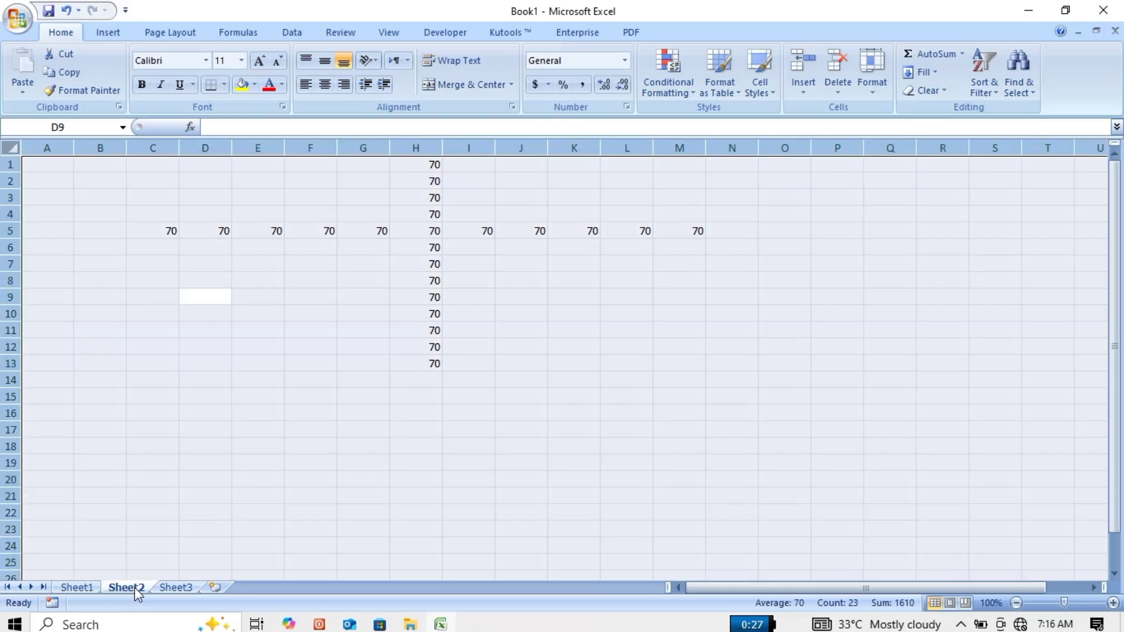
{"action": "key", "text": "Delete"}
- Compare the contents of Sheet1, Sheet2 and Sheet3
{"action": "left_click", "coordinate": [170, 587]}
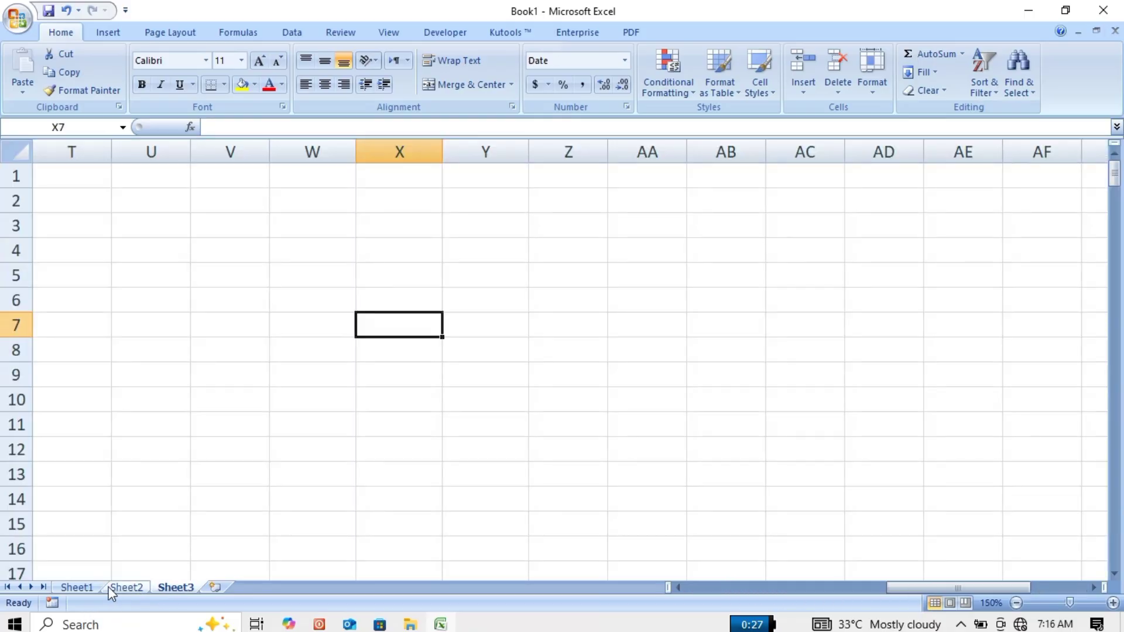
{"action": "left_click", "coordinate": [82, 588]}
{"action": "left_click", "coordinate": [120, 588]}
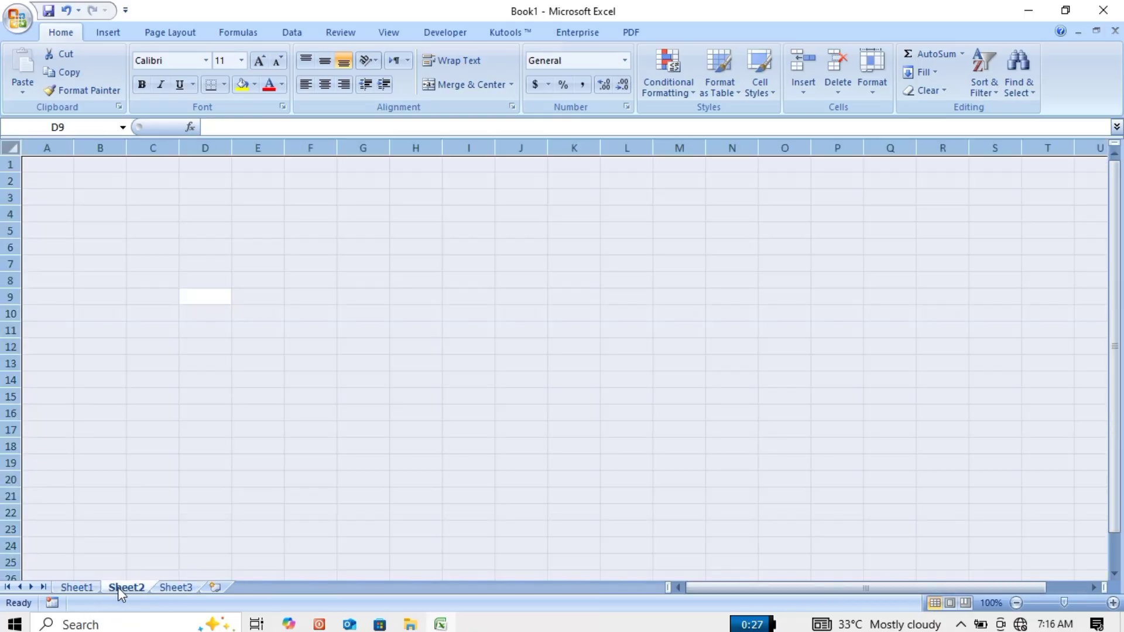
{"action": "left_click", "coordinate": [79, 588]}
{"action": "left_click", "coordinate": [163, 454]}
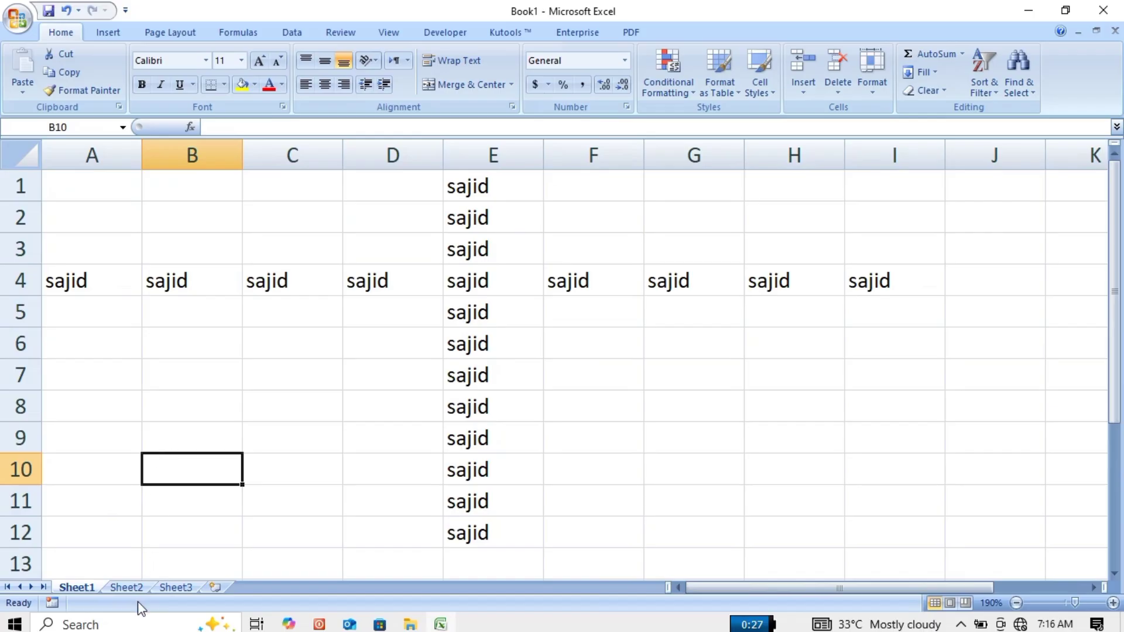
{"action": "left_click", "coordinate": [126, 588]}
{"action": "left_click", "coordinate": [240, 448]}
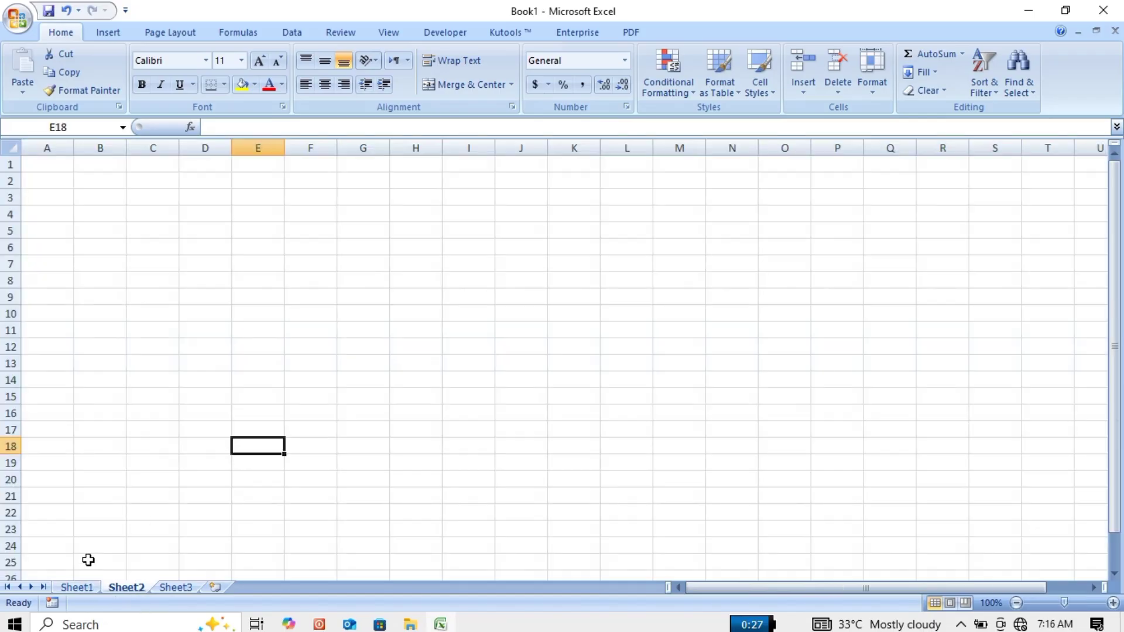
- Select all cells of Sheet1 and group the sheet with Sheet2
{"action": "left_click", "coordinate": [82, 589]}
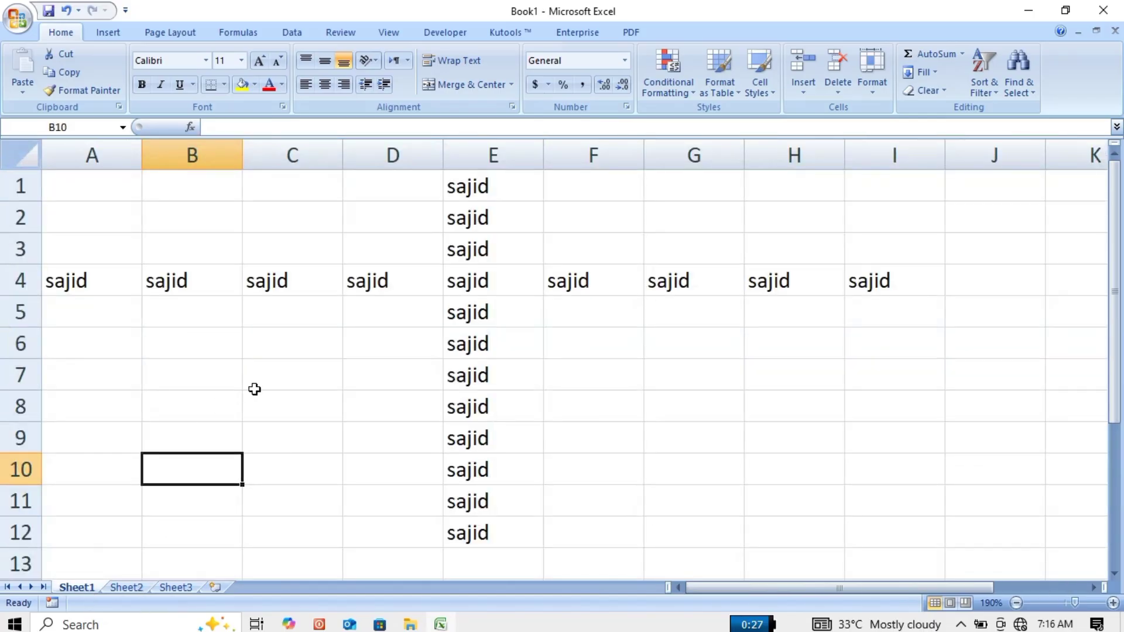
{"action": "key", "text": "ctrl+a"}
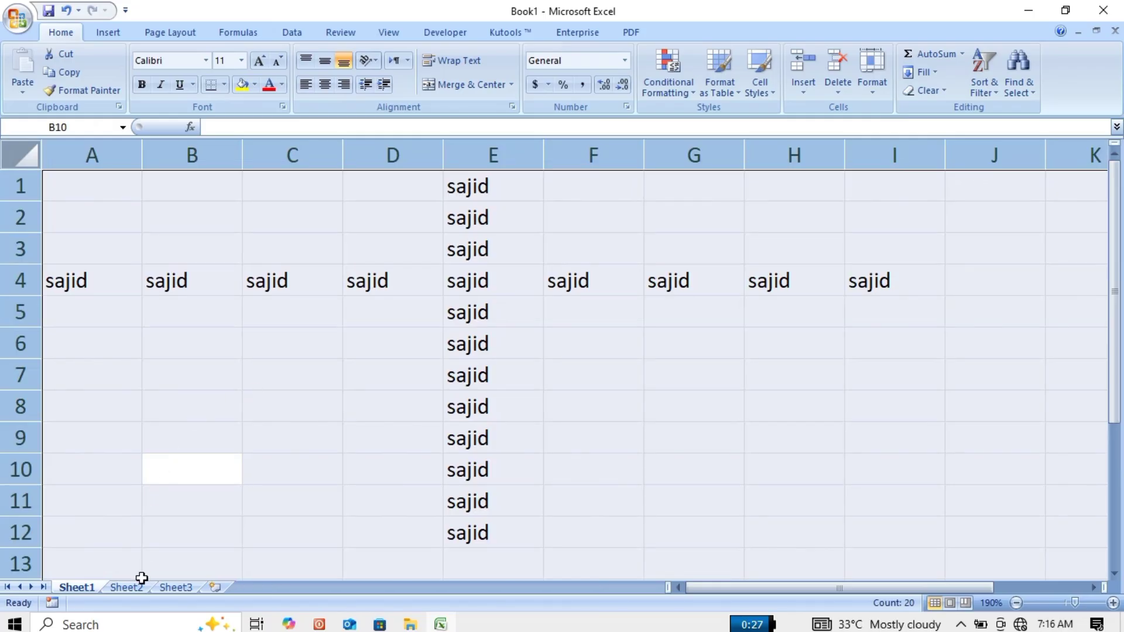
{"action": "left_click", "coordinate": [139, 588], "text": "ctrl"}
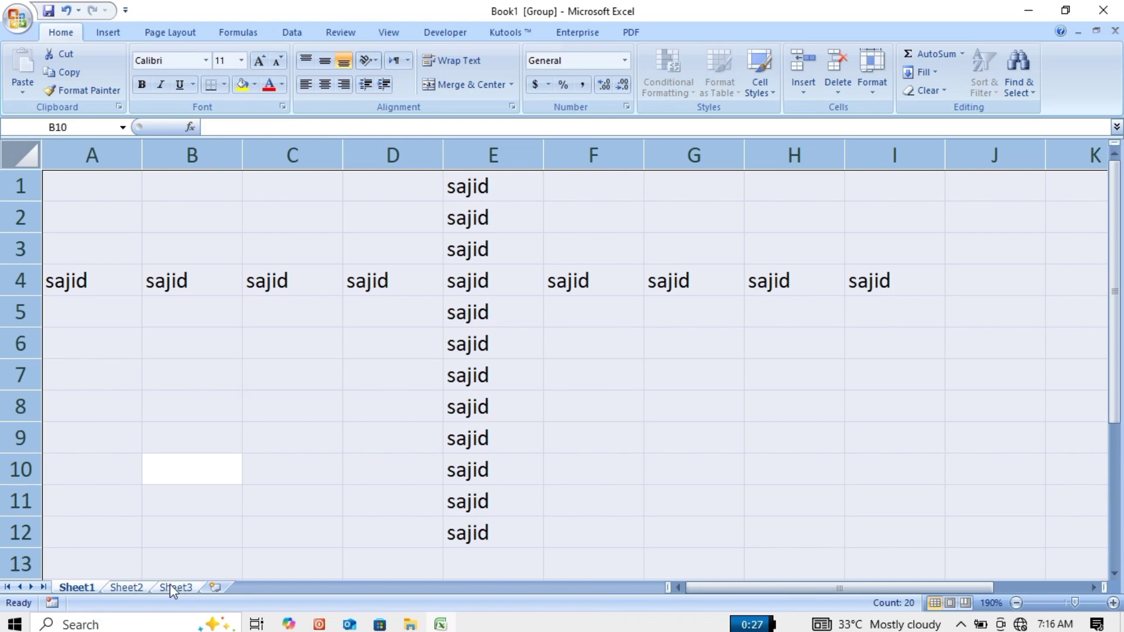
- Fill the selected Sheet1 cells across the grouped worksheets, using the All option for contents and formats
{"action": "left_click", "coordinate": [925, 72]}
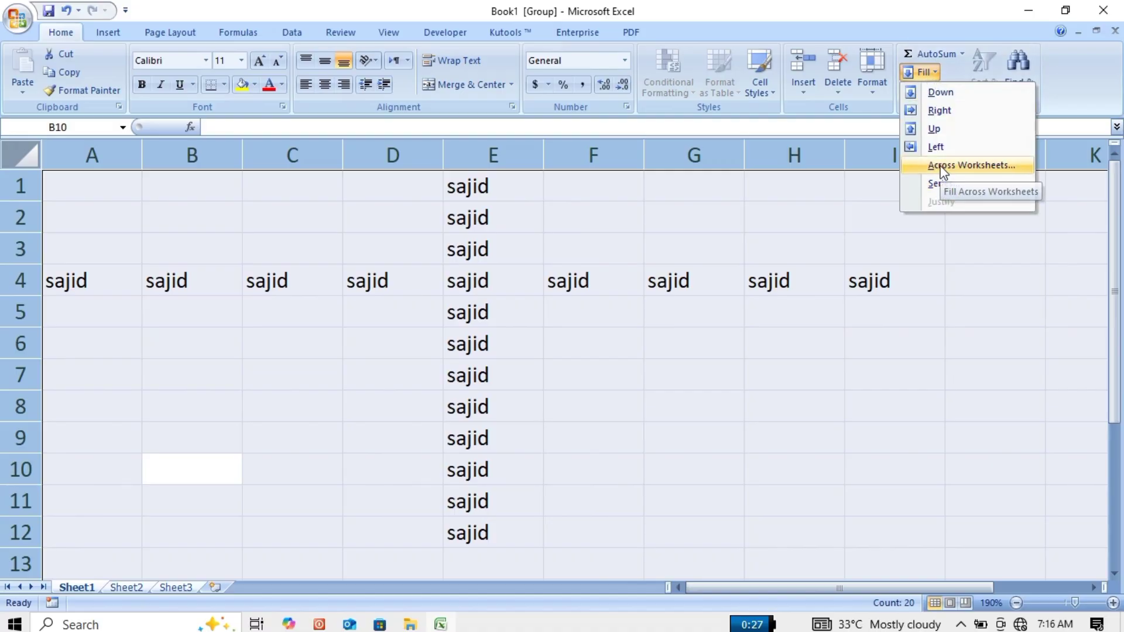
{"action": "left_click", "coordinate": [943, 171]}
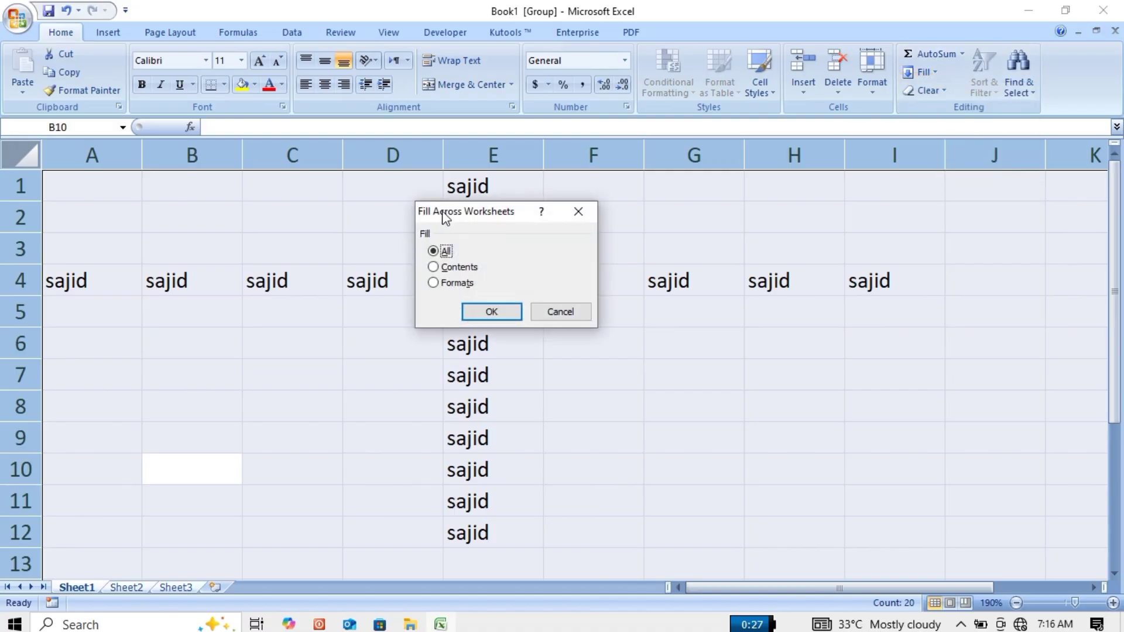
{"action": "left_click_drag", "start_coordinate": [445, 218], "coordinate": [199, 240]}
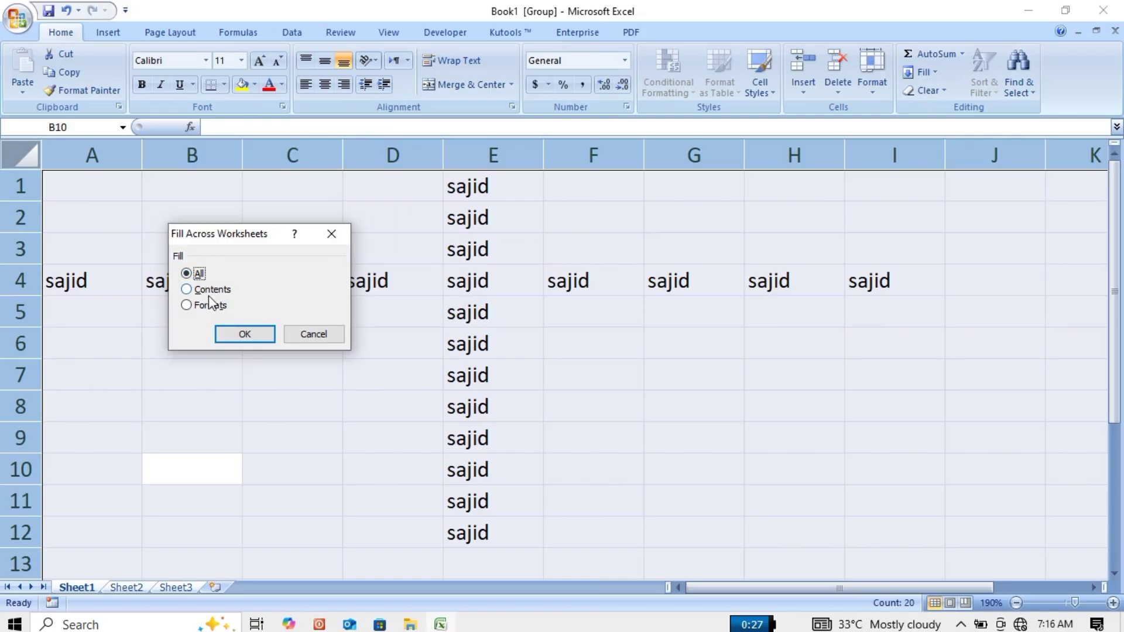
{"action": "left_click", "coordinate": [262, 339]}
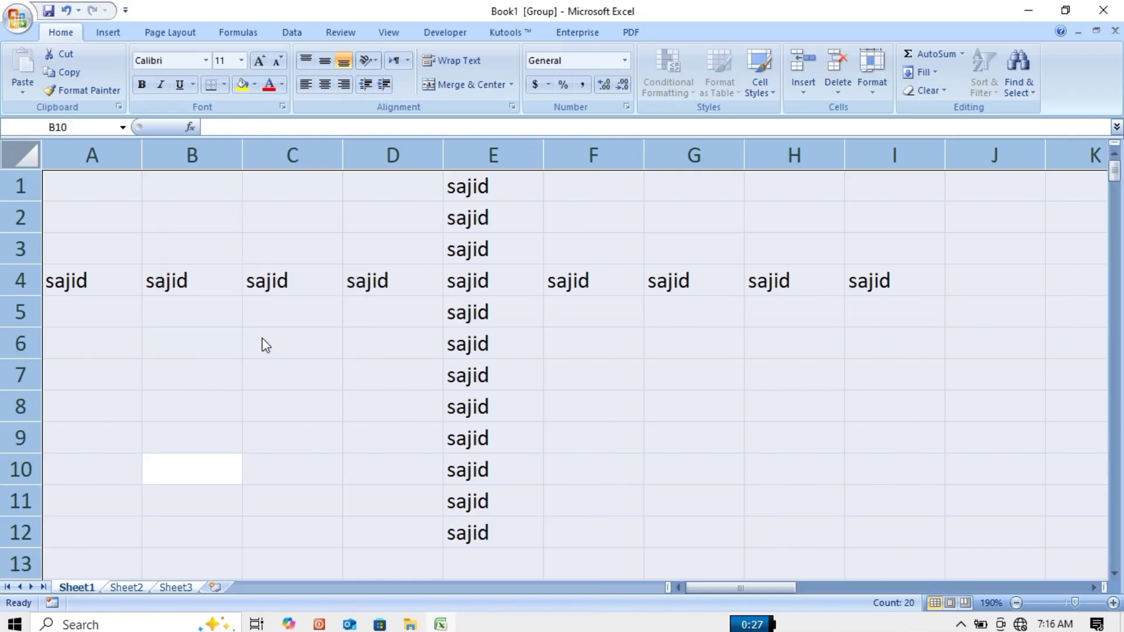
- Check Sheet2 and Sheet3 for the cells filled across from Sheet1
{"action": "left_click", "coordinate": [262, 340]}
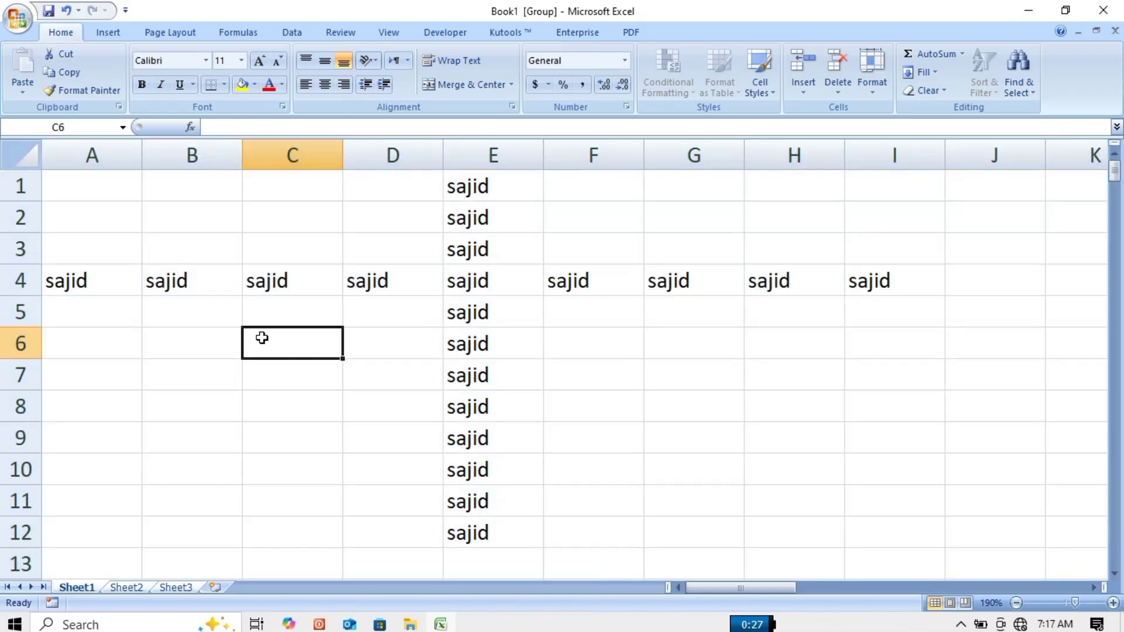
{"action": "left_click", "coordinate": [128, 590]}
{"action": "left_click", "coordinate": [169, 591]}
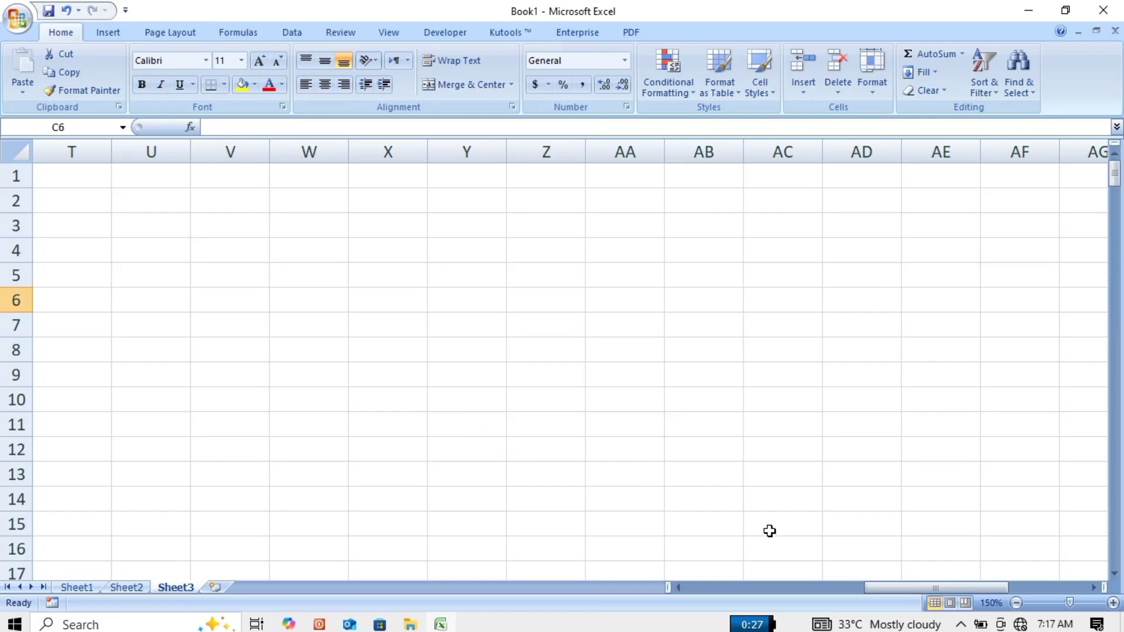
{"action": "left_click_drag", "start_coordinate": [891, 588], "coordinate": [493, 589]}
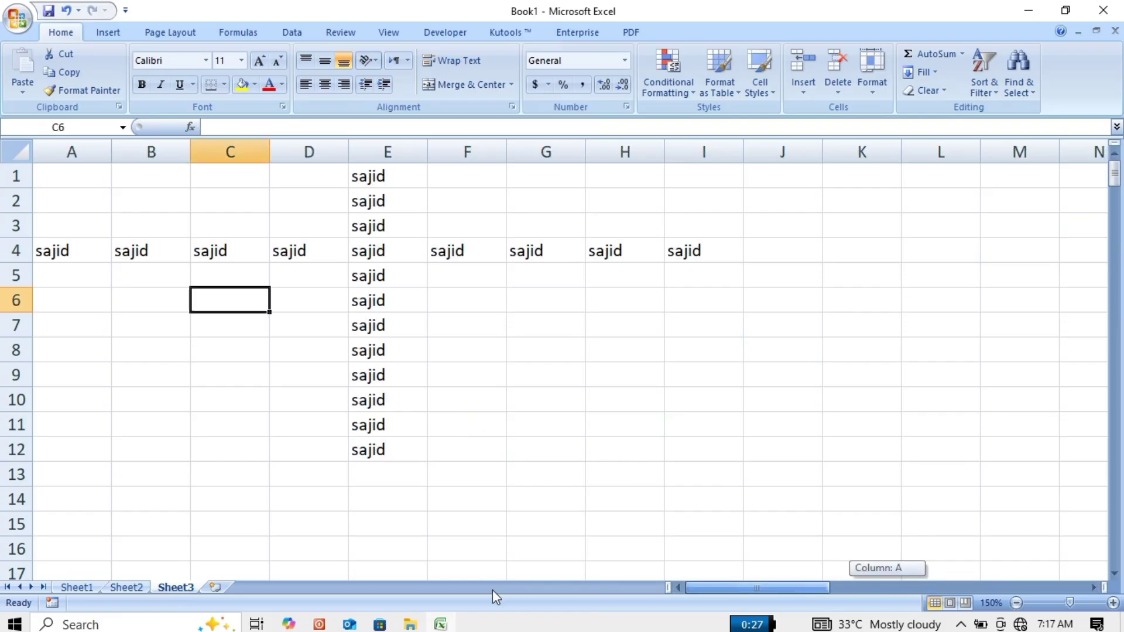
{"action": "left_click", "coordinate": [234, 392]}
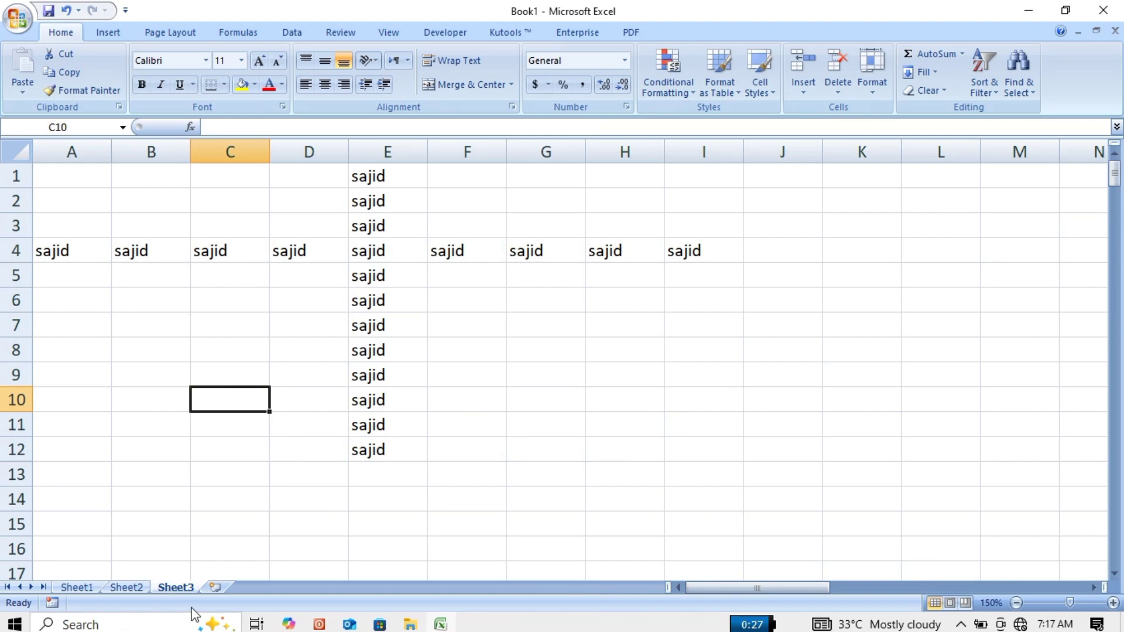
- Add a new blank worksheet after Sheet3
{"action": "left_click", "coordinate": [215, 588]}
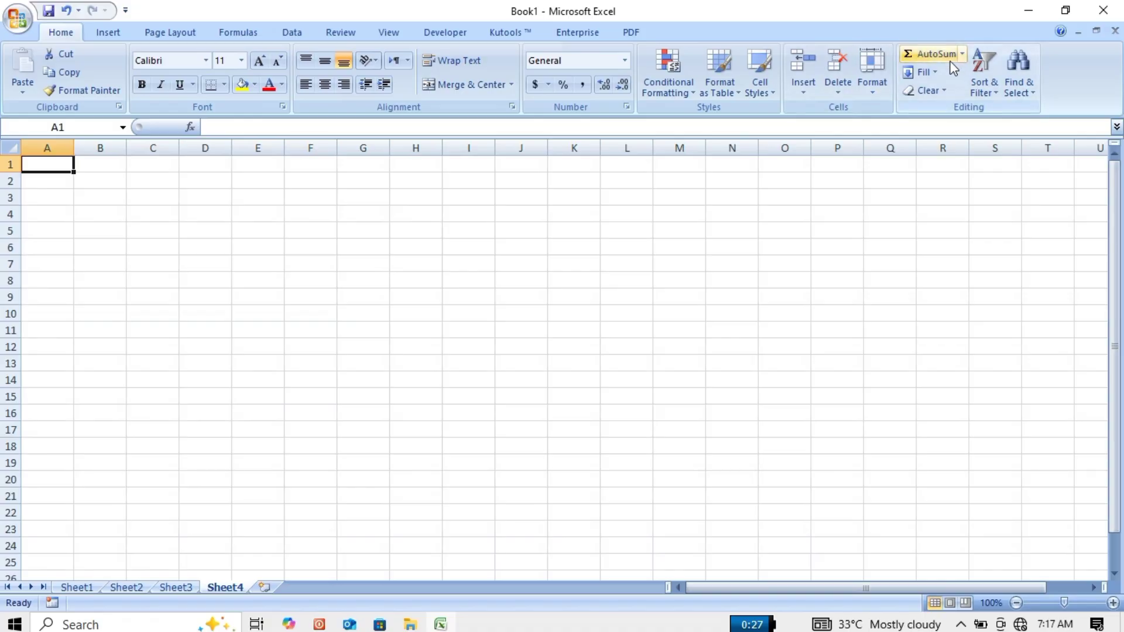
{"action": "left_click", "coordinate": [938, 70]}
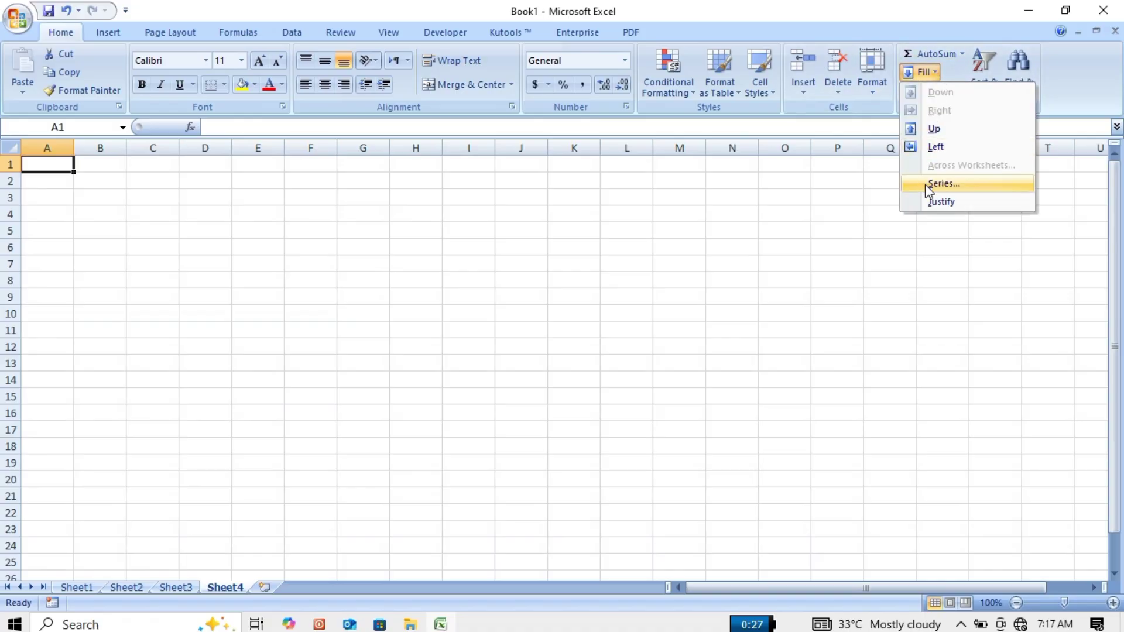
{"action": "left_click", "coordinate": [1112, 603]}
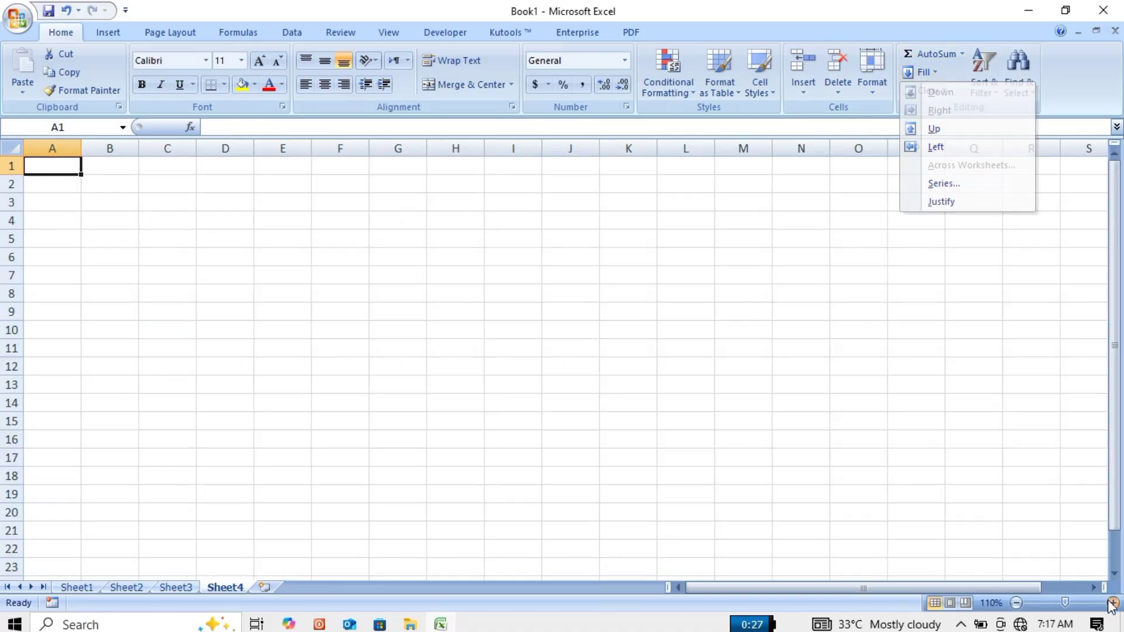
{"action": "left_click", "coordinate": [1112, 603]}
{"action": "left_click", "coordinate": [1111, 603]}
{"action": "left_click", "coordinate": [1112, 603]}
{"action": "left_click", "coordinate": [1112, 603]}
{"action": "left_click", "coordinate": [1111, 603]}
{"action": "left_click", "coordinate": [1112, 603]}
{"action": "left_click", "coordinate": [1112, 603]}
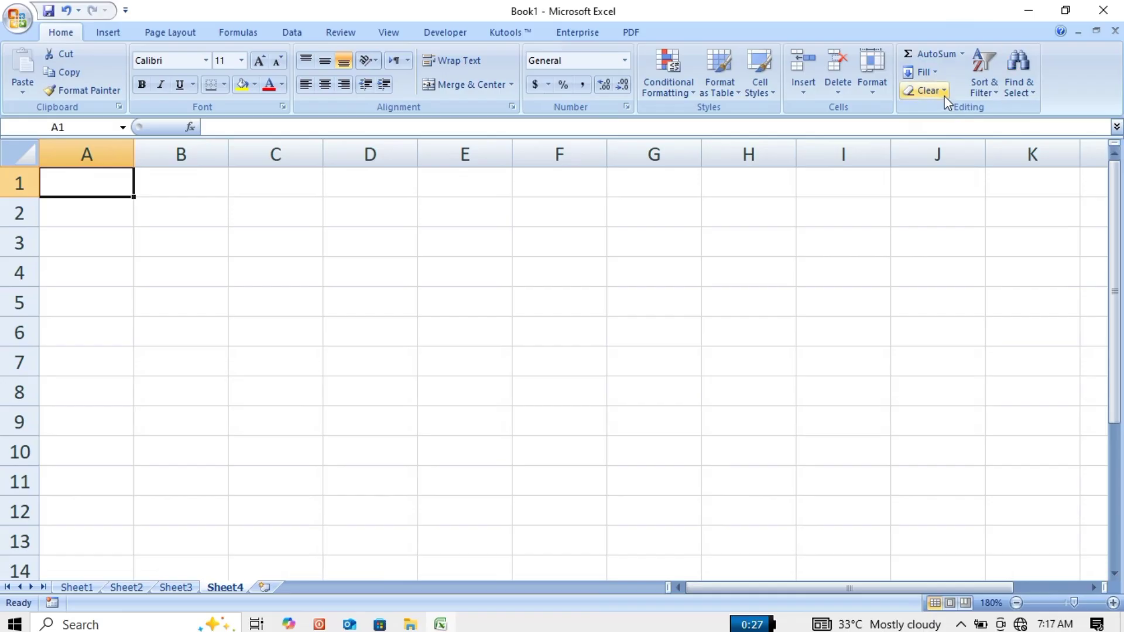
{"action": "left_click", "coordinate": [936, 78]}
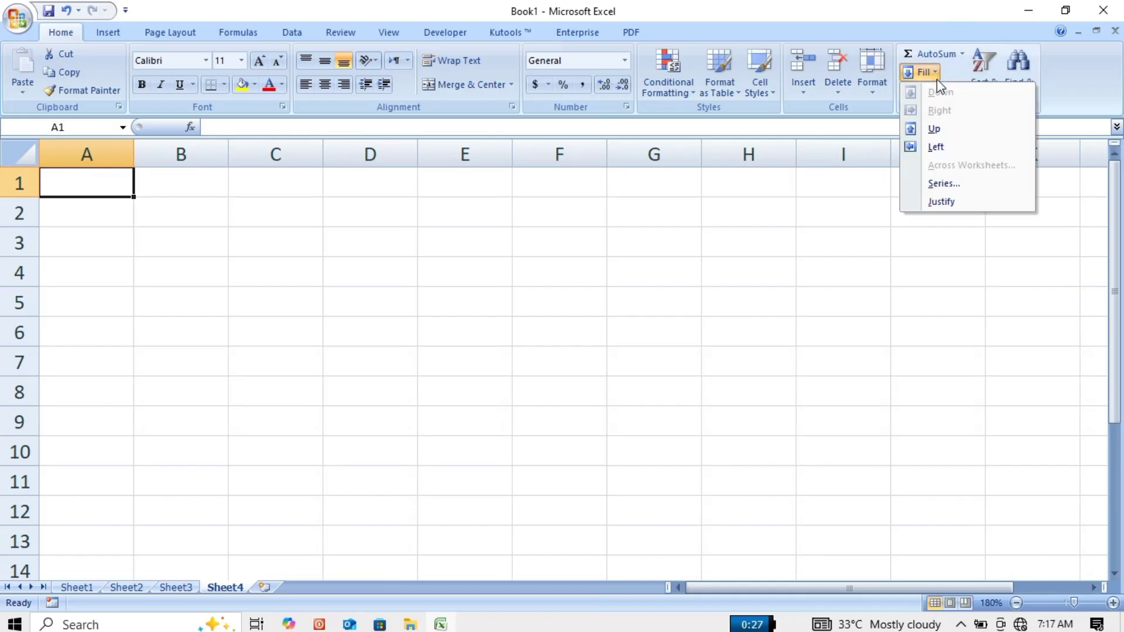
{"action": "left_click", "coordinate": [938, 186]}
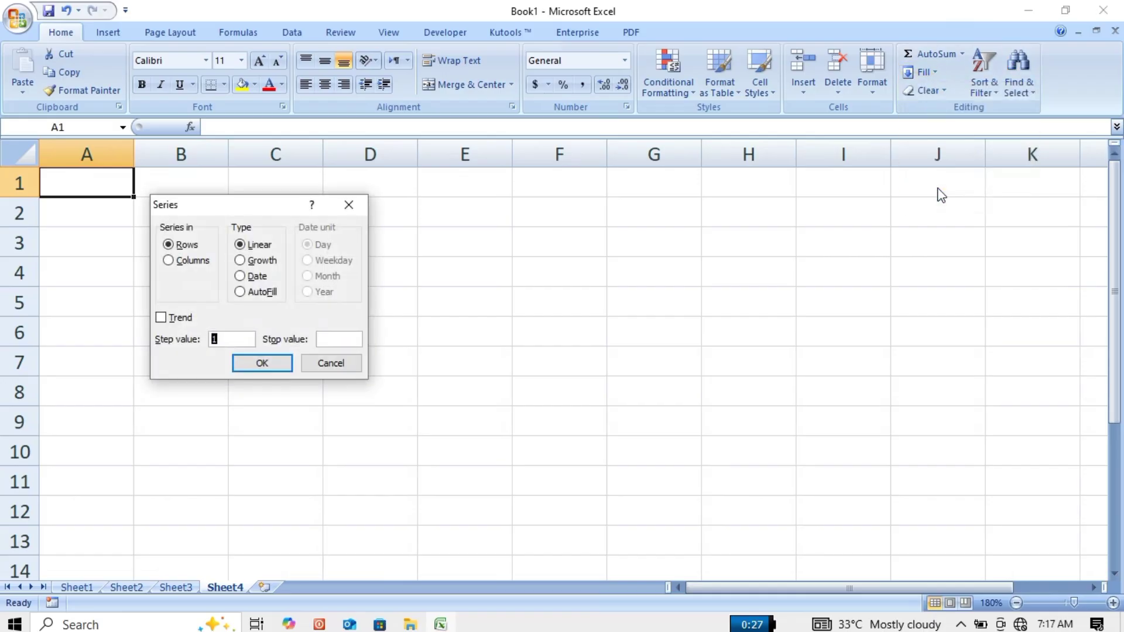
{"action": "left_click_drag", "start_coordinate": [248, 209], "coordinate": [578, 203]}
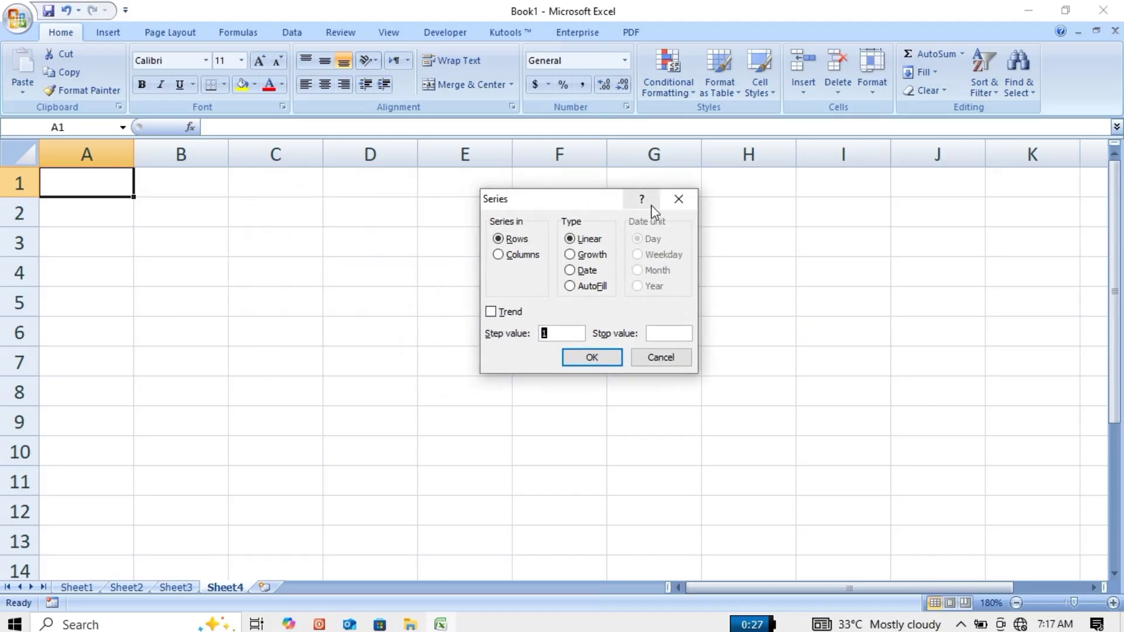
{"action": "left_click", "coordinate": [679, 200]}
- Enter 1 in cell A1 of the new worksheet and reselect that cell
{"action": "type", "text": "1"}
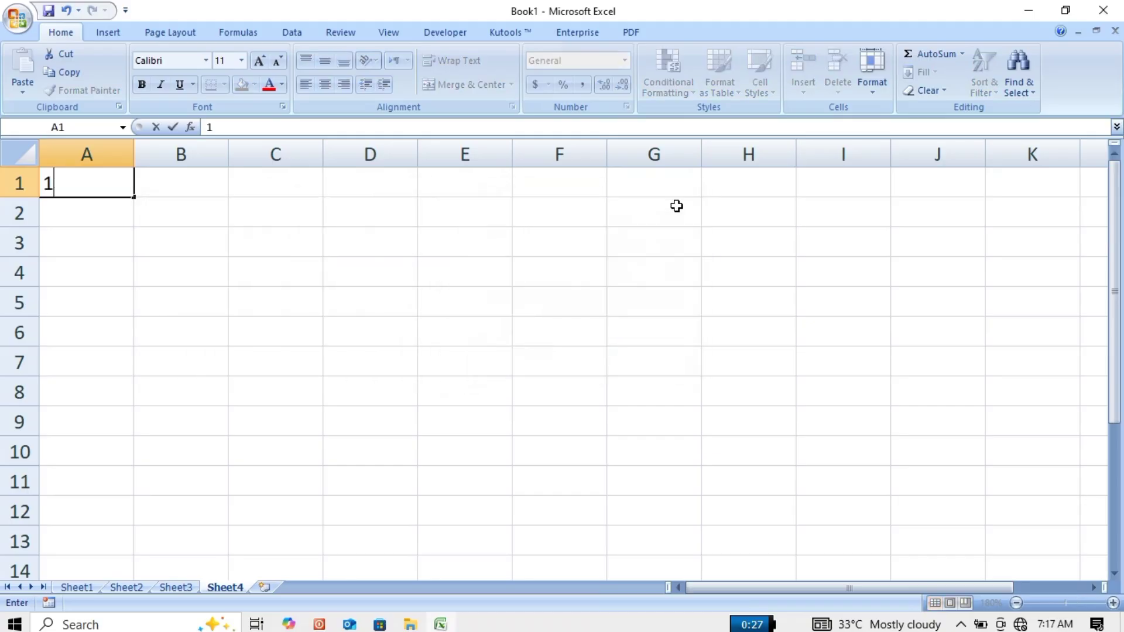
{"action": "key", "text": "Return"}
{"action": "key", "text": "Up"}
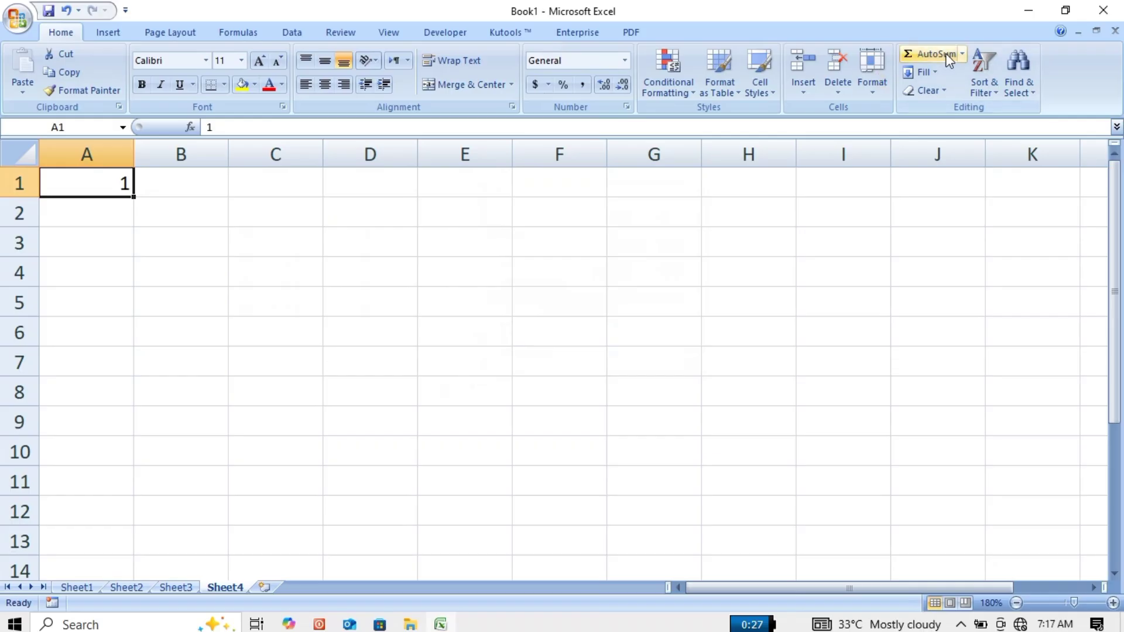
- Fill a linear series down the column from A1 with step value 1 and stop value 30
{"action": "left_click", "coordinate": [937, 72]}
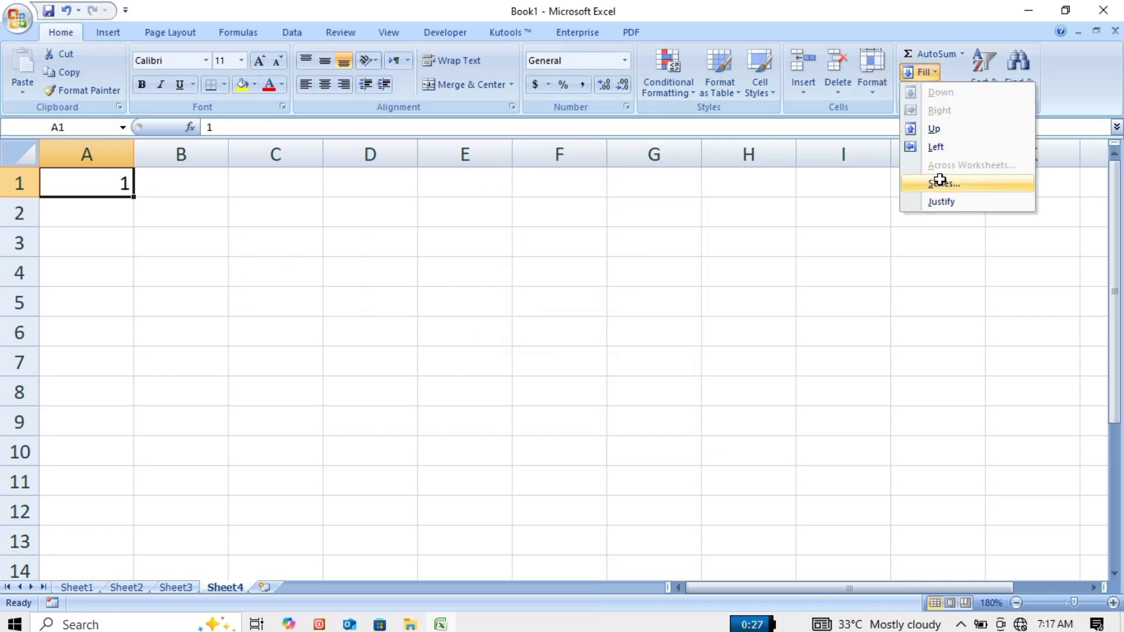
{"action": "left_click", "coordinate": [942, 185]}
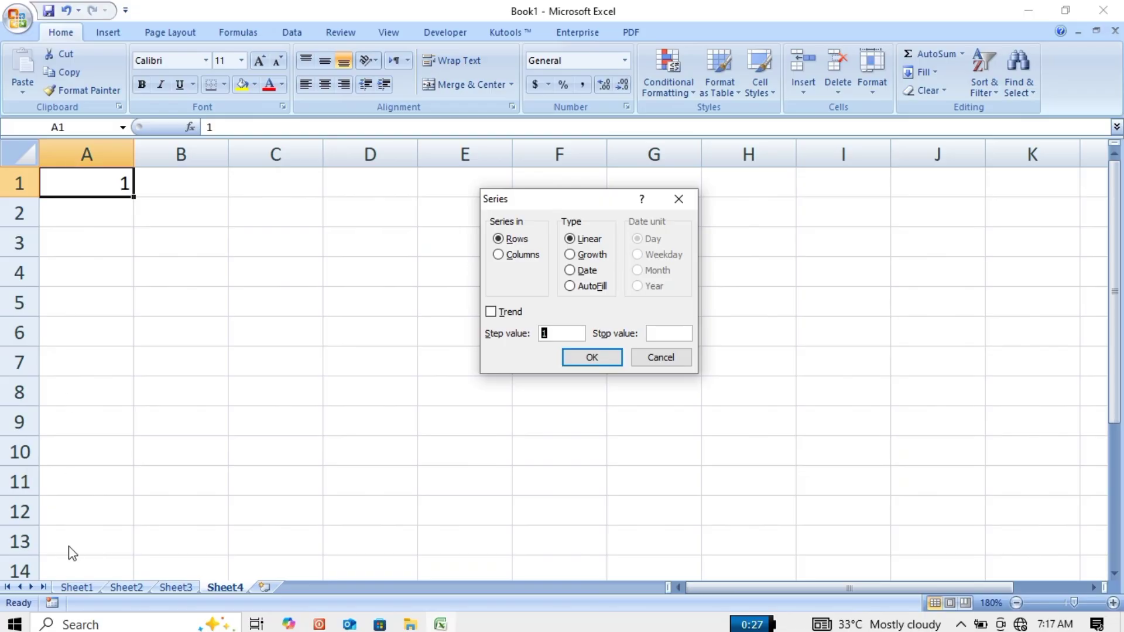
{"action": "left_click", "coordinate": [499, 256]}
{"action": "left_click", "coordinate": [574, 336]}
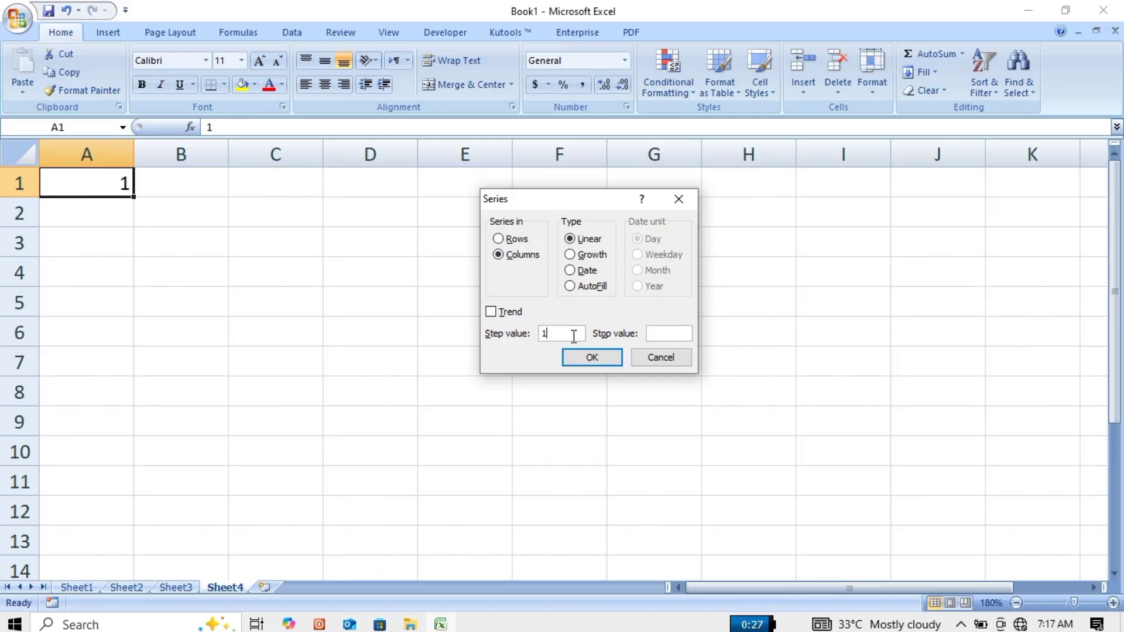
{"action": "left_click", "coordinate": [660, 333]}
{"action": "type", "text": "30"}
{"action": "left_click", "coordinate": [599, 356]}
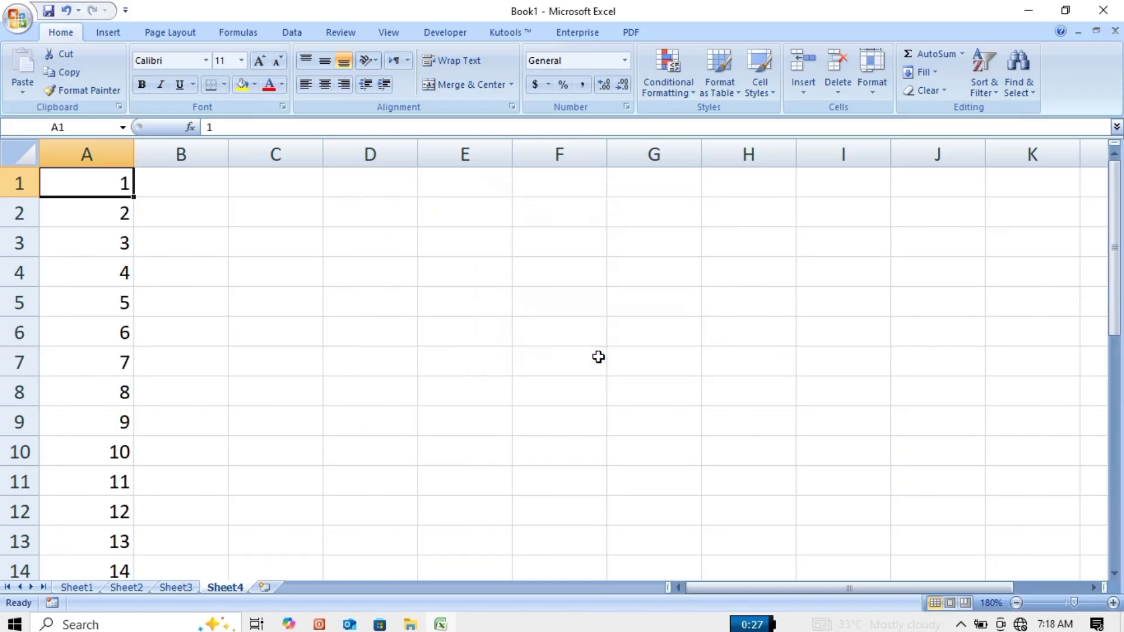
- Examine the number series down column A and return to its first cell
{"action": "left_click", "coordinate": [95, 289]}
{"action": "key", "text": "Down"}
{"action": "key", "text": "Down"}
{"action": "key", "text": "Down"}
{"action": "key", "text": "Down"}
{"action": "key", "text": "Down"}
{"action": "key", "text": "Down"}
{"action": "key", "text": "Down"}
{"action": "key", "text": "Down"}
{"action": "key", "text": "Down"}
{"action": "key", "text": "Down"}
{"action": "key", "text": "Down"}
{"action": "key", "text": "Down"}
{"action": "key", "text": "Down"}
{"action": "key", "text": "Down"}
{"action": "key", "text": "Down"}
{"action": "key", "text": "Down"}
{"action": "key", "text": "Down"}
{"action": "key", "text": "Down"}
{"action": "key", "text": "Down"}
{"action": "key", "text": "Down"}
{"action": "key", "text": "Down"}
{"action": "key", "text": "Down"}
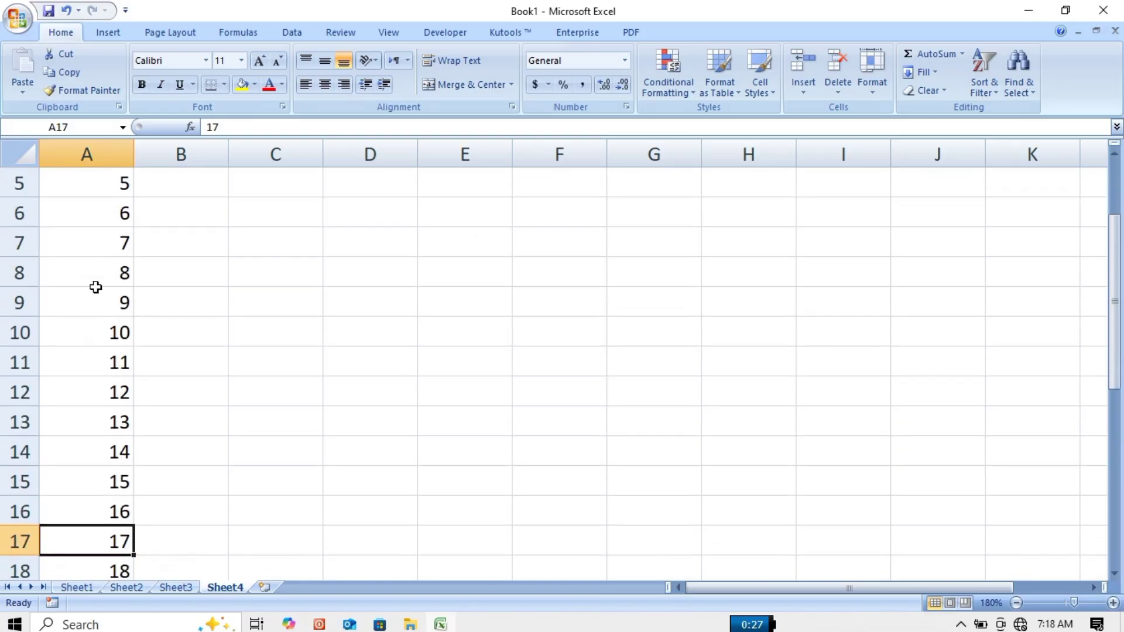
{"action": "key", "text": "Up"}
{"action": "key", "text": "Up"}
{"action": "key", "text": "Up"}
{"action": "key", "text": "Up"}
{"action": "key", "text": "Up"}
{"action": "key", "text": "Up"}
{"action": "key", "text": "Up"}
{"action": "key", "text": "Up"}
{"action": "key", "text": "Up"}
{"action": "key", "text": "Up"}
{"action": "key", "text": "Up"}
{"action": "key", "text": "Up"}
{"action": "key", "text": "Up"}
{"action": "key", "text": "Up"}
{"action": "key", "text": "Up"}
{"action": "key", "text": "Up"}
{"action": "key", "text": "Up"}
{"action": "key", "text": "Up"}
{"action": "key", "text": "Up"}
{"action": "key", "text": "Up"}
{"action": "key", "text": "Up"}
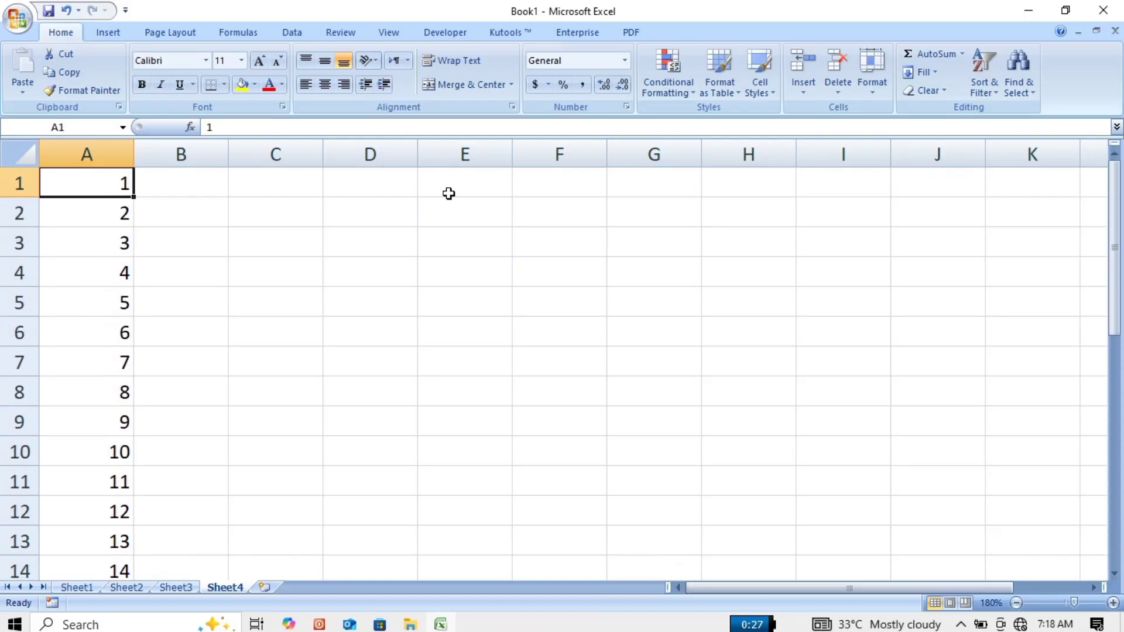
- Fill a linear series along the row from A1 with step value 1 and stop value 10
{"action": "left_click", "coordinate": [931, 74]}
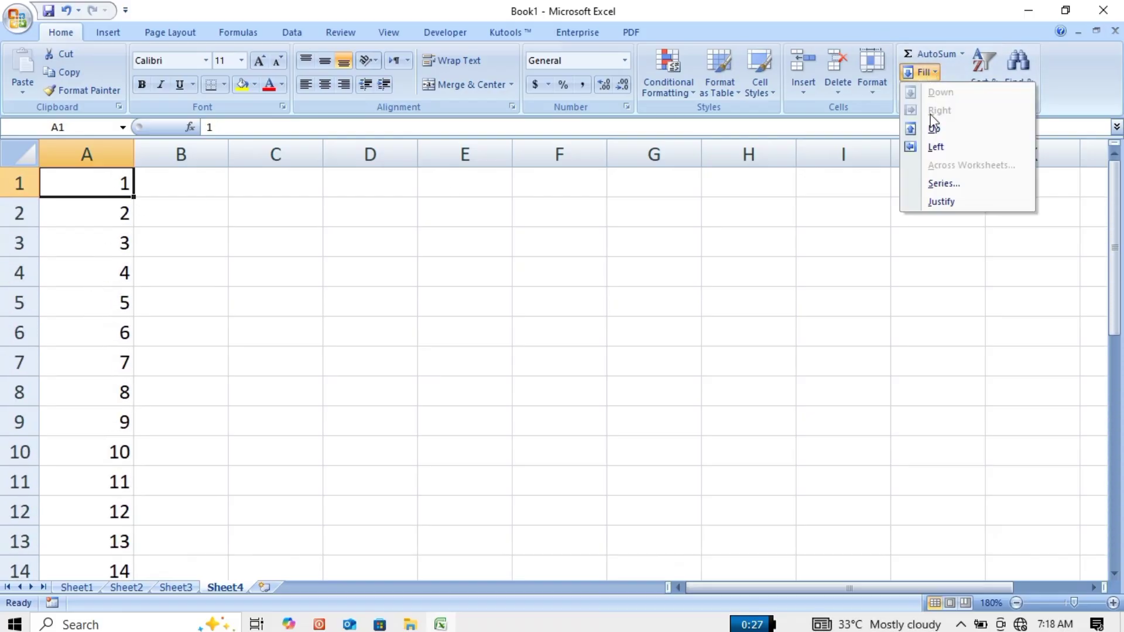
{"action": "left_click", "coordinate": [937, 186]}
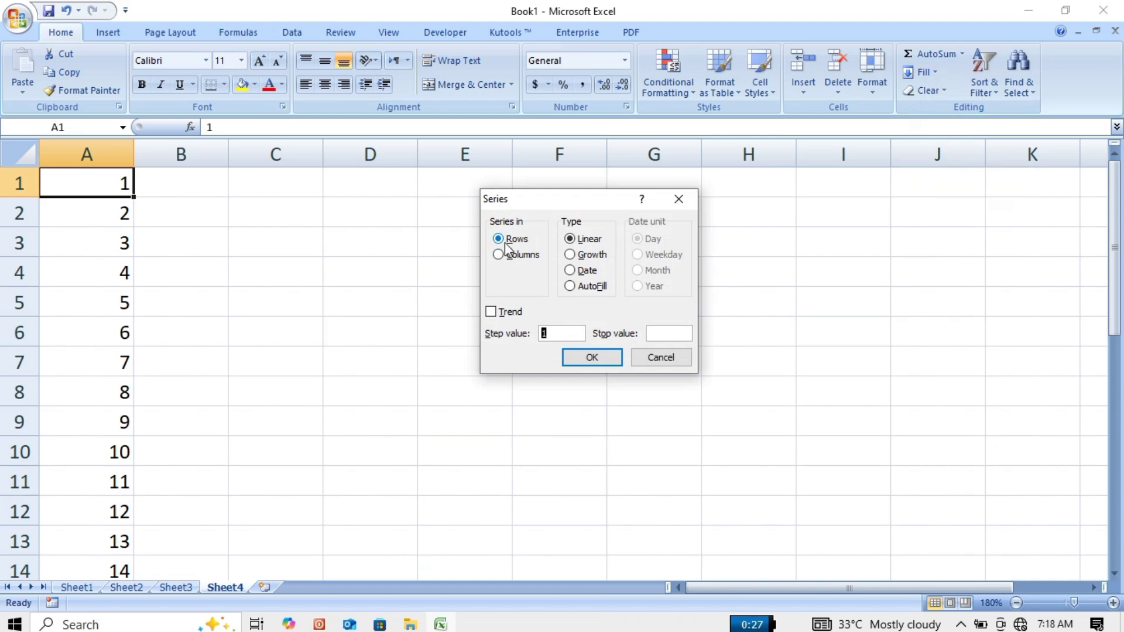
{"action": "left_click", "coordinate": [667, 335]}
{"action": "type", "text": "10"}
{"action": "key", "text": "Return"}
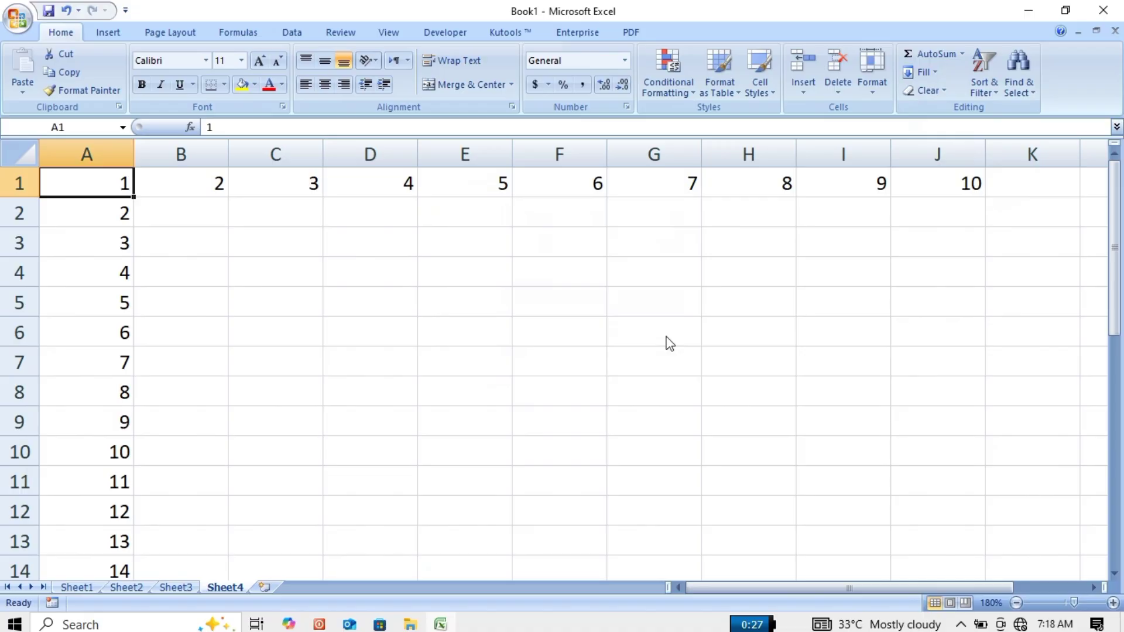
- Examine the number series along row 1 past its last filled cell
{"action": "key", "text": "Right"}
{"action": "key", "text": "Right"}
{"action": "key", "text": "Right"}
{"action": "key", "text": "Right"}
{"action": "key", "text": "Right"}
{"action": "key", "text": "Right"}
{"action": "key", "text": "Right"}
{"action": "key", "text": "Right"}
{"action": "key", "text": "Right"}
{"action": "key", "text": "Right"}
{"action": "key", "text": "Right"}
{"action": "key", "text": "Right"}
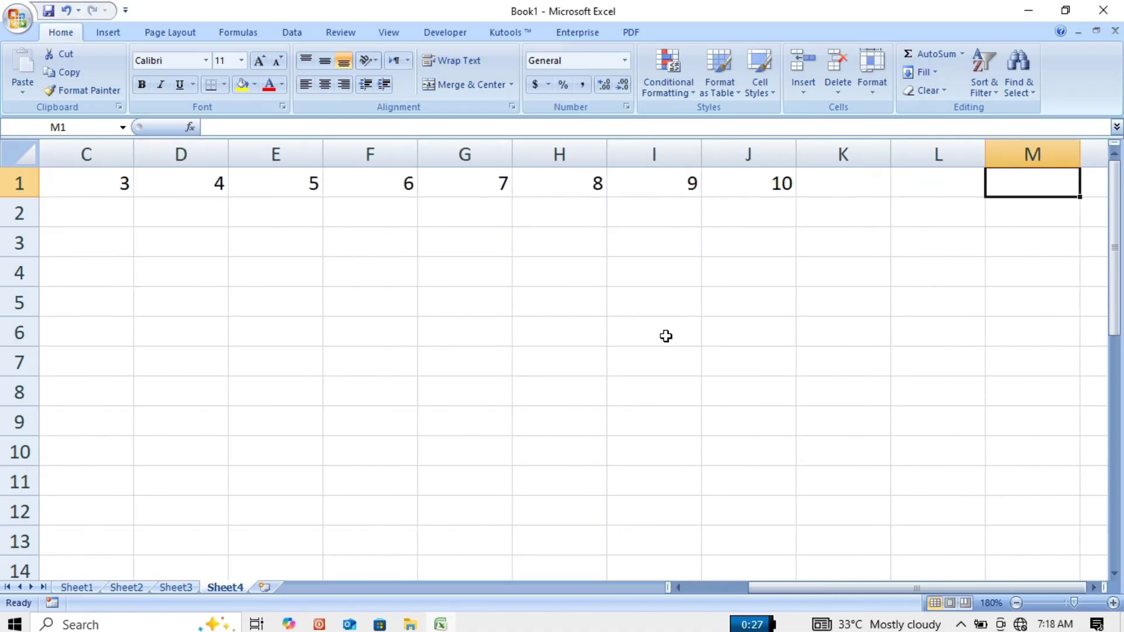
{"action": "left_click", "coordinate": [852, 182]}
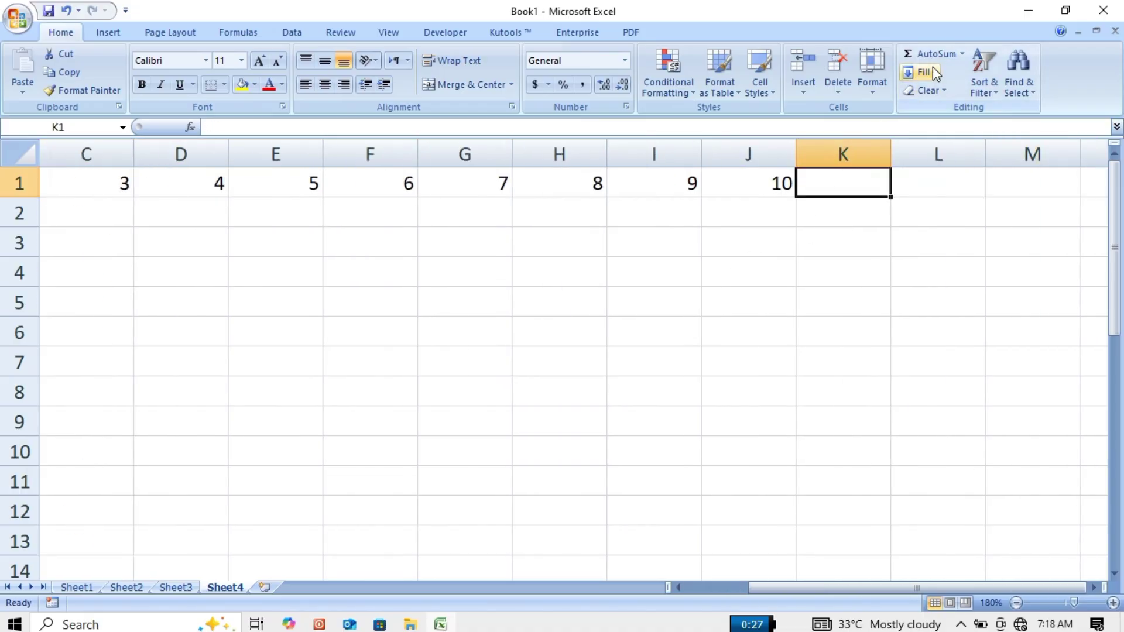
{"action": "left_click", "coordinate": [933, 72]}
{"action": "left_click", "coordinate": [939, 183]}
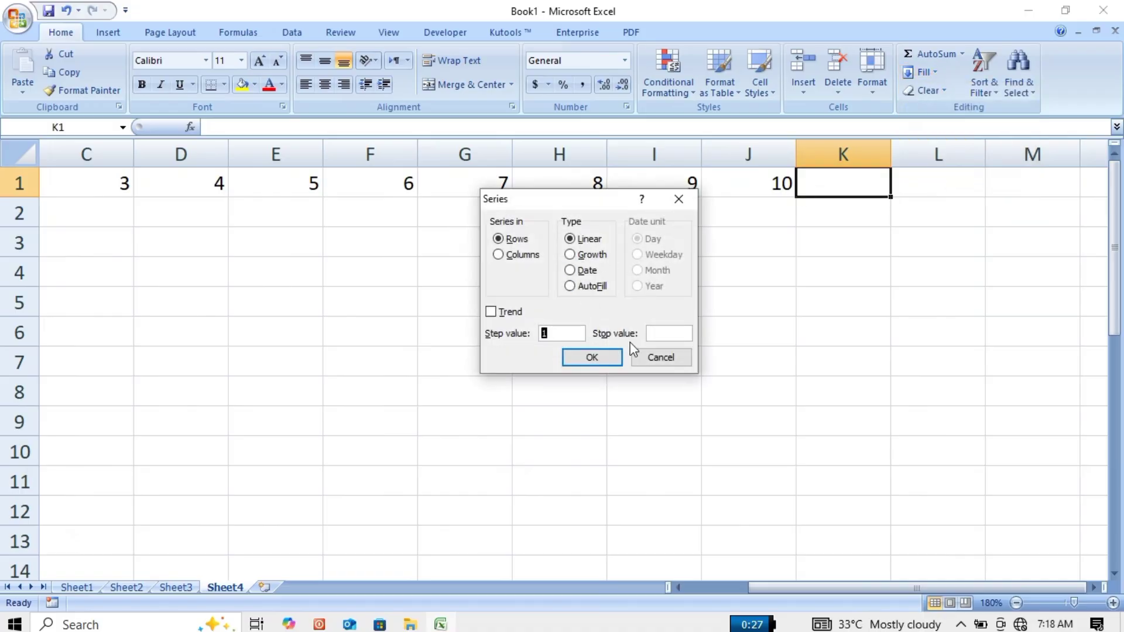
{"action": "left_click", "coordinate": [640, 359]}
{"action": "left_click", "coordinate": [816, 351]}
{"action": "key", "text": "Right"}
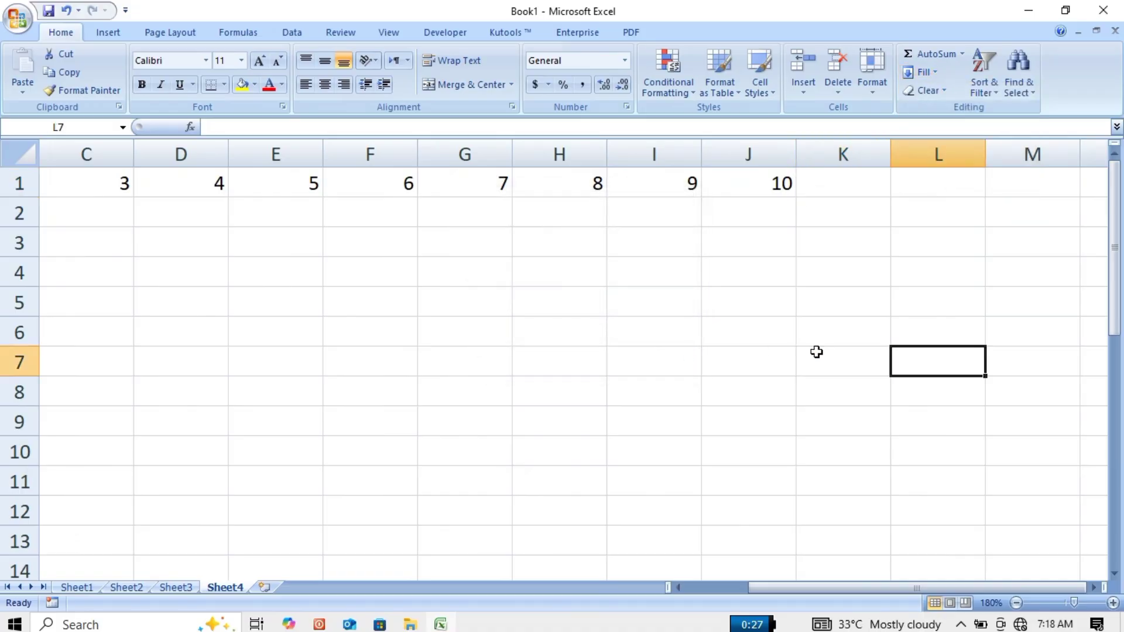
- Enter 2 in cell L1 and reselect that cell
{"action": "left_click", "coordinate": [926, 190]}
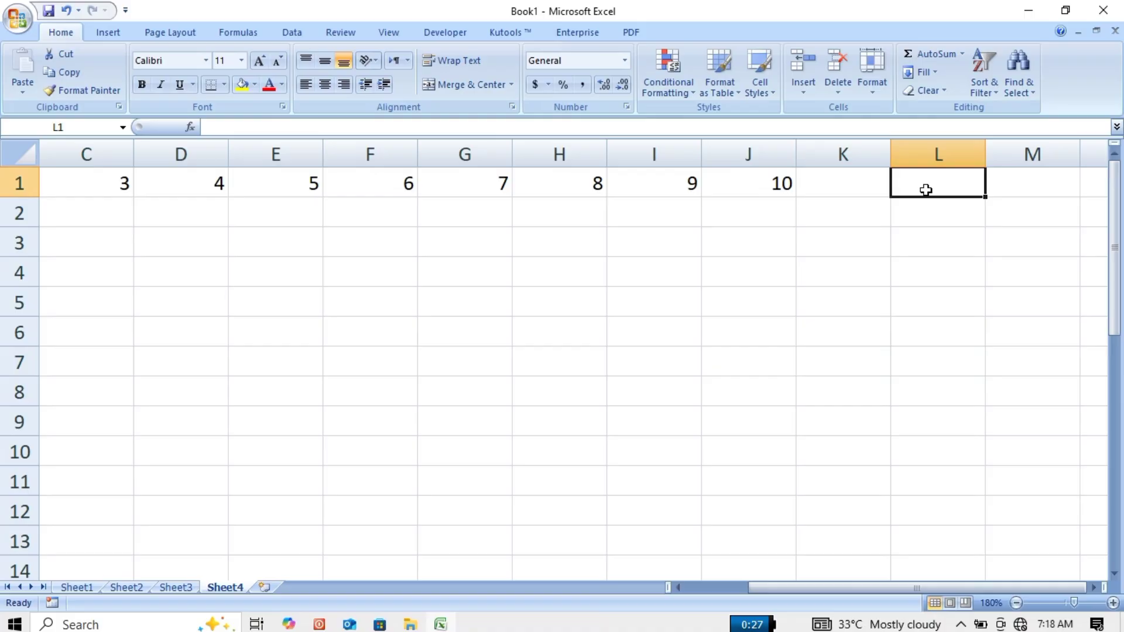
{"action": "type", "text": "2"}
{"action": "key", "text": "Return"}
{"action": "key", "text": "Return"}
{"action": "left_click", "coordinate": [926, 190]}
- Fill a growth series down the column from L1 with step value 2 and stop value 20
{"action": "left_click", "coordinate": [940, 74]}
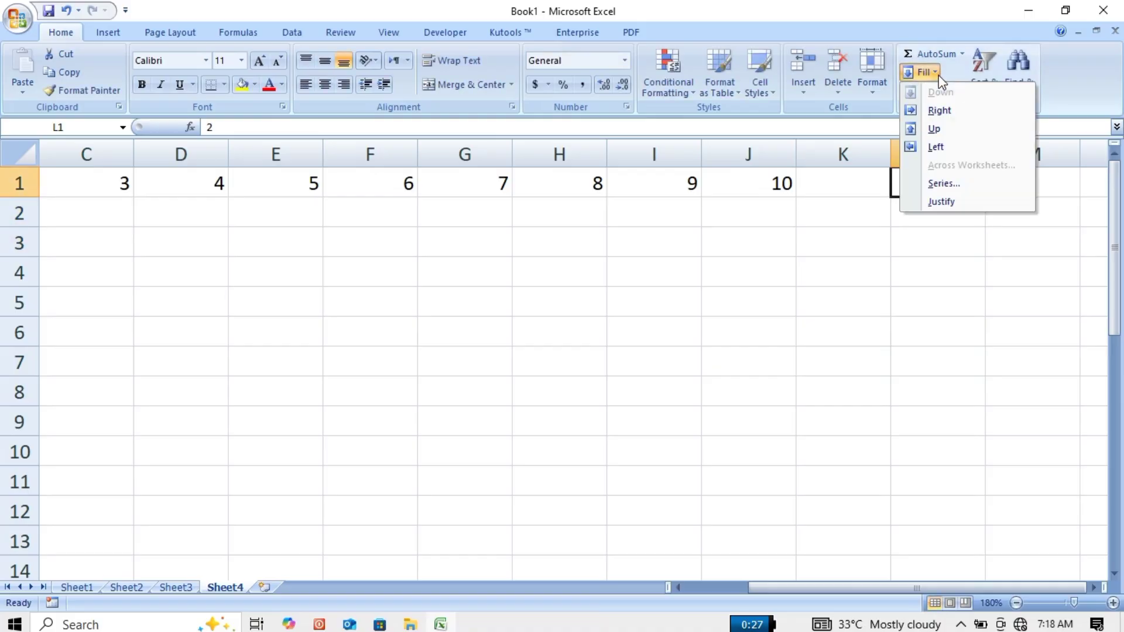
{"action": "left_click", "coordinate": [948, 185]}
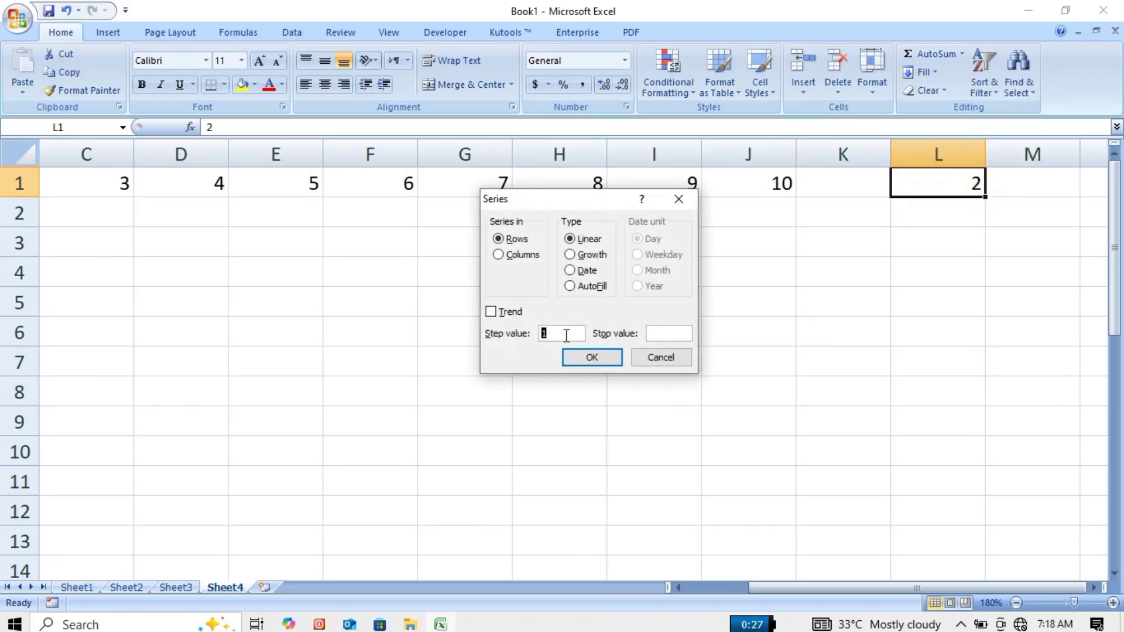
{"action": "key", "text": "BackSpace"}
{"action": "type", "text": "2"}
{"action": "left_click", "coordinate": [529, 254]}
{"action": "left_click", "coordinate": [572, 256]}
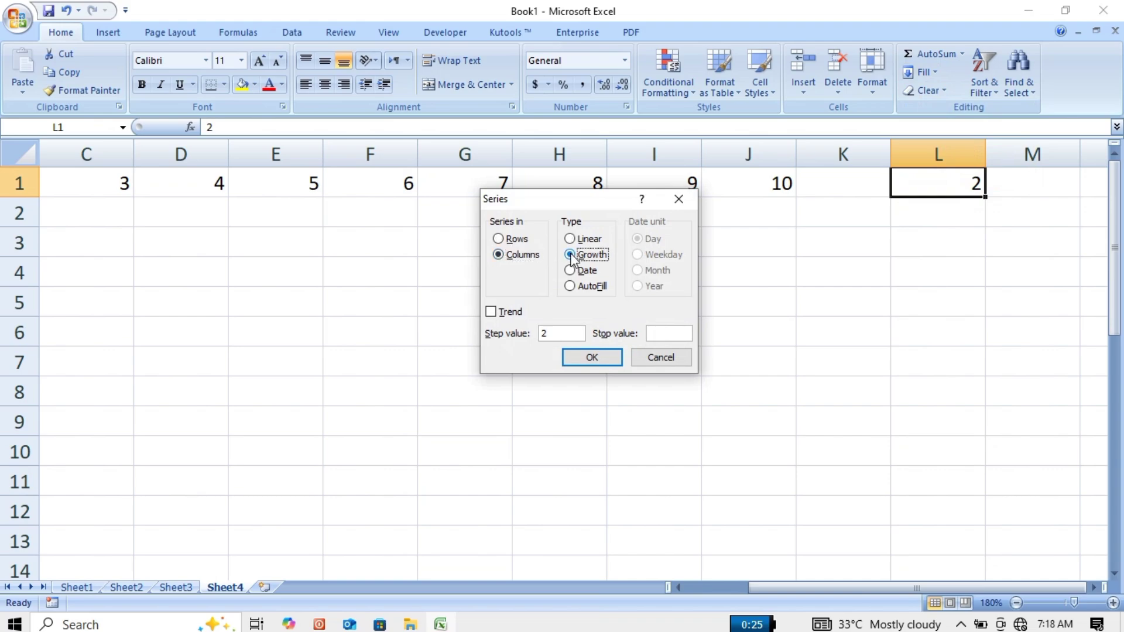
{"action": "left_click", "coordinate": [664, 337]}
{"action": "type", "text": "20"}
{"action": "left_click", "coordinate": [609, 362]}
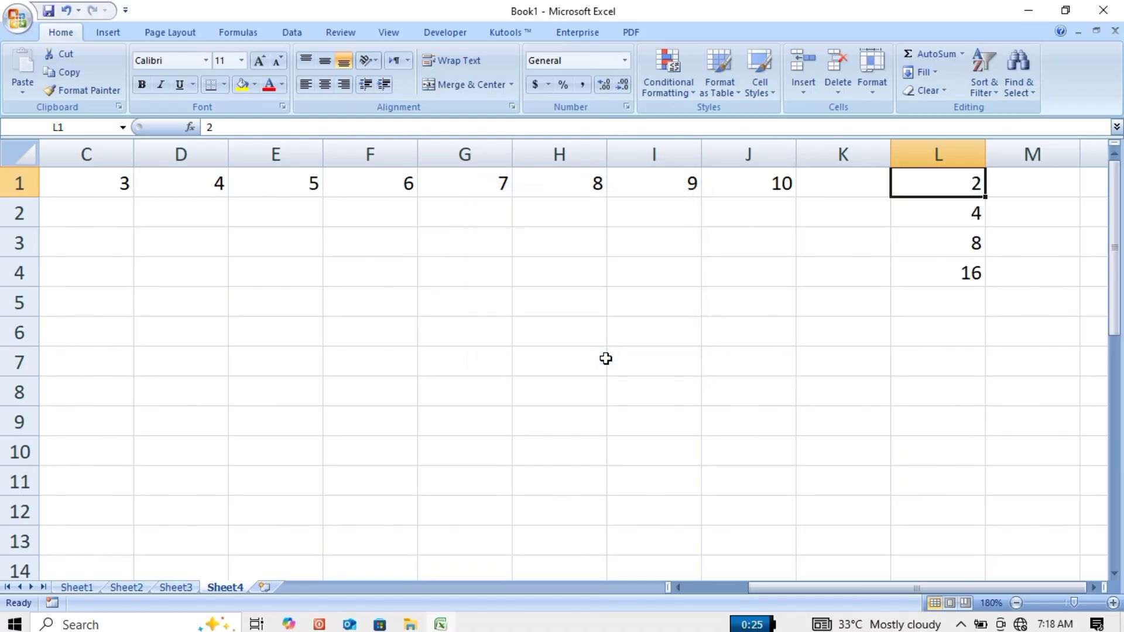
- Examine the growth series values down column L one cell at a time
{"action": "key", "text": "Down"}
{"action": "key", "text": "Down"}
{"action": "key", "text": "Down"}
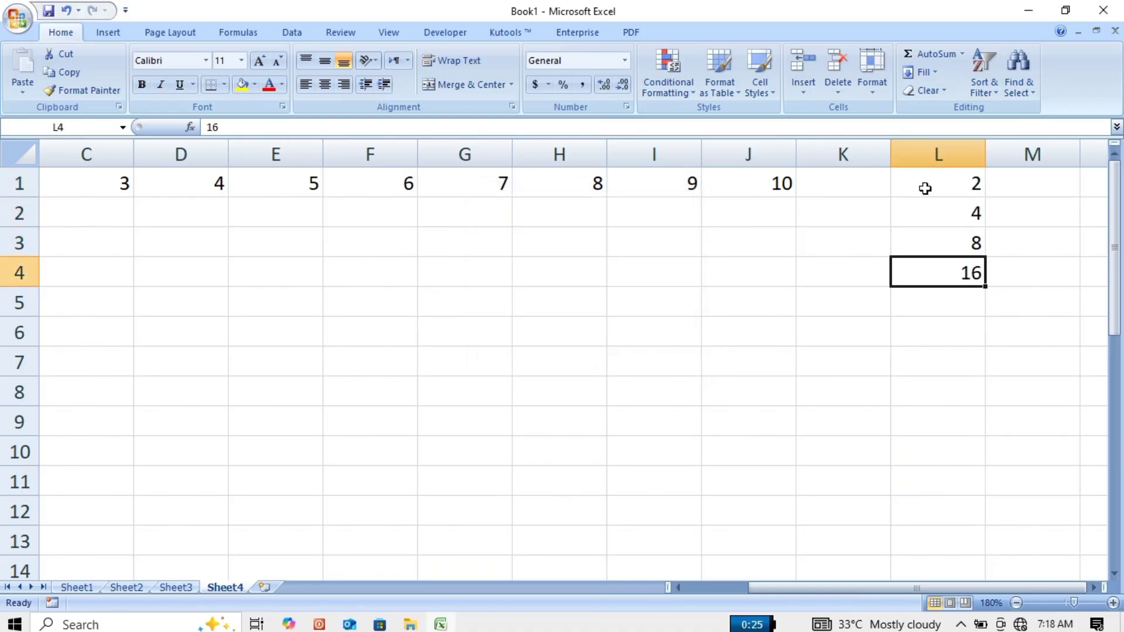
{"action": "key", "text": "Up"}
{"action": "key", "text": "Up"}
{"action": "key", "text": "Up"}
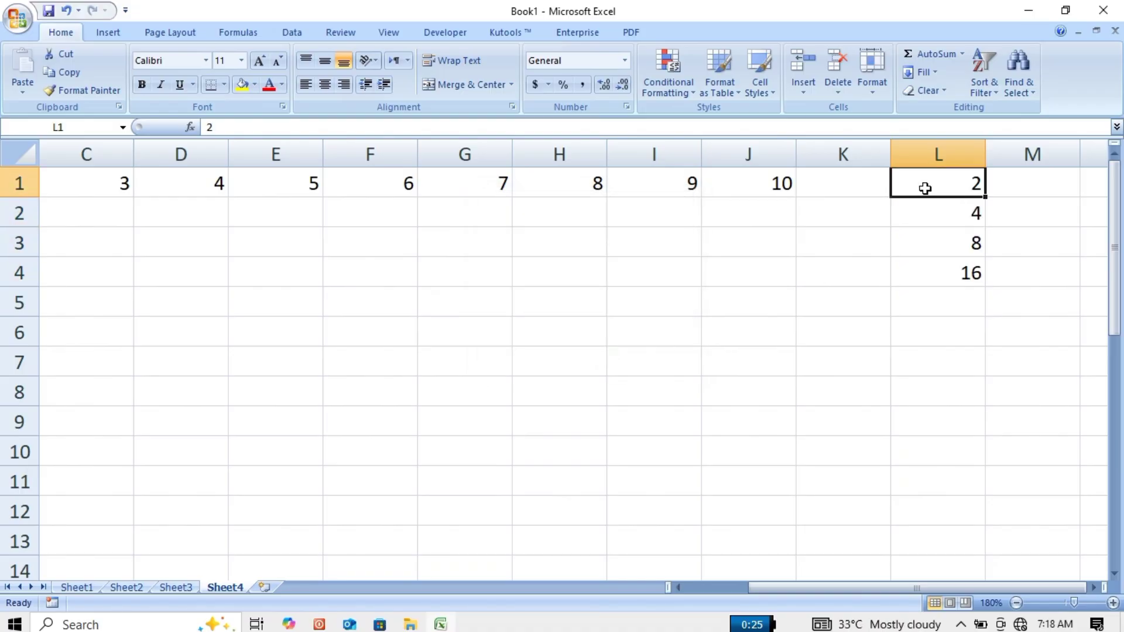
{"action": "key", "text": "Down"}
{"action": "key", "text": "Down"}
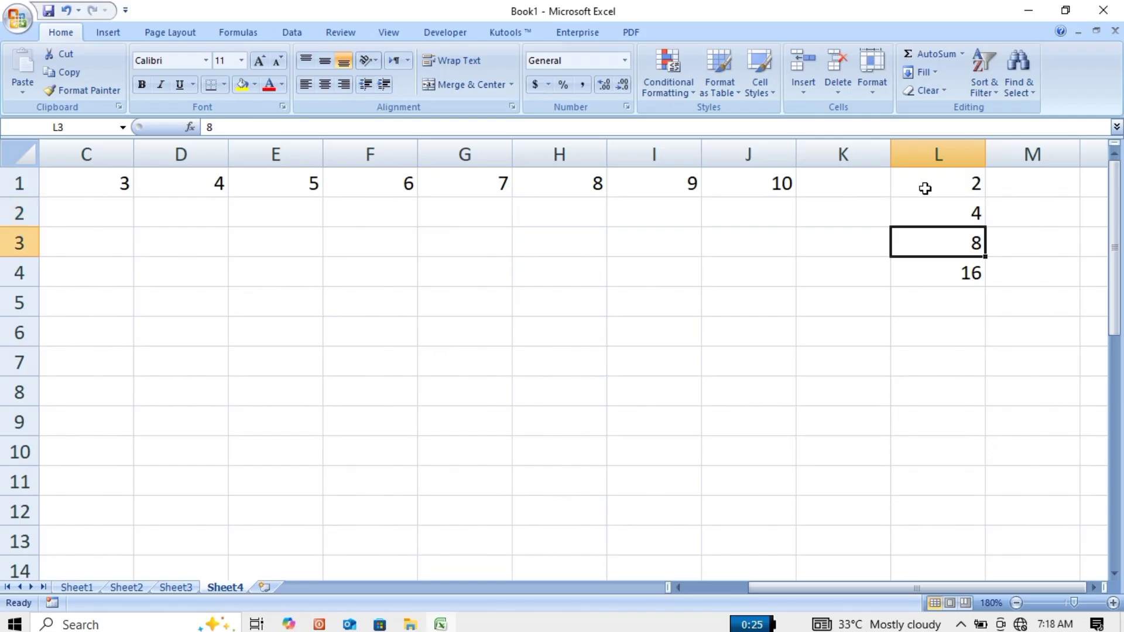
{"action": "key", "text": "Down"}
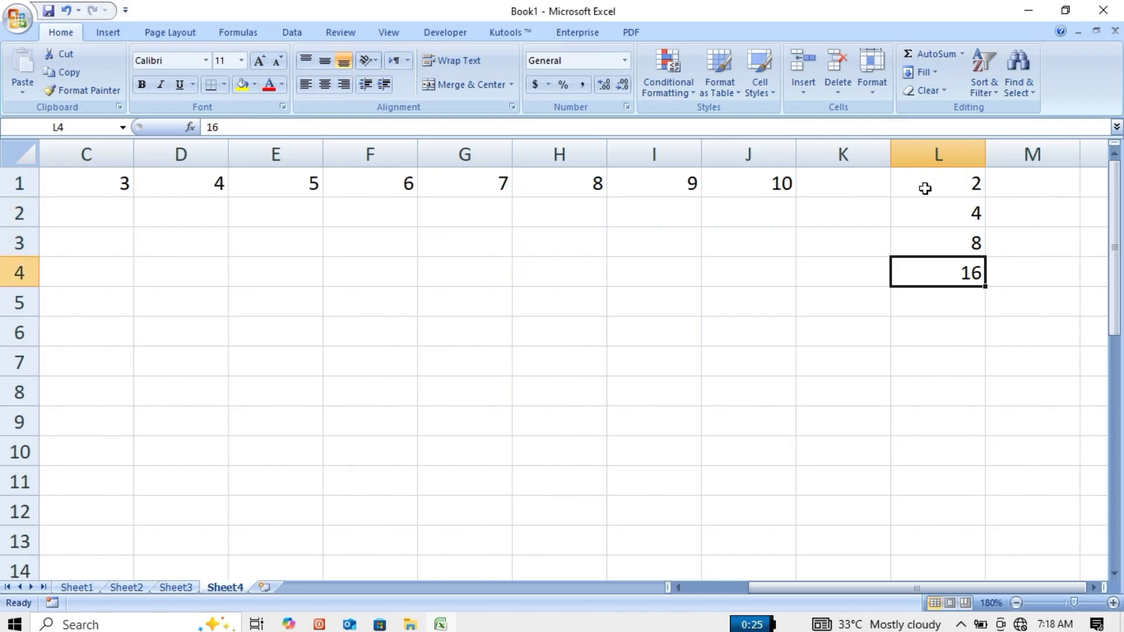
{"action": "scroll", "coordinate": [925, 188], "scroll_direction": "right", "scroll_amount": 2}
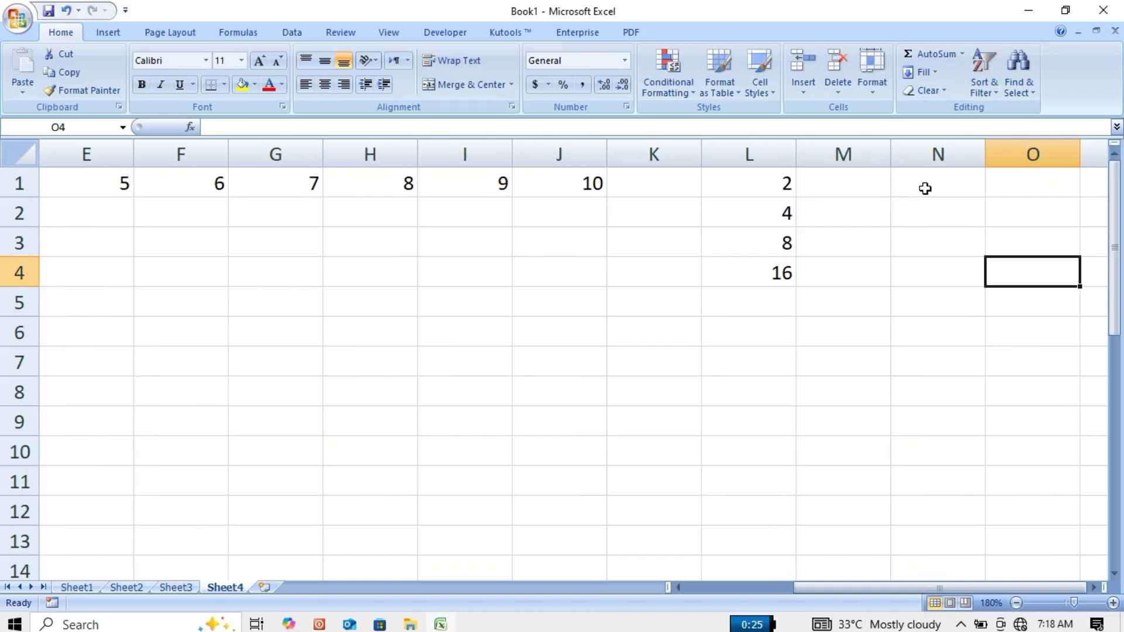
{"action": "left_click", "coordinate": [875, 186]}
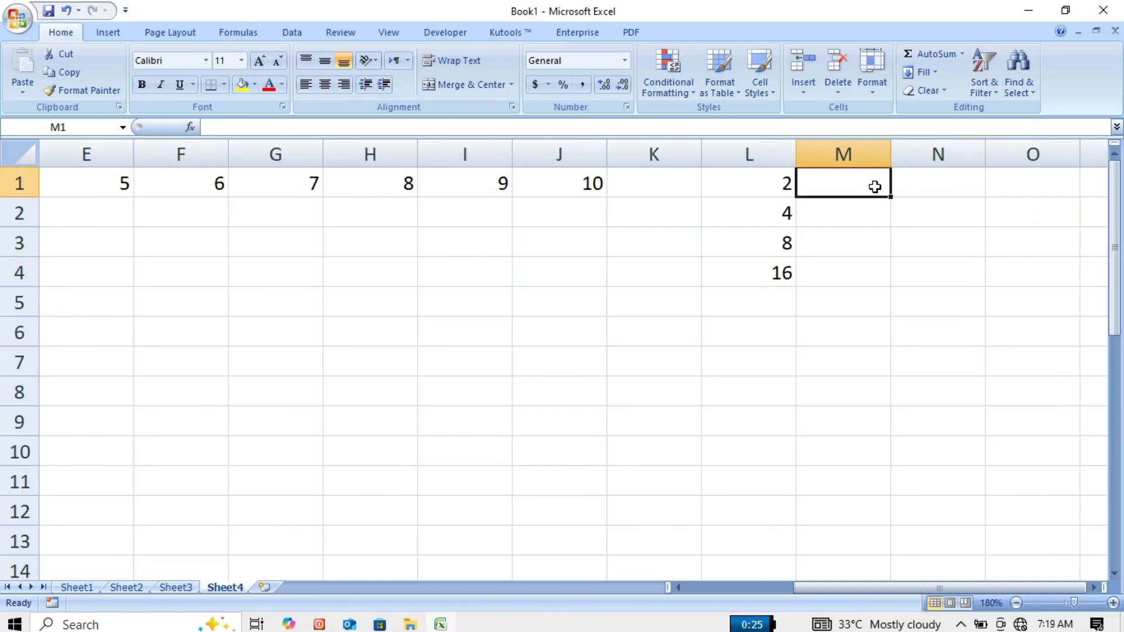
{"action": "left_click", "coordinate": [938, 72]}
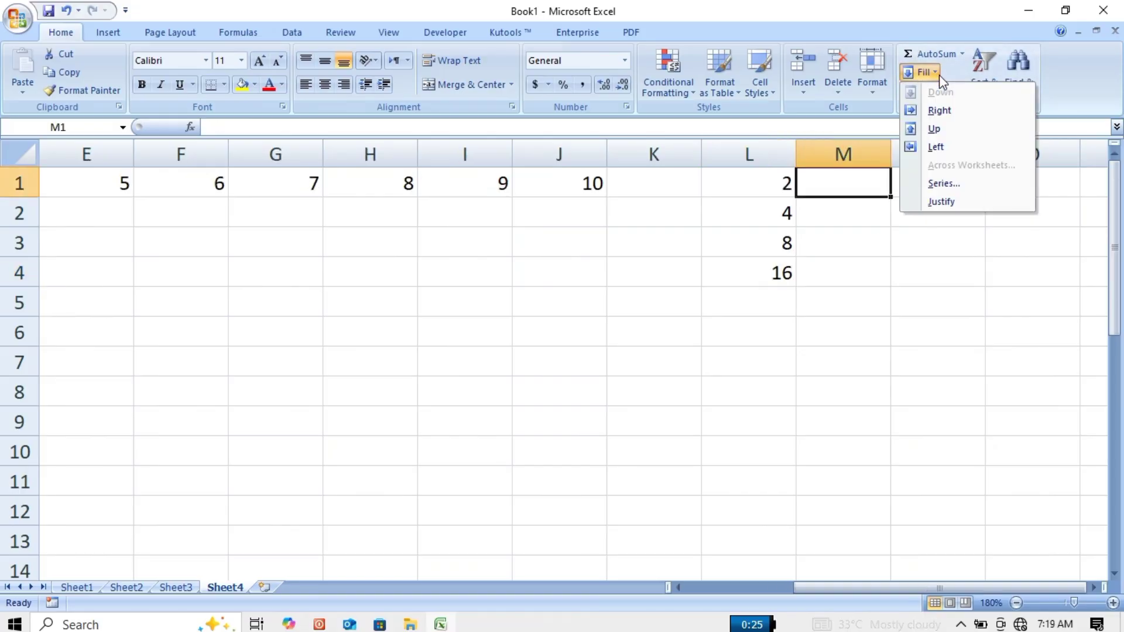
{"action": "left_click", "coordinate": [947, 185]}
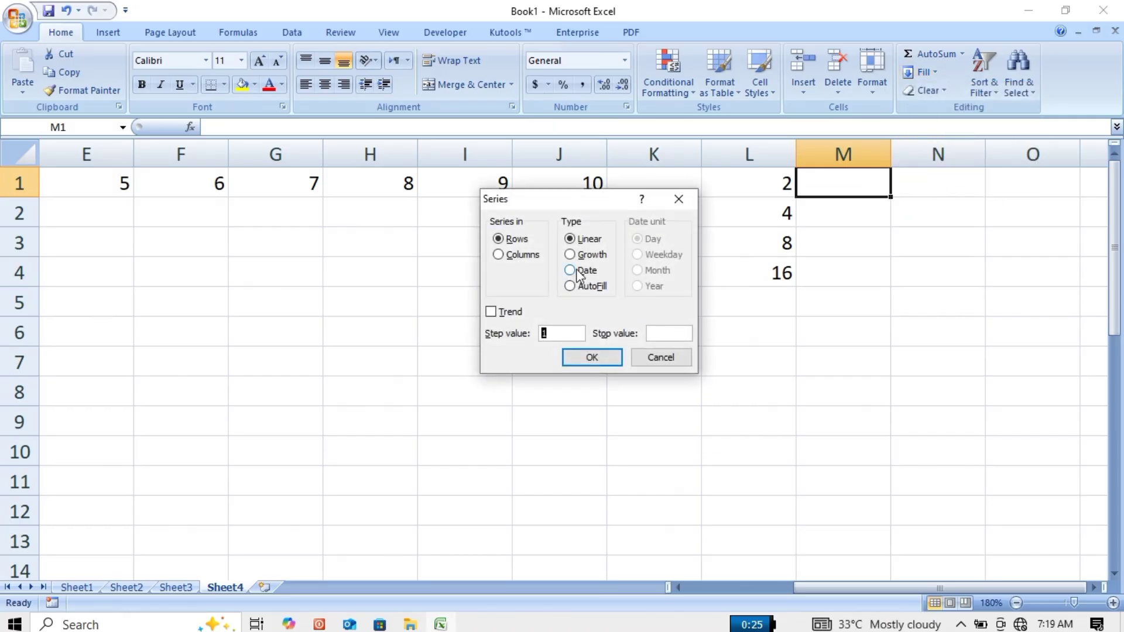
{"action": "left_click", "coordinate": [678, 199]}
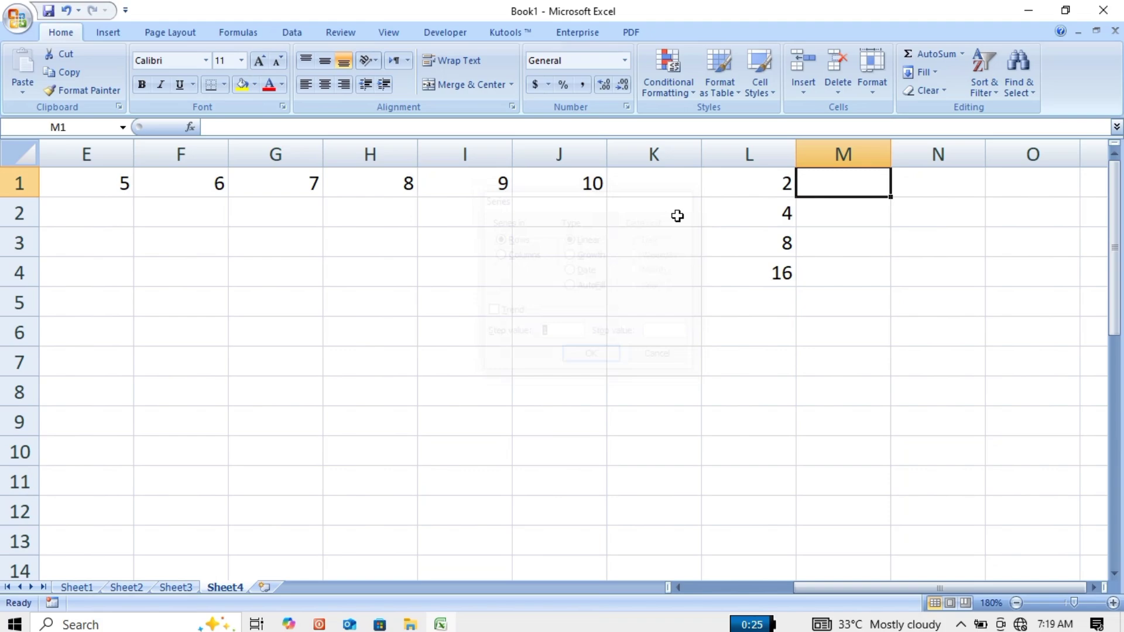
- Enter the current date, 7/2/2025, in cell N1
{"action": "left_click", "coordinate": [873, 321]}
{"action": "left_click", "coordinate": [934, 176]}
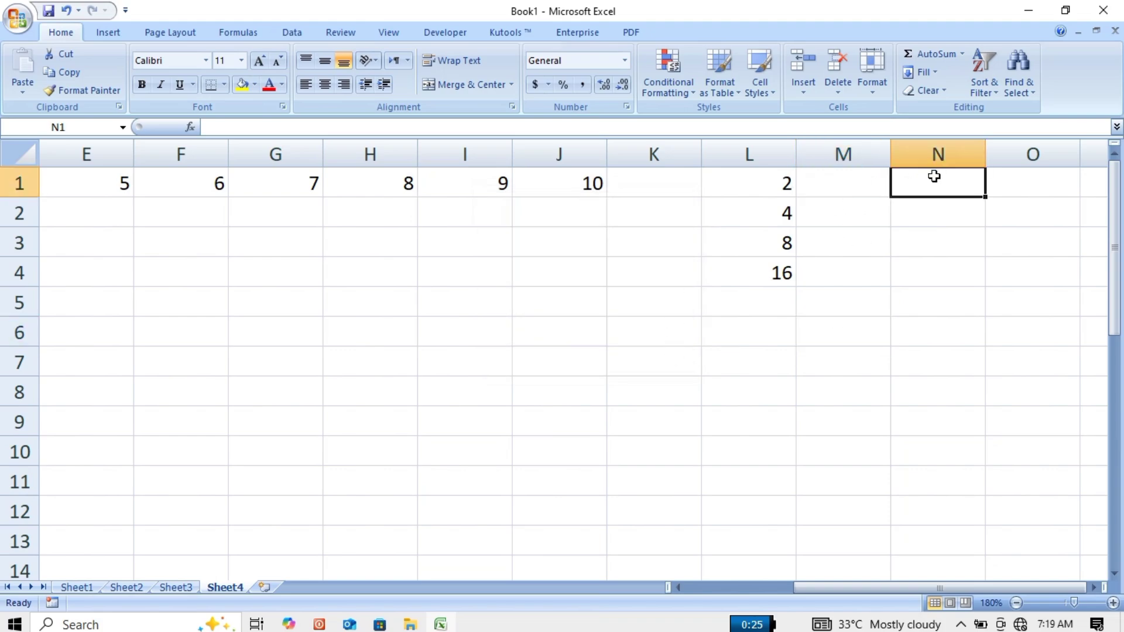
{"action": "key", "text": "ctrl+semicolon"}
{"action": "left_click", "coordinate": [933, 258]}
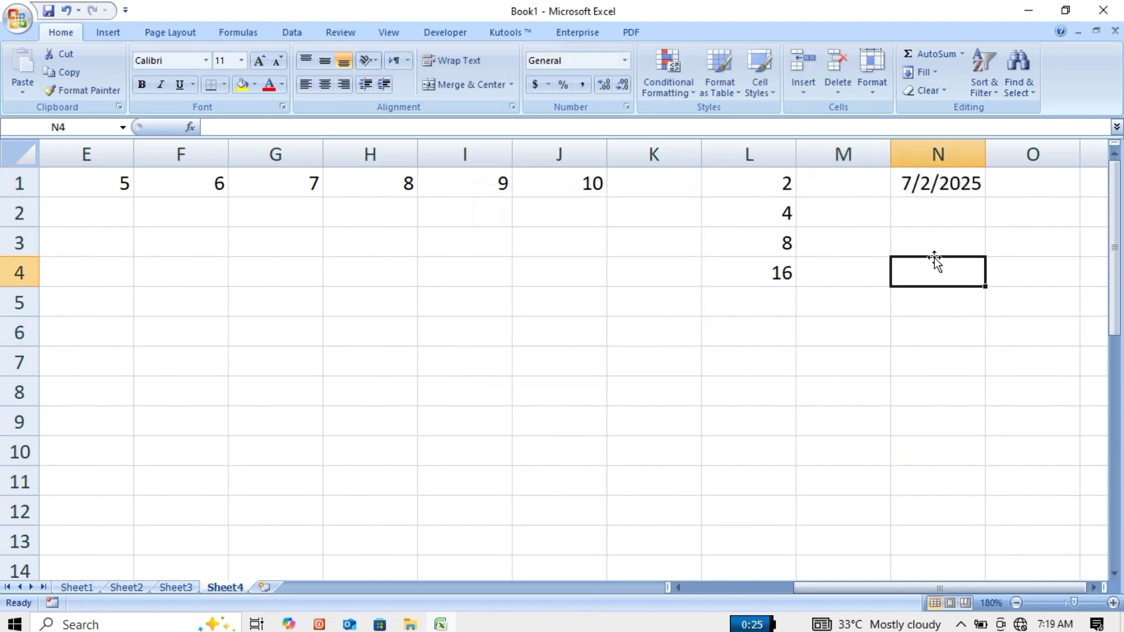
- Fill a daily date series down the column from N1 with step value 1 and stop value 7/15/2025, and autofit column N
{"action": "left_click", "coordinate": [1094, 587]}
{"action": "left_click", "coordinate": [1094, 588]}
{"action": "left_click", "coordinate": [1094, 587]}
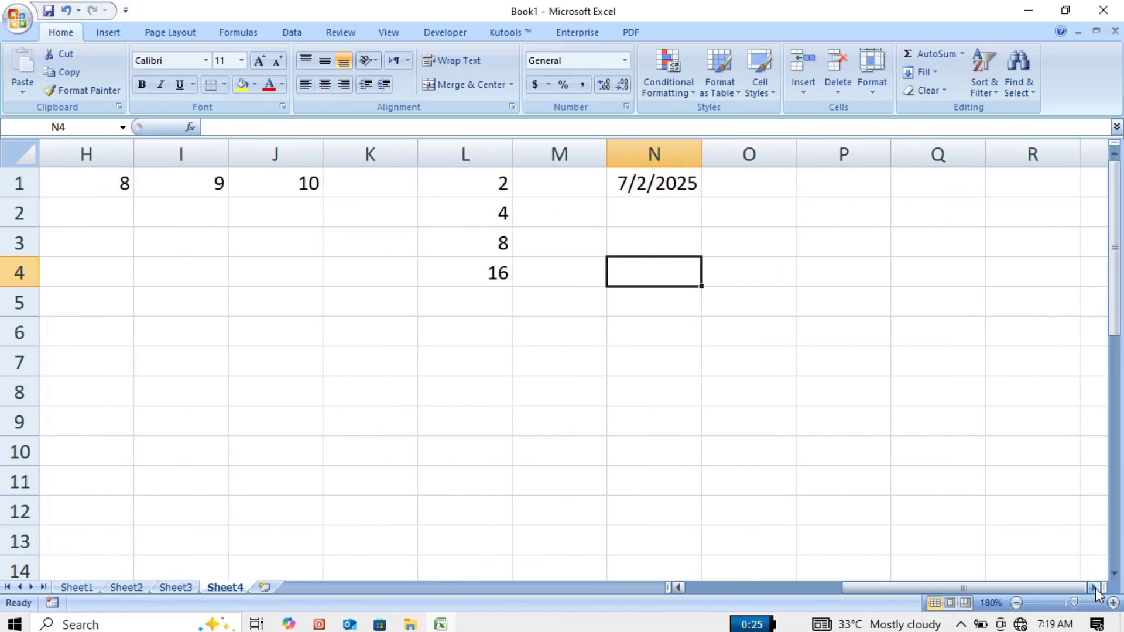
{"action": "left_click", "coordinate": [687, 185]}
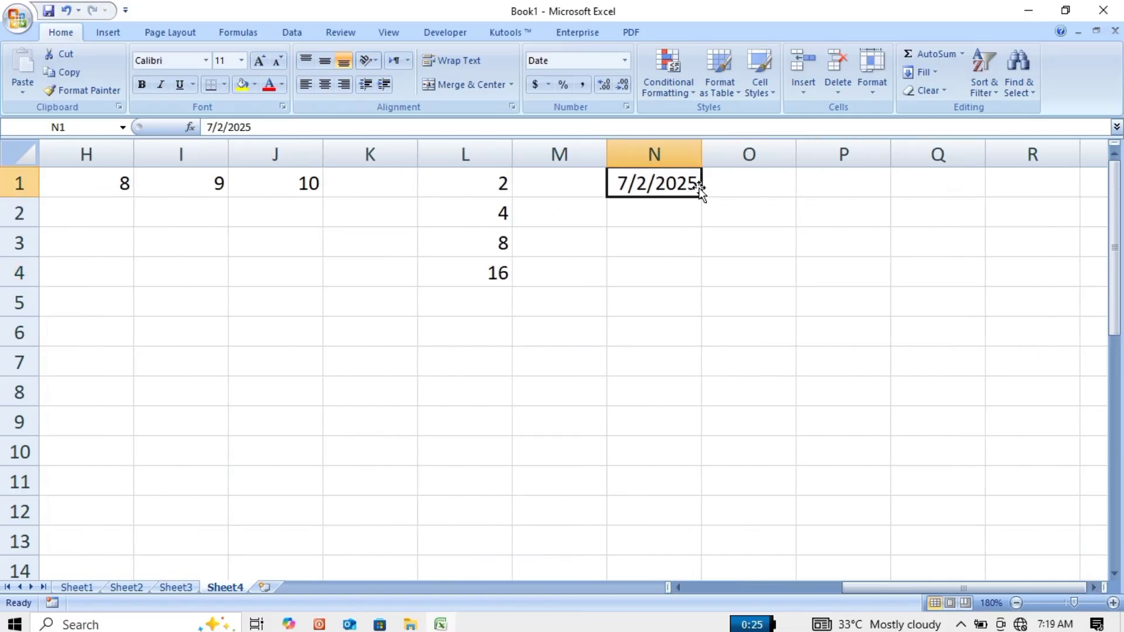
{"action": "left_click", "coordinate": [939, 72]}
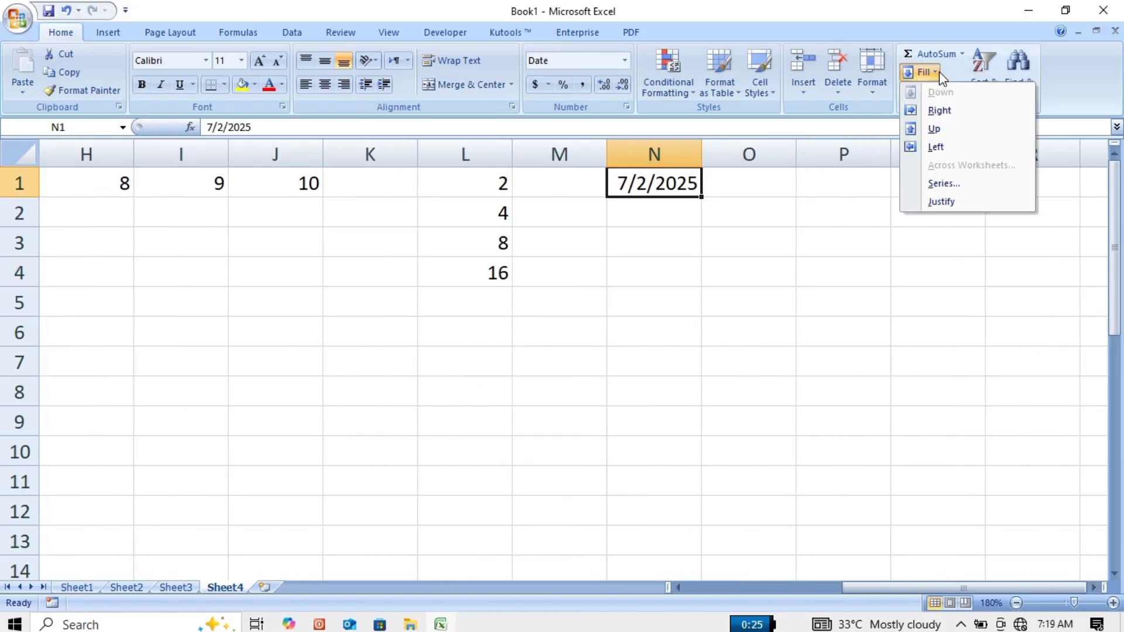
{"action": "left_click", "coordinate": [941, 183]}
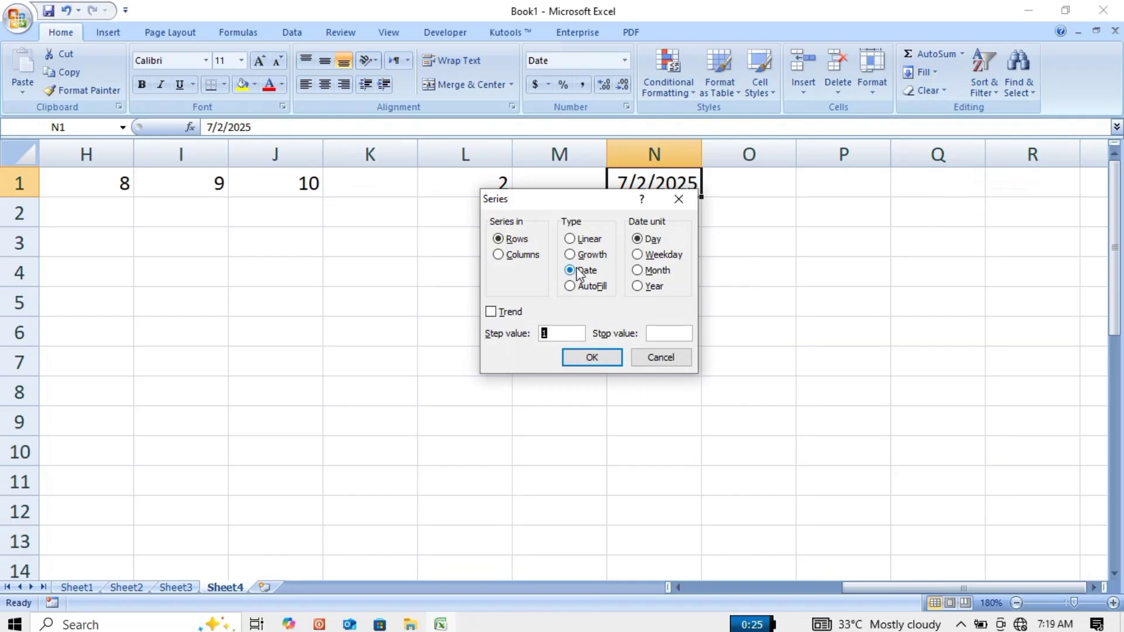
{"action": "left_click", "coordinate": [529, 259]}
{"action": "left_click", "coordinate": [663, 335]}
{"action": "left_click_drag", "start_coordinate": [589, 202], "coordinate": [942, 321]}
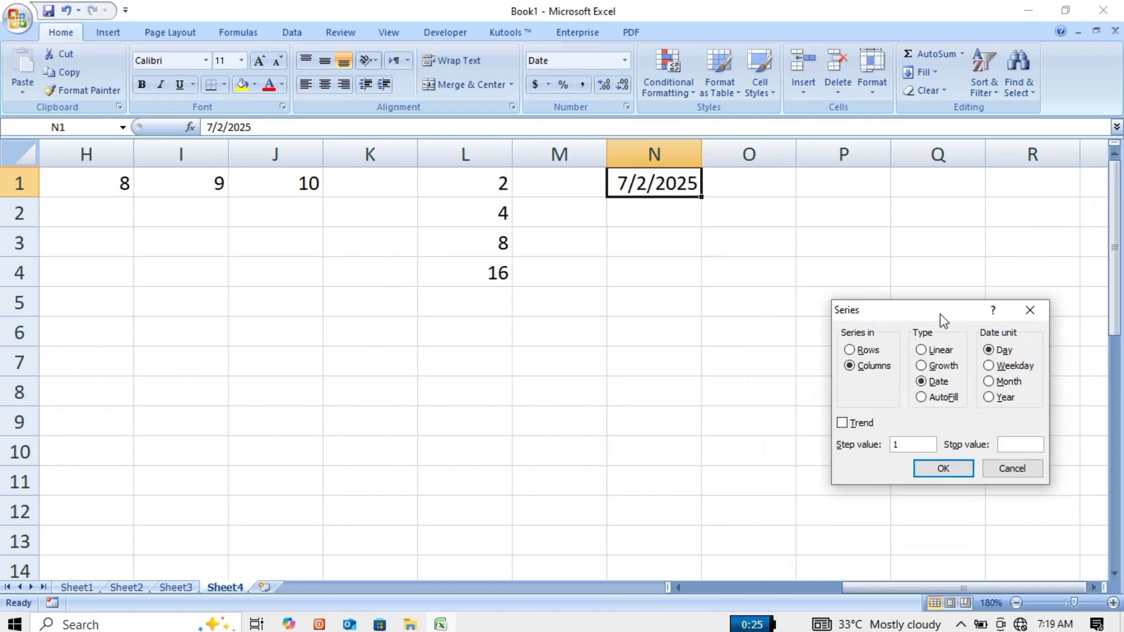
{"action": "type", "text": "7"}
{"action": "type", "text": "/15"}
{"action": "type", "text": "/2025"}
{"action": "key", "text": "Return"}
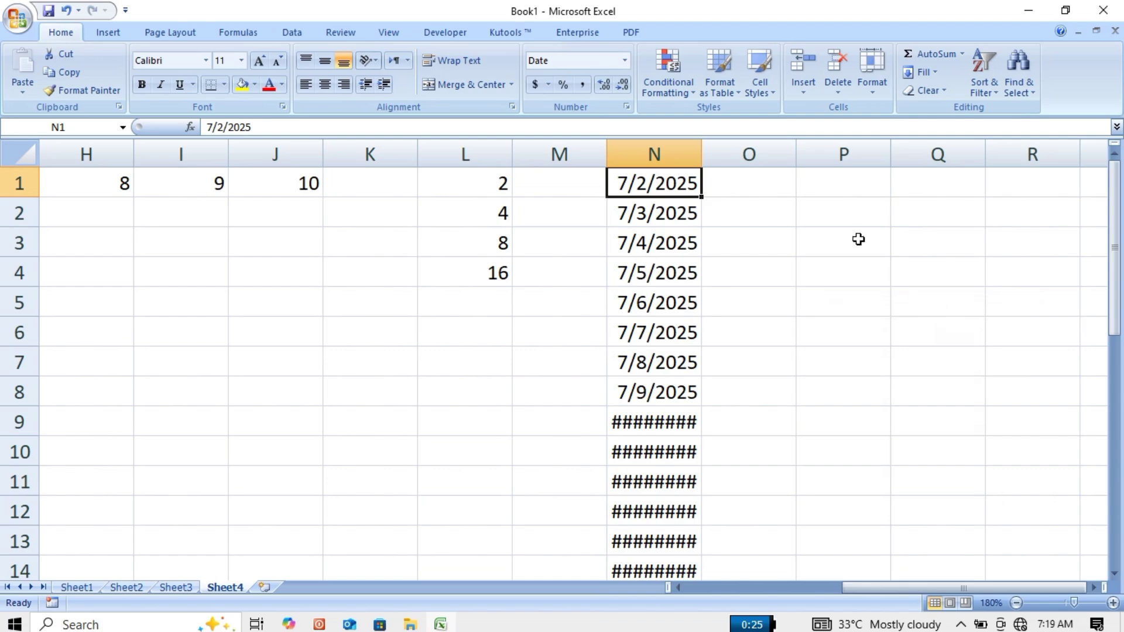
{"action": "double_click", "coordinate": [702, 156]}
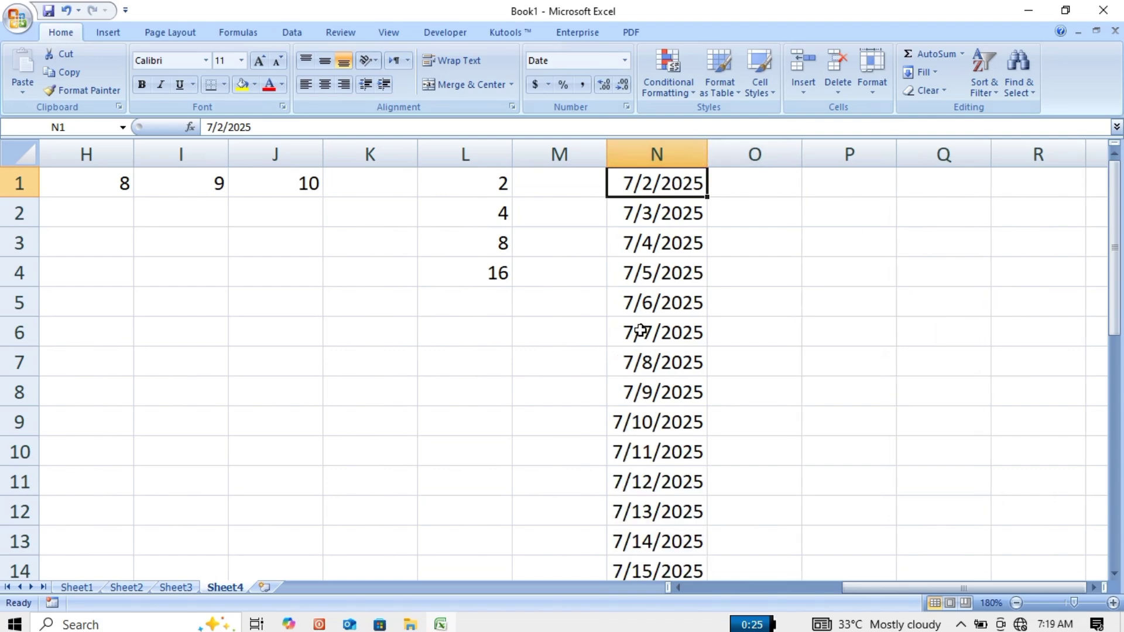
- Examine the daily date series in column N from its first to its last date
{"action": "key", "text": "Down"}
{"action": "key", "text": "Down"}
{"action": "key", "text": "Down"}
{"action": "key", "text": "Down"}
{"action": "key", "text": "Down"}
{"action": "key", "text": "Down"}
{"action": "key", "text": "Down"}
{"action": "key", "text": "Down"}
{"action": "key", "text": "Down"}
{"action": "key", "text": "Down"}
{"action": "key", "text": "Down"}
{"action": "key", "text": "Down"}
{"action": "key", "text": "Down"}
{"action": "key", "text": "Down"}
{"action": "key", "text": "Down"}
{"action": "key", "text": "Down"}
{"action": "key", "text": "Down"}
{"action": "key", "text": "Up"}
{"action": "key", "text": "Up"}
{"action": "key", "text": "Up"}
{"action": "key", "text": "Up"}
{"action": "key", "text": "Up"}
{"action": "key", "text": "Up"}
{"action": "key", "text": "Up"}
{"action": "key", "text": "Up"}
{"action": "key", "text": "Up"}
{"action": "key", "text": "Up"}
{"action": "key", "text": "Up"}
{"action": "key", "text": "Up"}
{"action": "key", "text": "Up"}
{"action": "key", "text": "Up"}
{"action": "key", "text": "Up"}
{"action": "key", "text": "Up"}
{"action": "key", "text": "Up"}
{"action": "key", "text": "Down"}
{"action": "key", "text": "Down"}
{"action": "key", "text": "Down"}
{"action": "key", "text": "Down"}
{"action": "key", "text": "Down"}
{"action": "key", "text": "Down"}
{"action": "key", "text": "Down"}
{"action": "key", "text": "Down"}
{"action": "key", "text": "Down"}
{"action": "key", "text": "Down"}
{"action": "key", "text": "Down"}
{"action": "key", "text": "Down"}
{"action": "key", "text": "Down"}
{"action": "key", "text": "Down"}
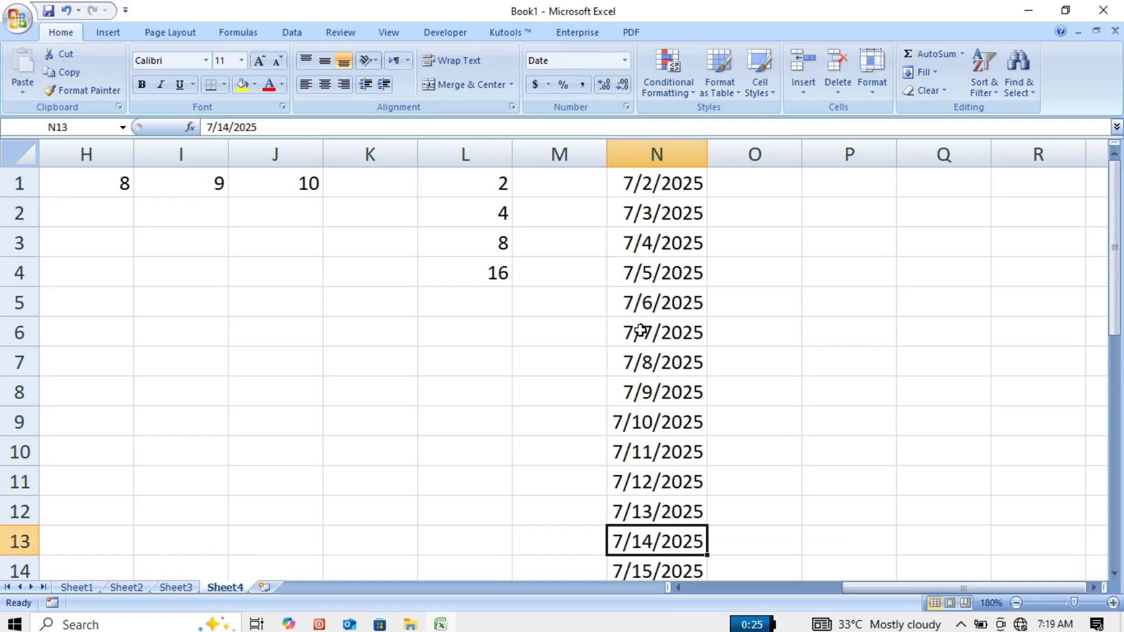
{"action": "key", "text": "Up"}
{"action": "key", "text": "Up"}
{"action": "key", "text": "Up"}
{"action": "key", "text": "Up"}
{"action": "key", "text": "Up"}
{"action": "key", "text": "Up"}
{"action": "key", "text": "Up"}
{"action": "key", "text": "Up"}
{"action": "key", "text": "Up"}
{"action": "key", "text": "Up"}
{"action": "key", "text": "Up"}
{"action": "key", "text": "Up"}
{"action": "key", "text": "Up"}
{"action": "key", "text": "Up"}
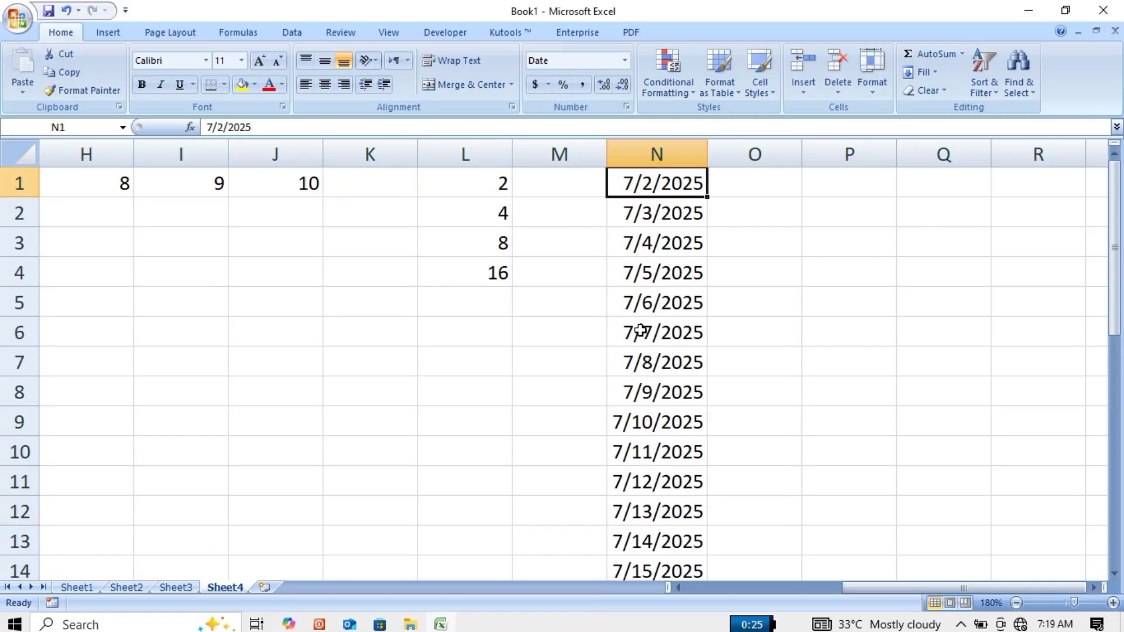
{"action": "left_click", "coordinate": [759, 186]}
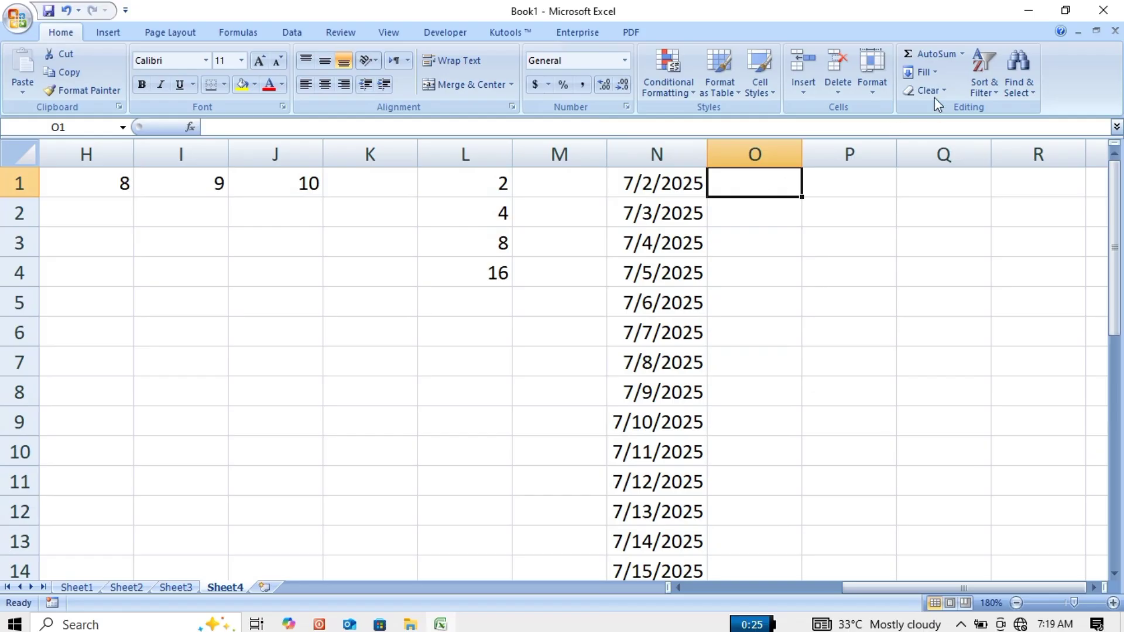
{"action": "left_click", "coordinate": [936, 72]}
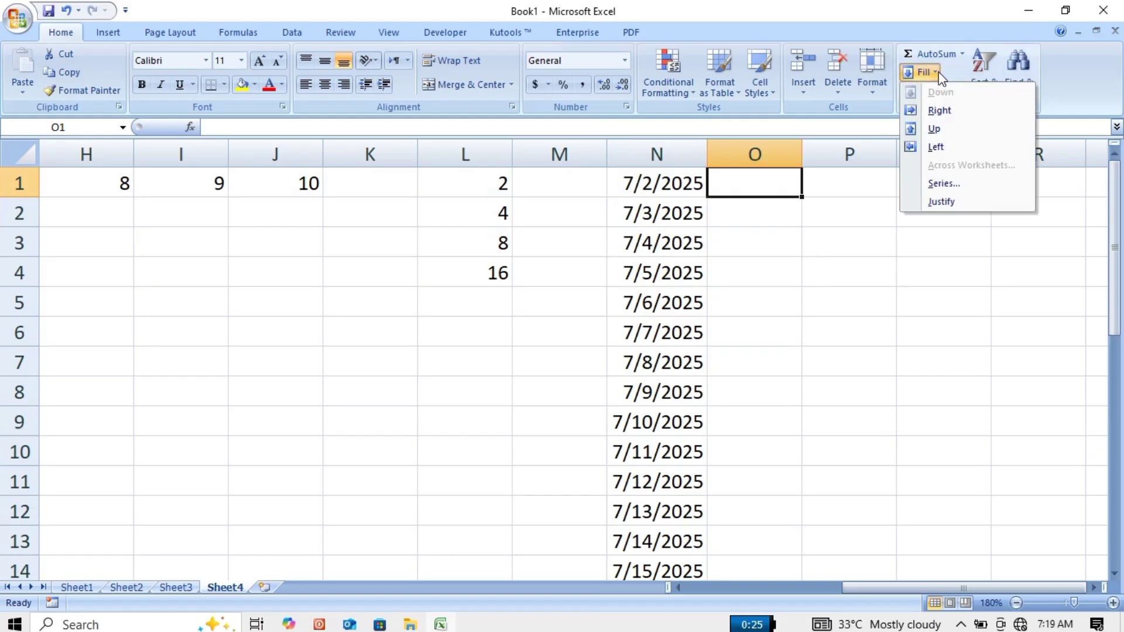
{"action": "left_click", "coordinate": [936, 183]}
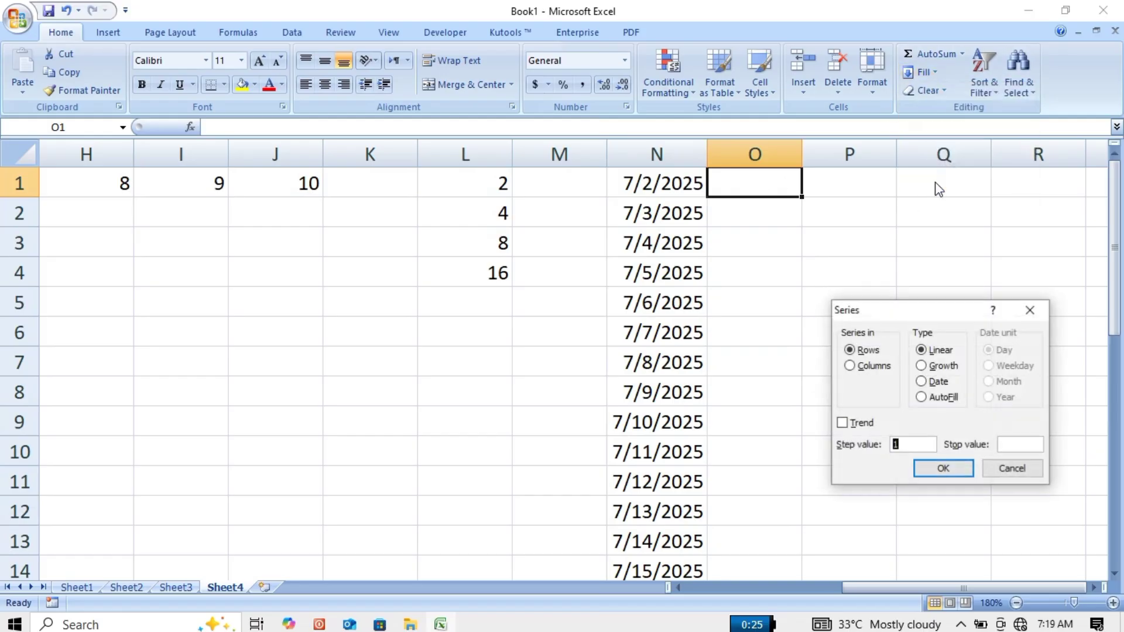
{"action": "left_click", "coordinate": [938, 382]}
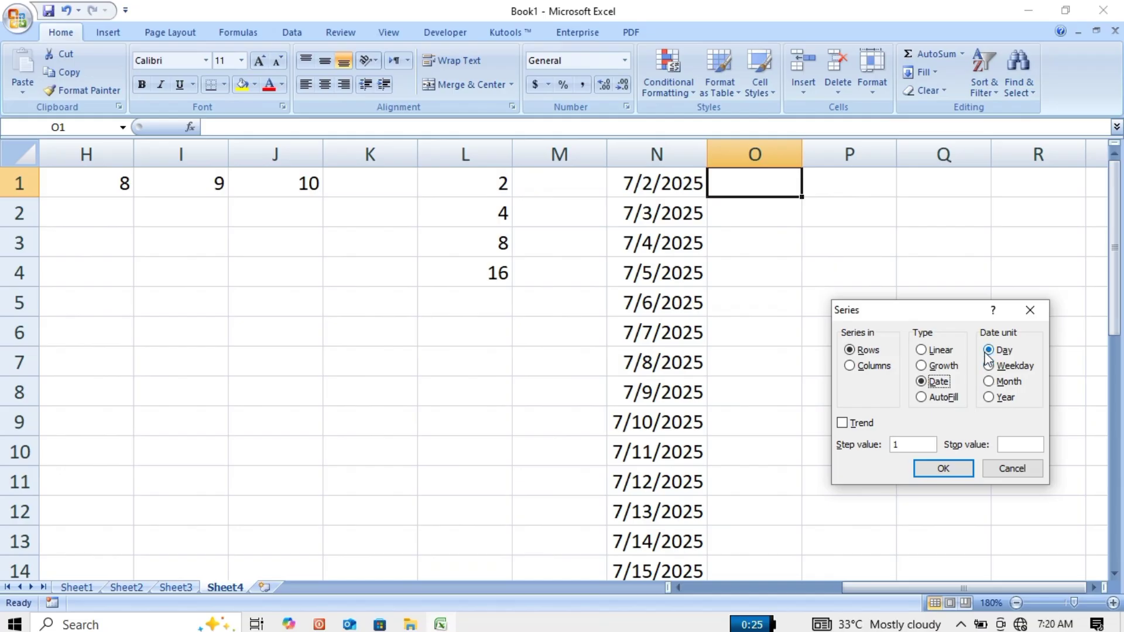
{"action": "left_click_drag", "start_coordinate": [959, 314], "coordinate": [368, 208]}
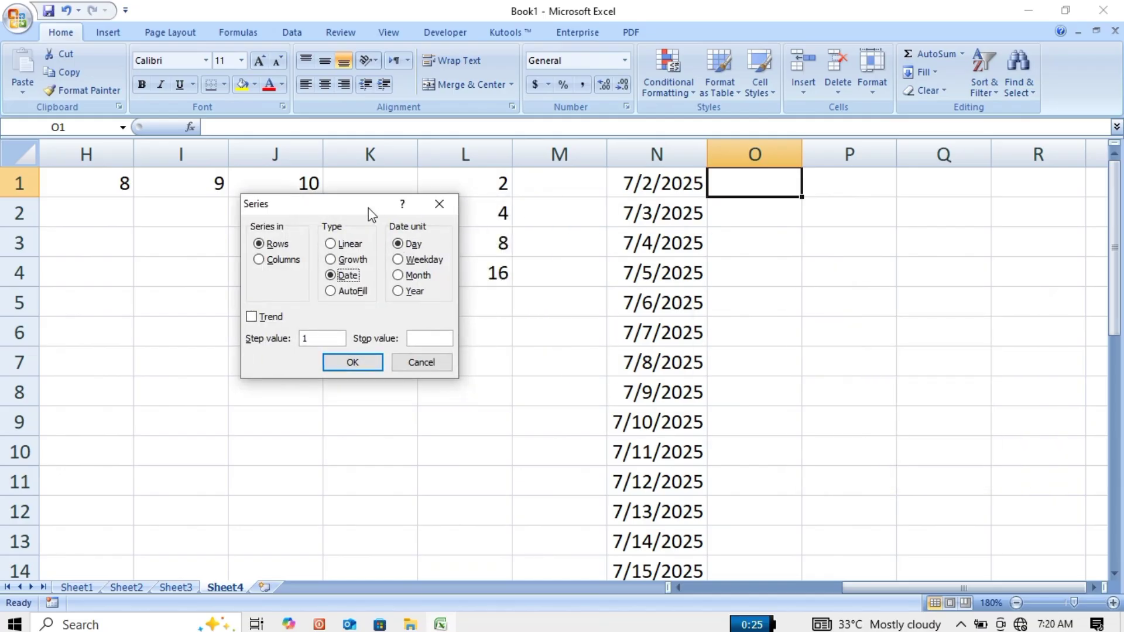
{"action": "left_click", "coordinate": [440, 205]}
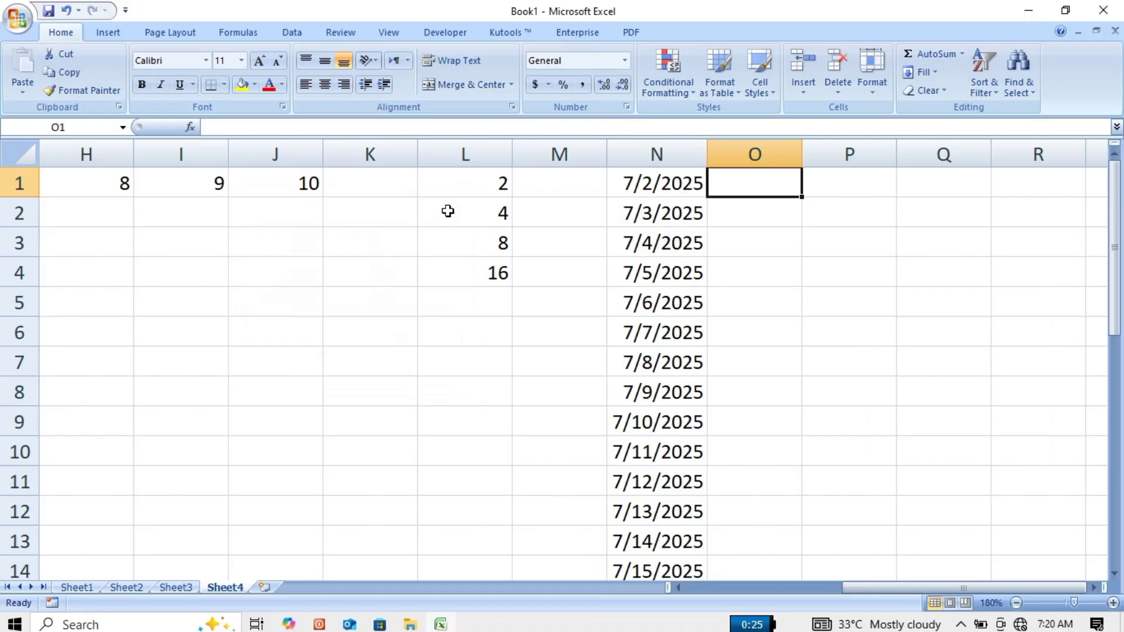
- Enter 7/2/2025 in cell O1 and reselect that cell
{"action": "type", "text": "7/2/2025"}
{"action": "left_click", "coordinate": [906, 242]}
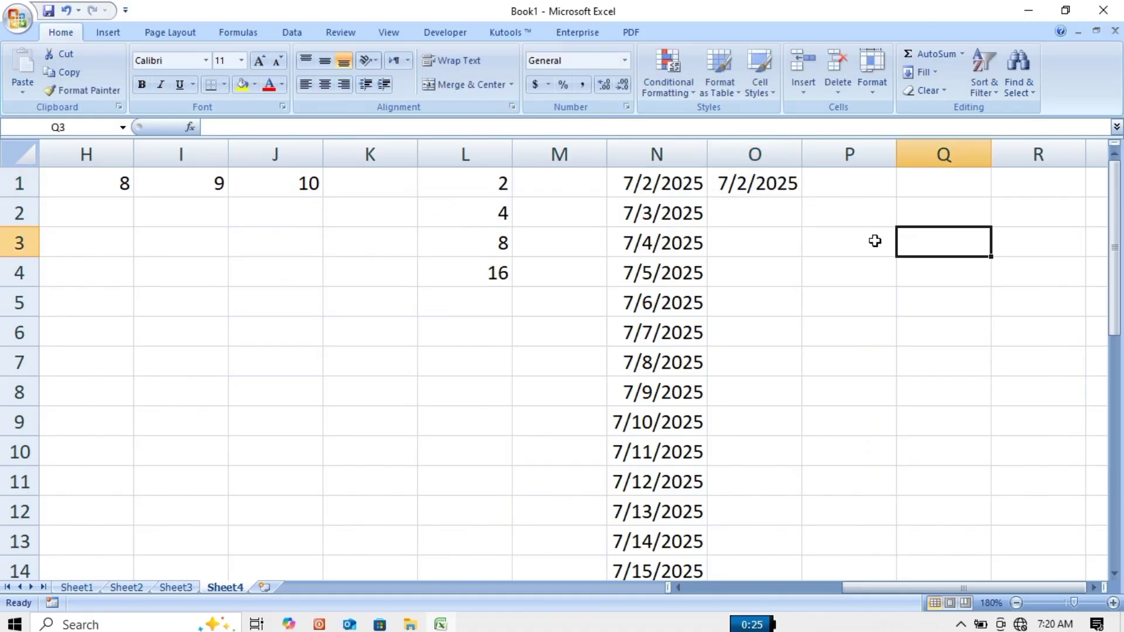
{"action": "left_click", "coordinate": [755, 178]}
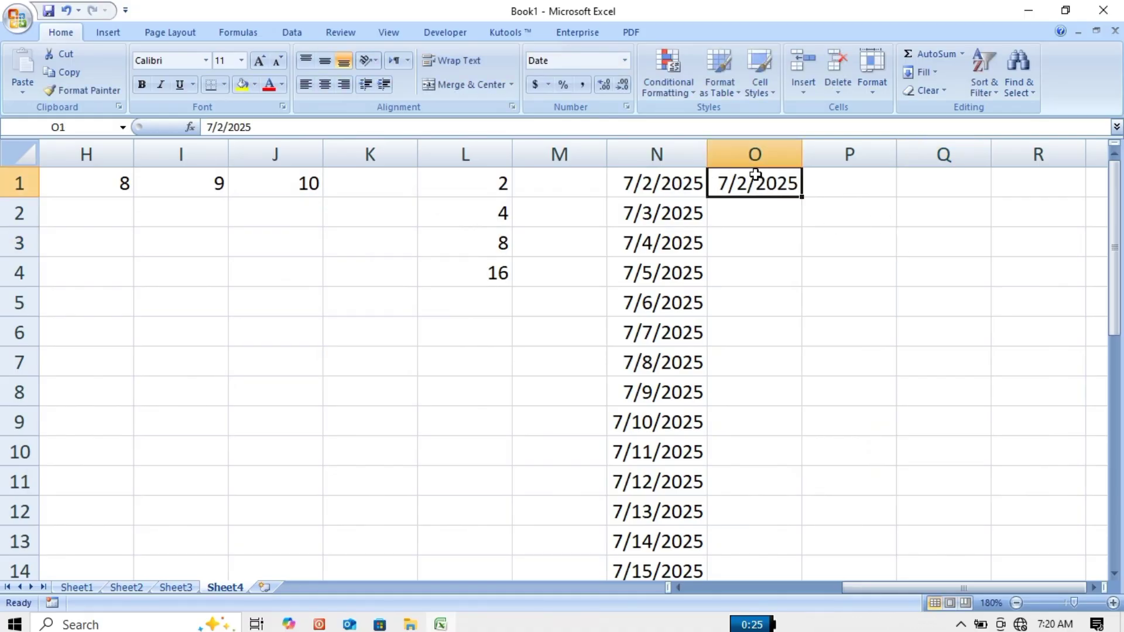
- Fill a weekday date series down the column from O1 with stop value 7/15/2025, and widen column O to fit the dates
{"action": "left_click", "coordinate": [935, 74]}
{"action": "left_click", "coordinate": [945, 185]}
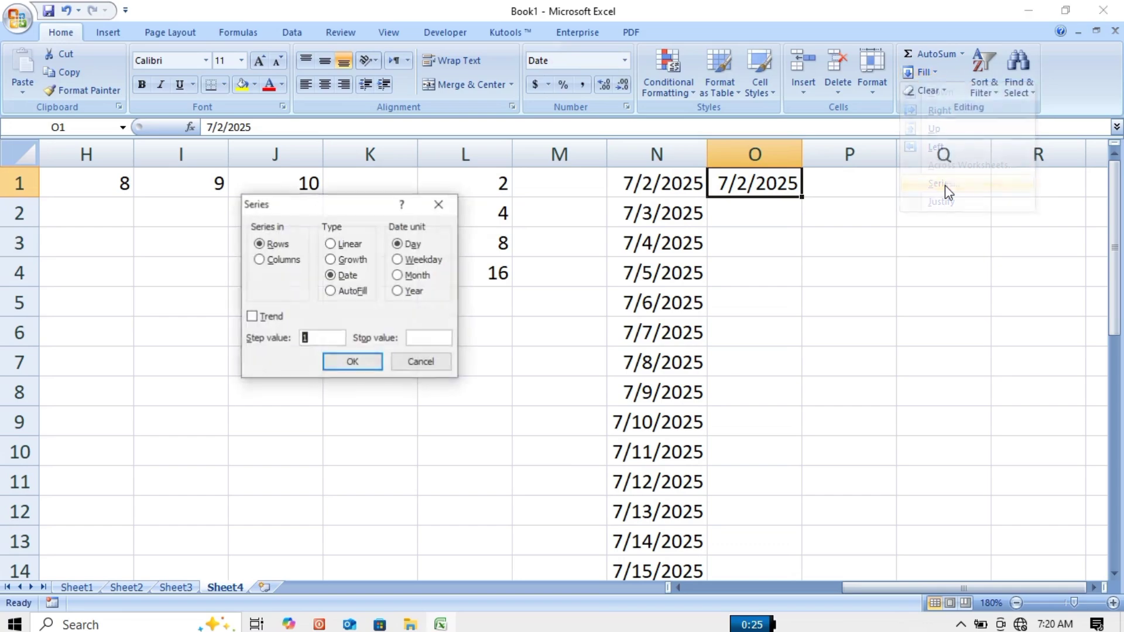
{"action": "left_click", "coordinate": [409, 261]}
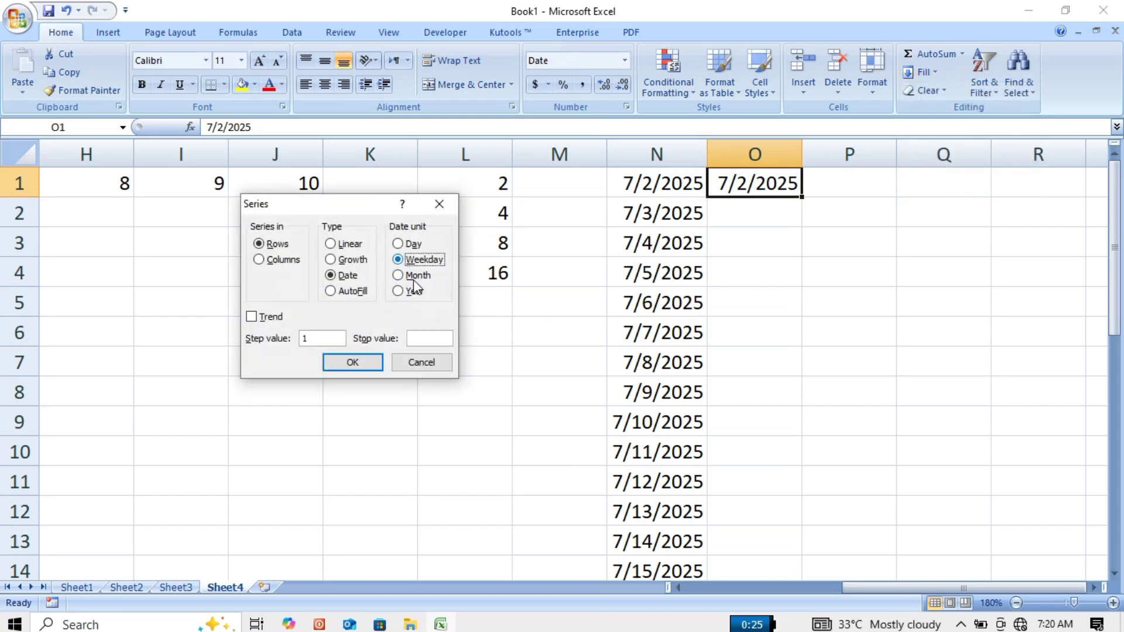
{"action": "left_click", "coordinate": [421, 343]}
{"action": "type", "text": "15"}
{"action": "key", "text": "BackSpace"}
{"action": "key", "text": "BackSpace"}
{"action": "type", "text": "7/35/2025"}
{"action": "left_click", "coordinate": [274, 264]}
{"action": "key", "text": "Return"}
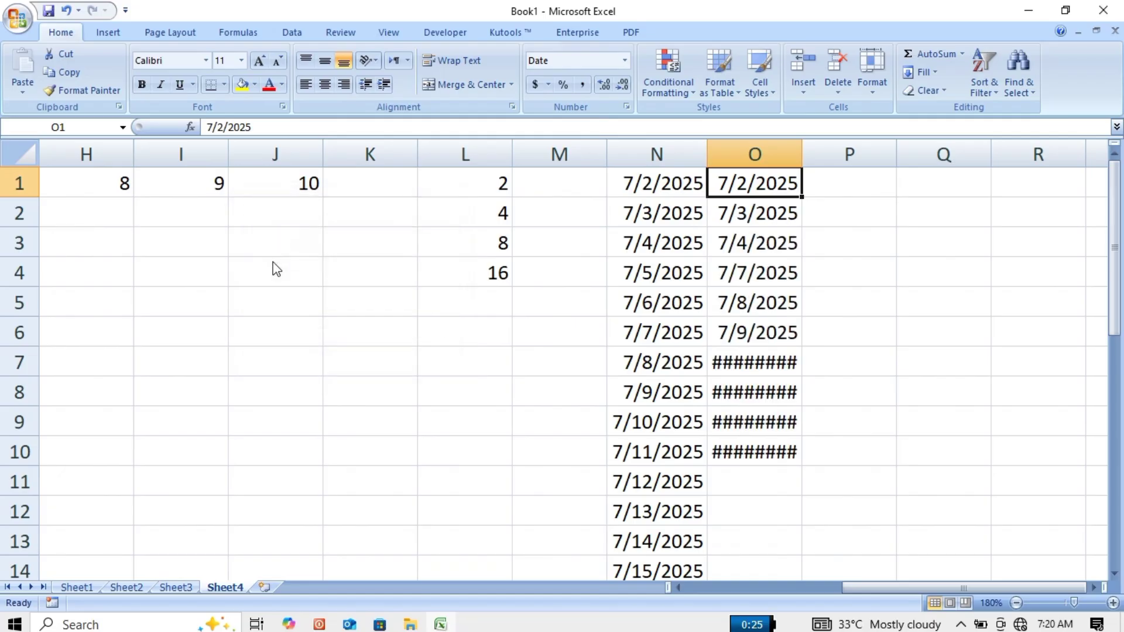
{"action": "left_click_drag", "start_coordinate": [804, 157], "coordinate": [809, 157]}
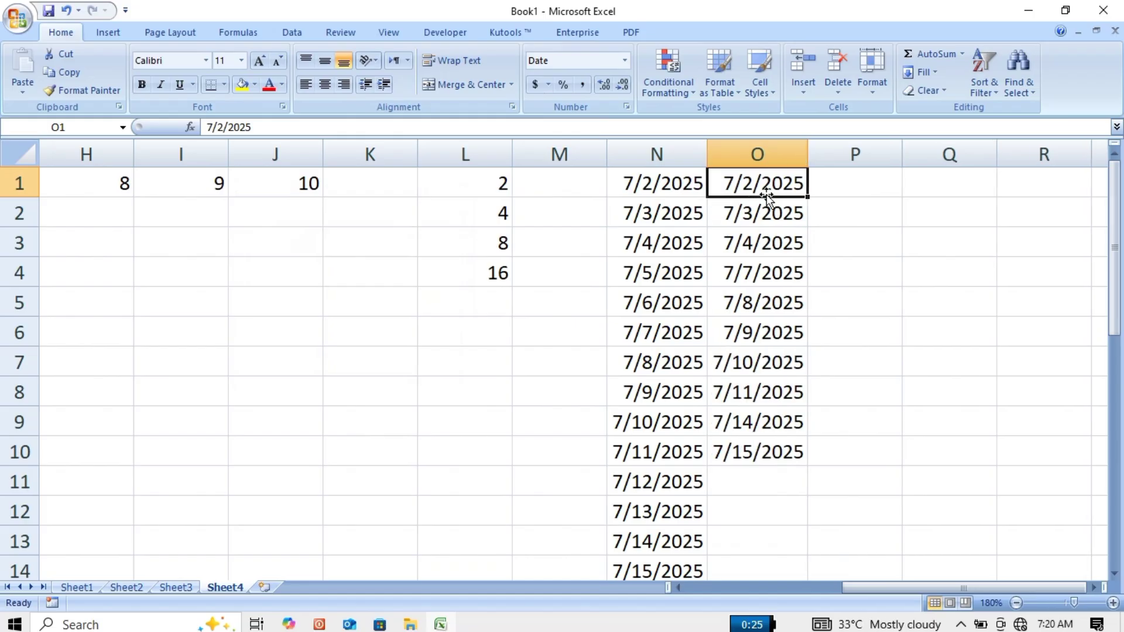
- Examine where the weekday series in column O skips the weekend dates
{"action": "key", "text": "Down"}
{"action": "key", "text": "Down"}
{"action": "key", "text": "Down"}
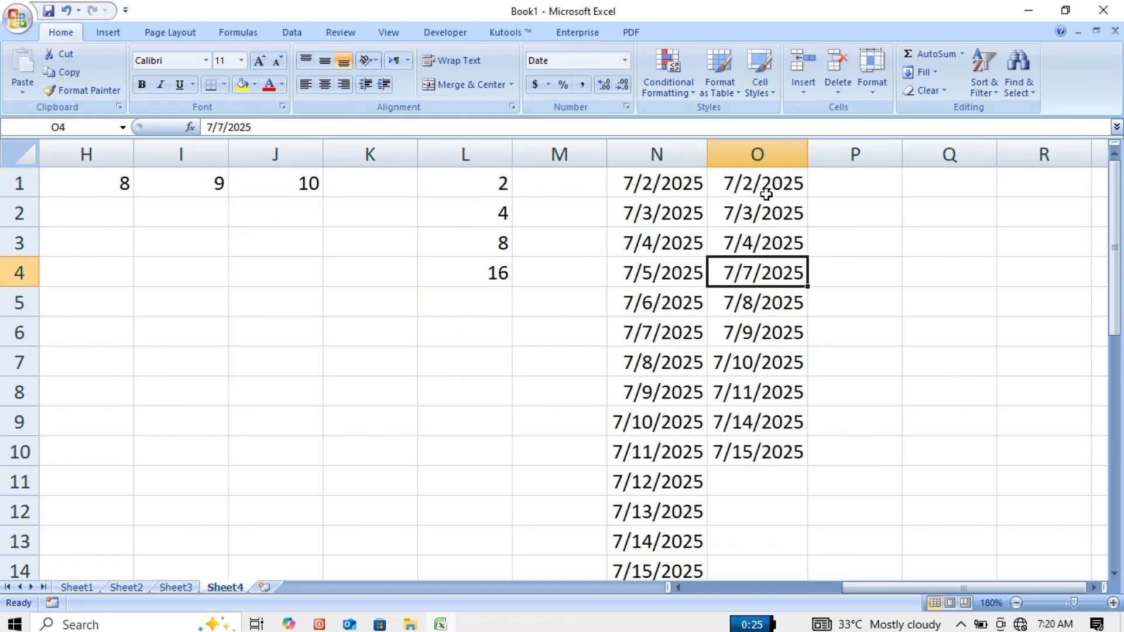
{"action": "key", "text": "Up"}
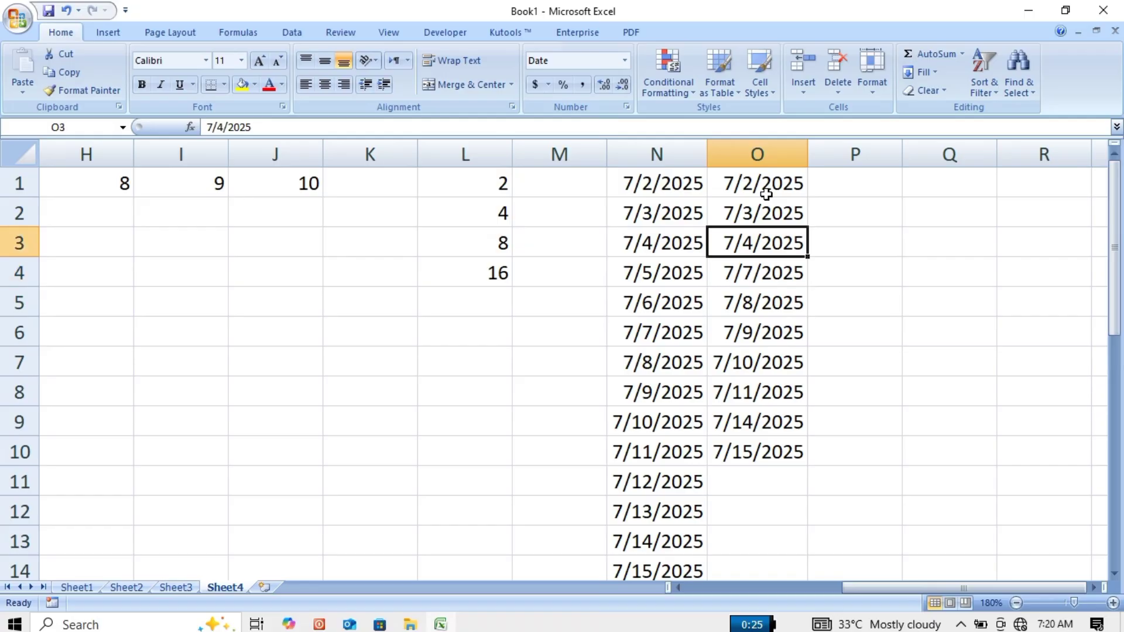
{"action": "key", "text": "Down"}
{"action": "key", "text": "Up"}
{"action": "key", "text": "Down"}
{"action": "key", "text": "Up"}
{"action": "key", "text": "Down"}
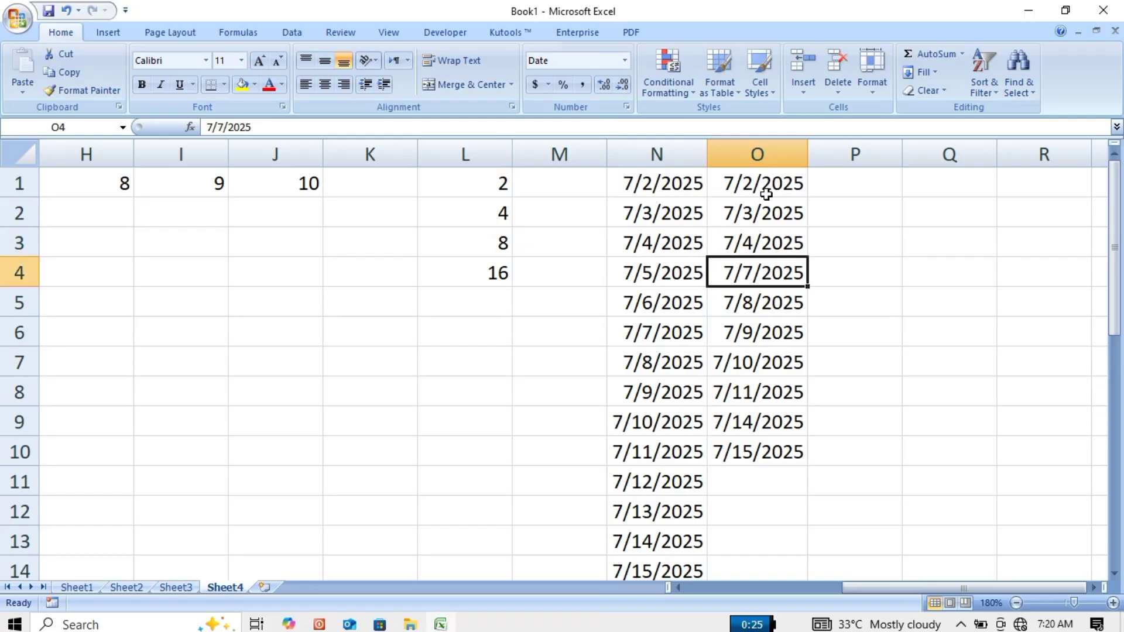
{"action": "key", "text": "Down"}
{"action": "key", "text": "Down"}
{"action": "key", "text": "Down"}
{"action": "key", "text": "Down"}
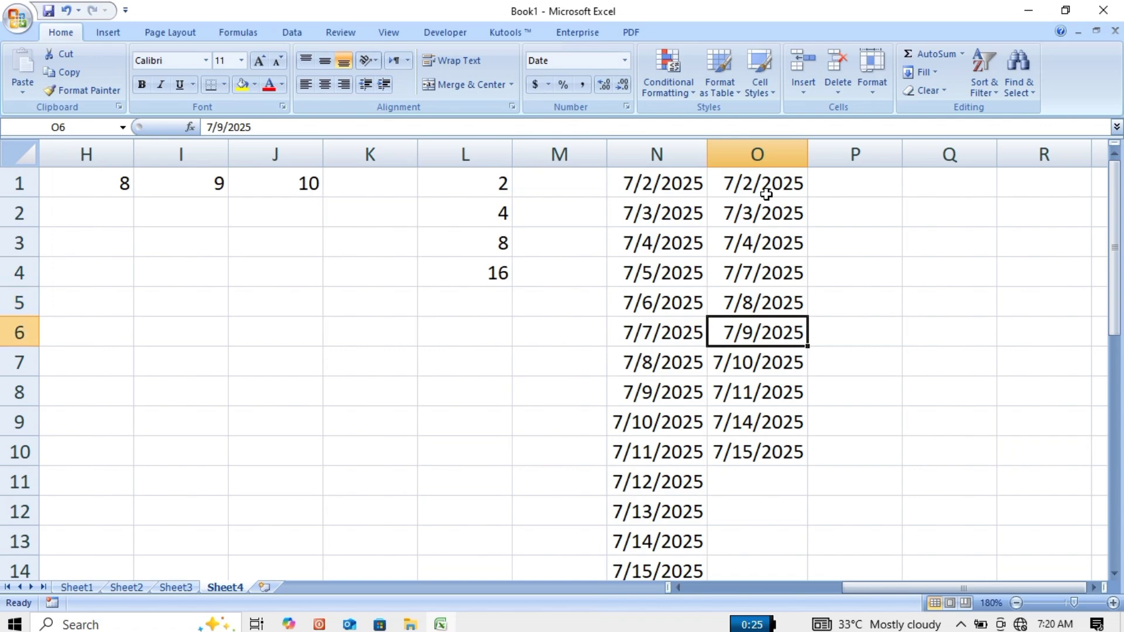
{"action": "key", "text": "Down"}
{"action": "key", "text": "Up"}
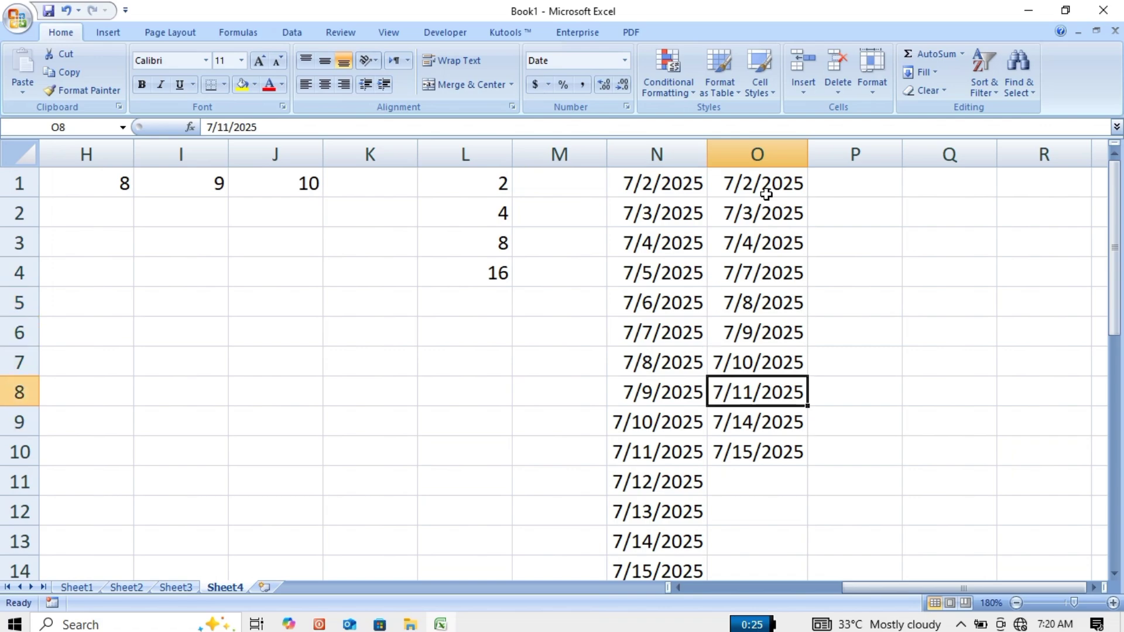
{"action": "key", "text": "Down"}
{"action": "key", "text": "Up"}
{"action": "key", "text": "Down"}
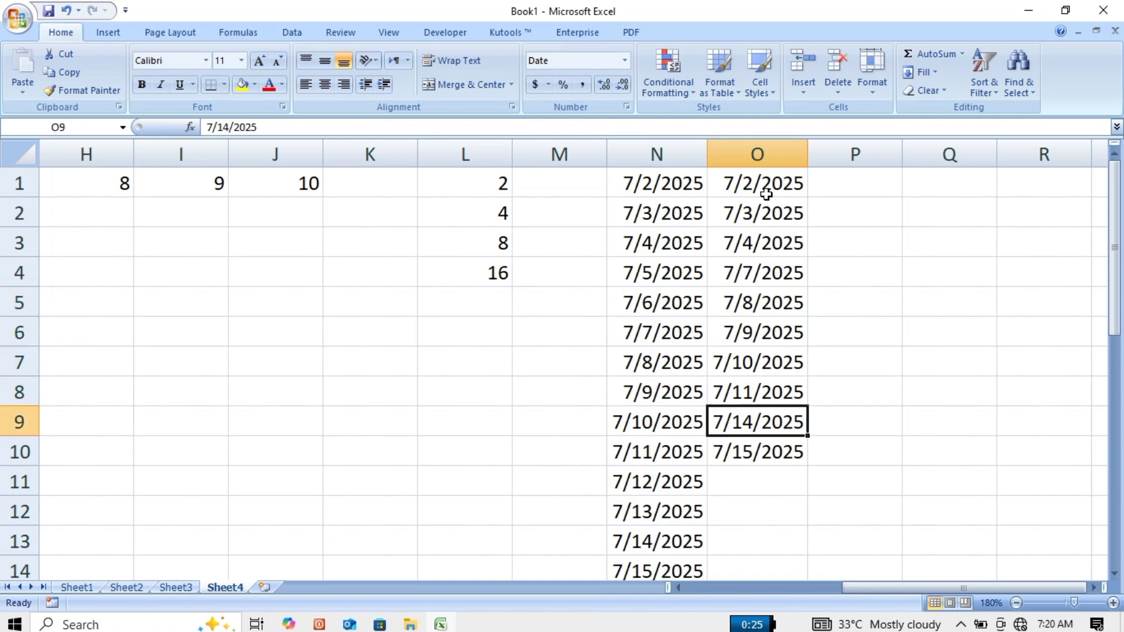
{"action": "key", "text": "Up"}
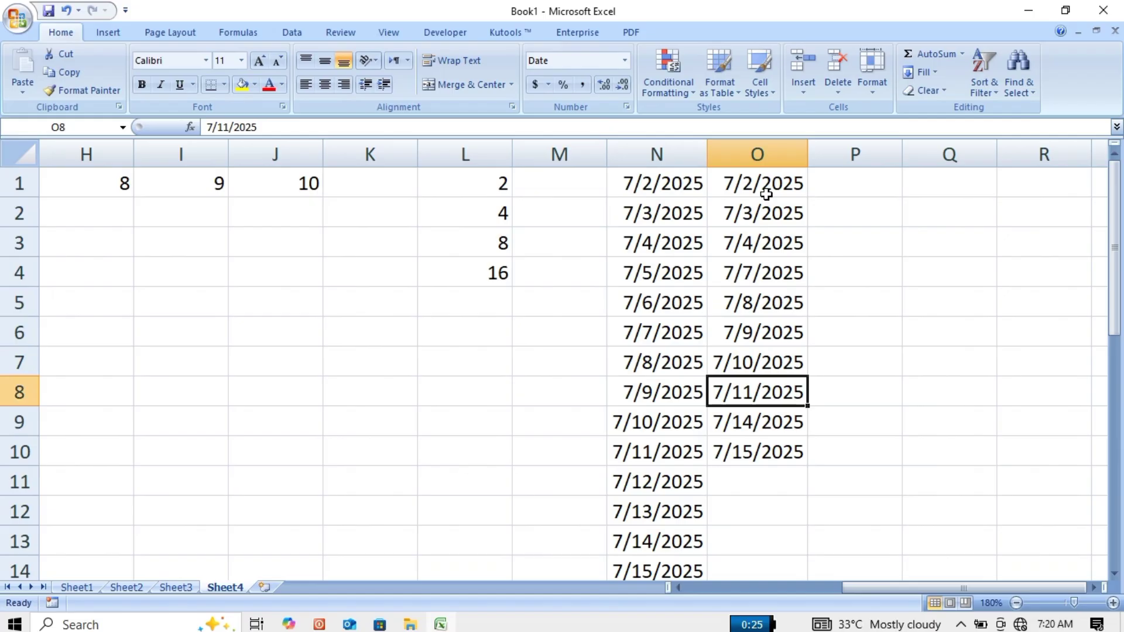
- Enter the date 7/2/2025 in cell P1 and reselect that cell
{"action": "key", "text": "Down"}
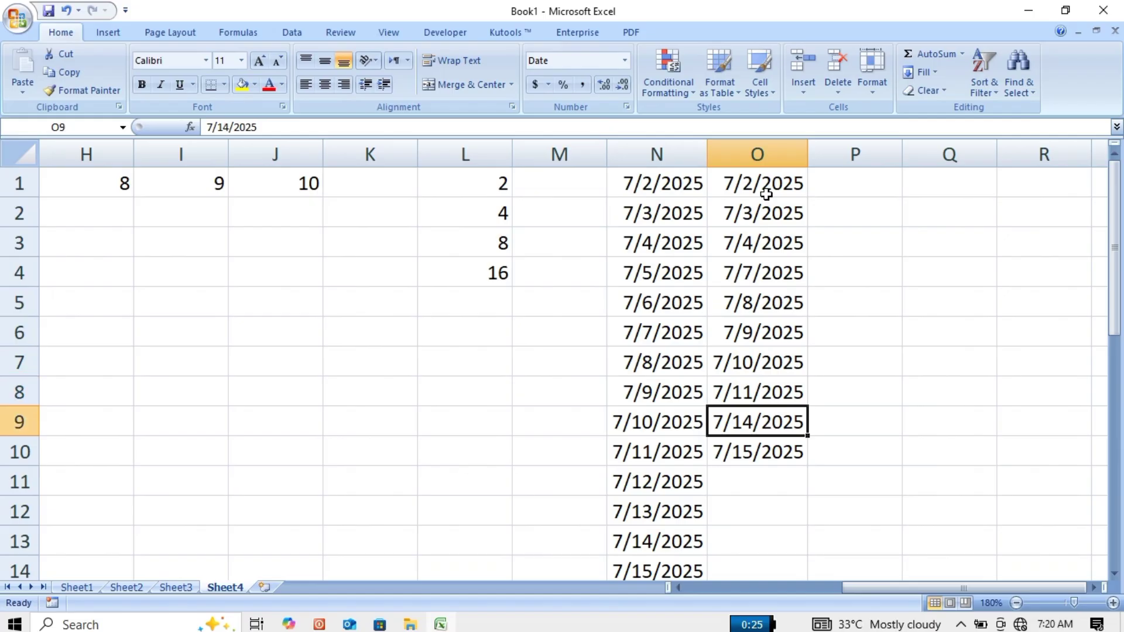
{"action": "left_click", "coordinate": [887, 187]}
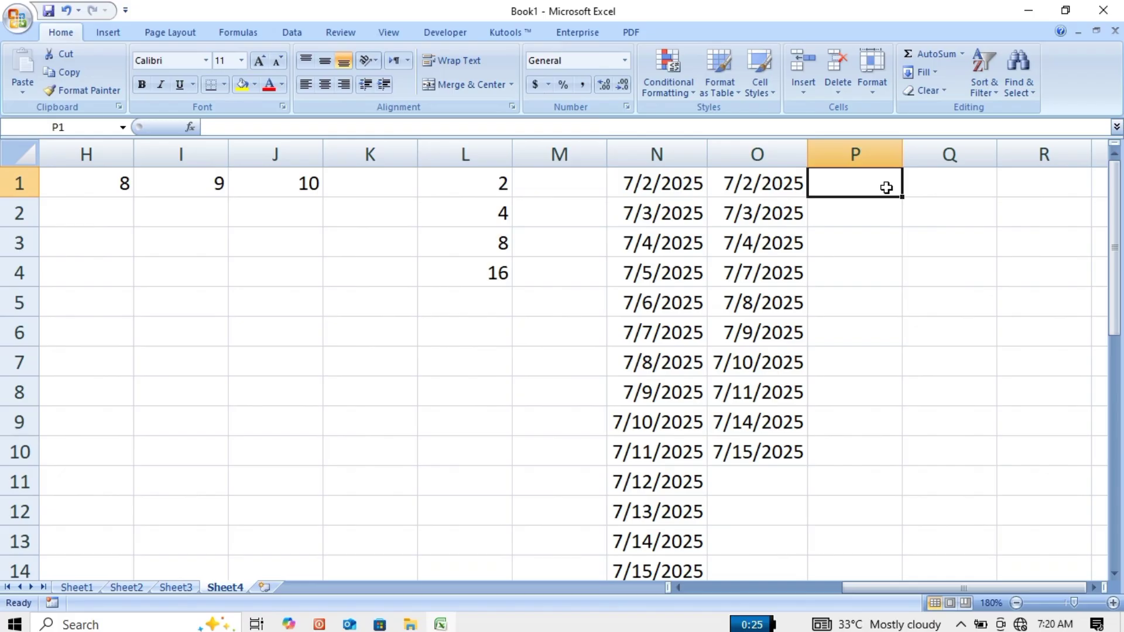
{"action": "key", "text": "ctrl+semicolon"}
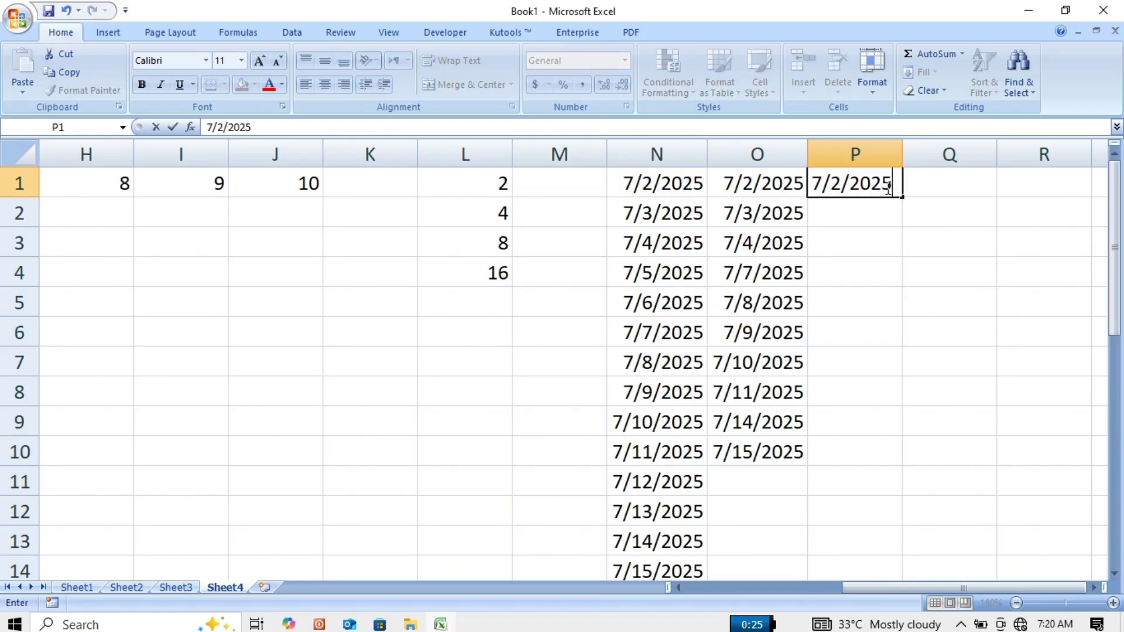
{"action": "key", "text": "Return"}
{"action": "key", "text": "Up"}
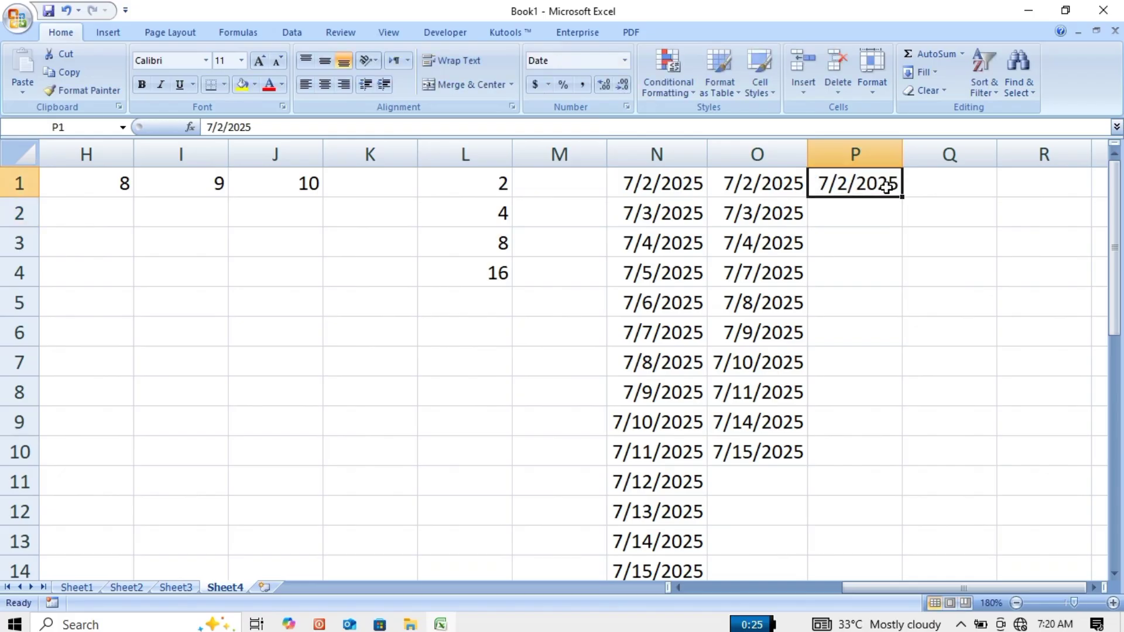
- Fill a monthly date series across the row from P1 with step value 1 and stop value 12/2/2025
{"action": "left_click", "coordinate": [923, 73]}
{"action": "left_click", "coordinate": [952, 187]}
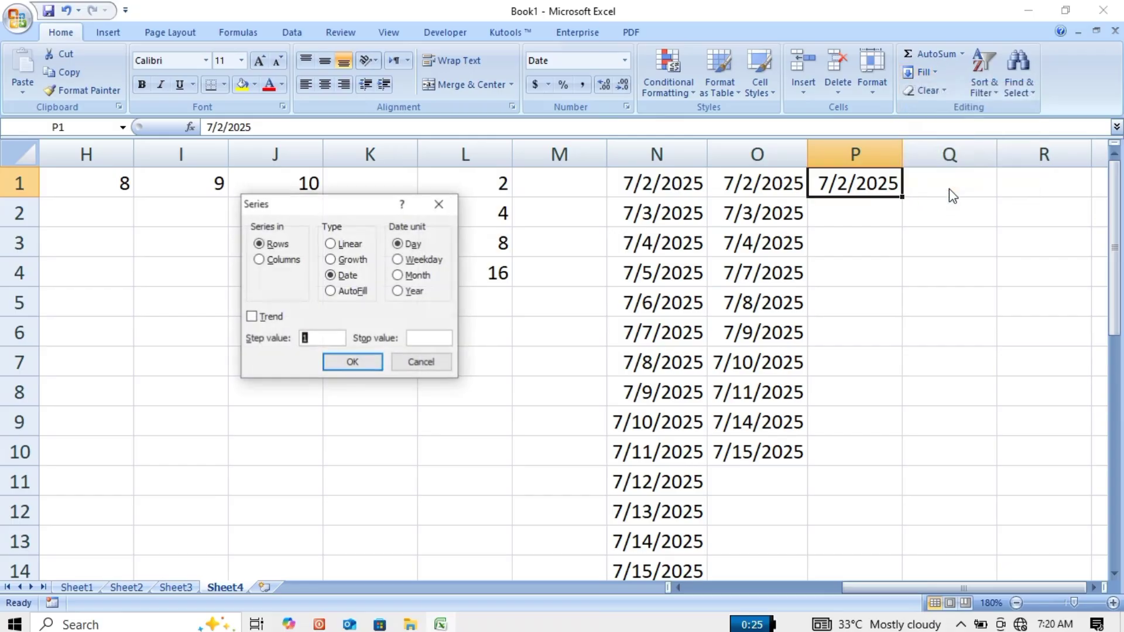
{"action": "left_click", "coordinate": [423, 276]}
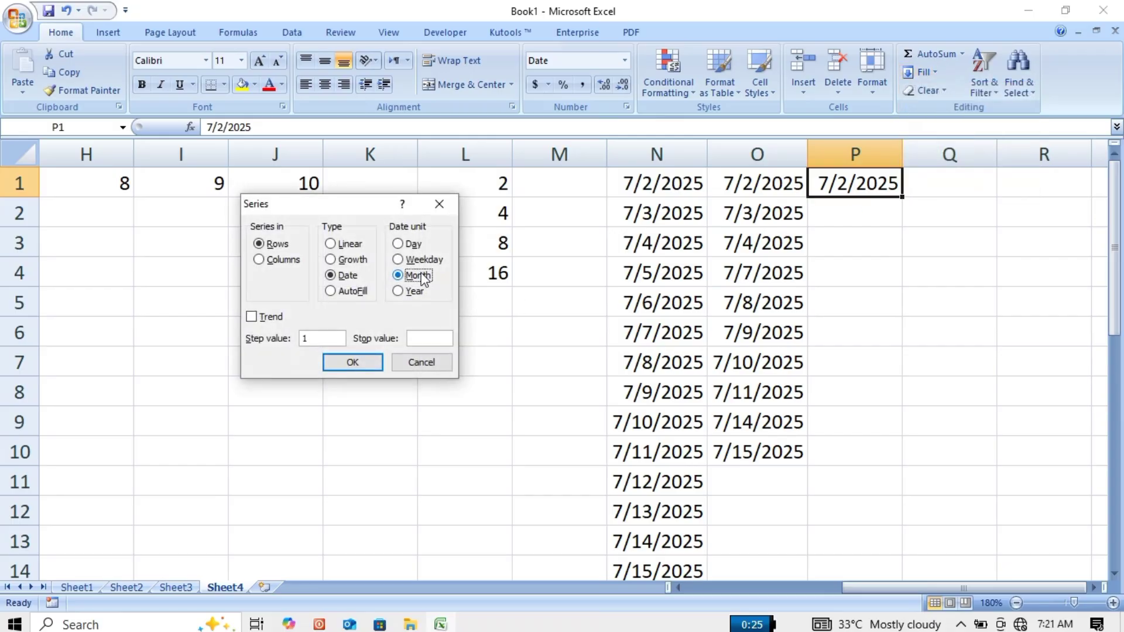
{"action": "left_click", "coordinate": [434, 338]}
{"action": "type", "text": "12/"}
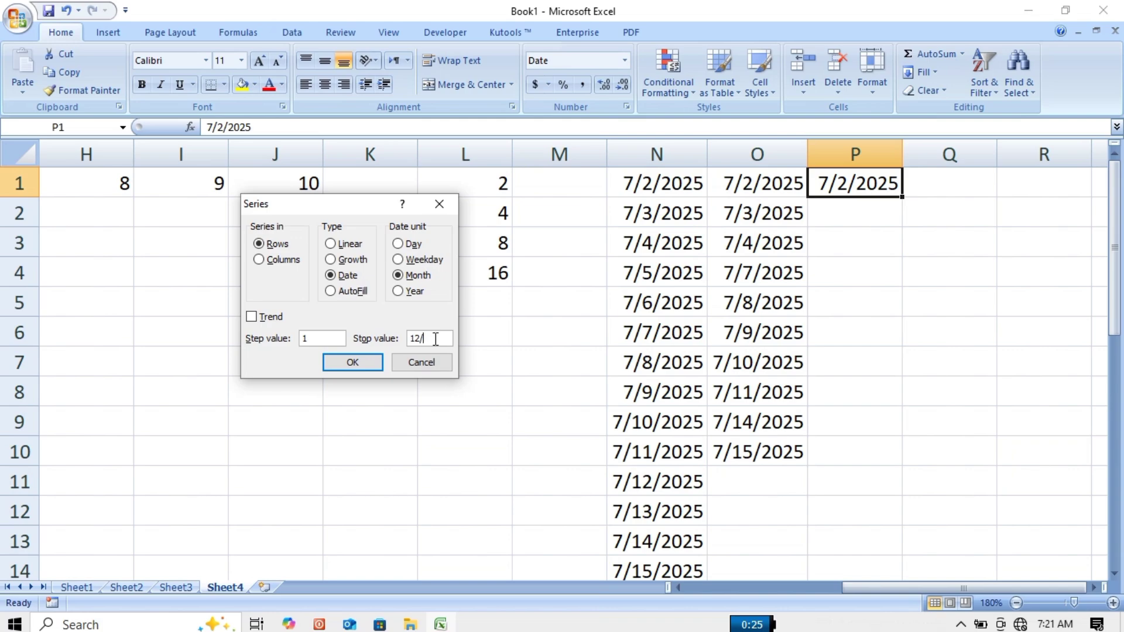
{"action": "type", "text": "2/2025"}
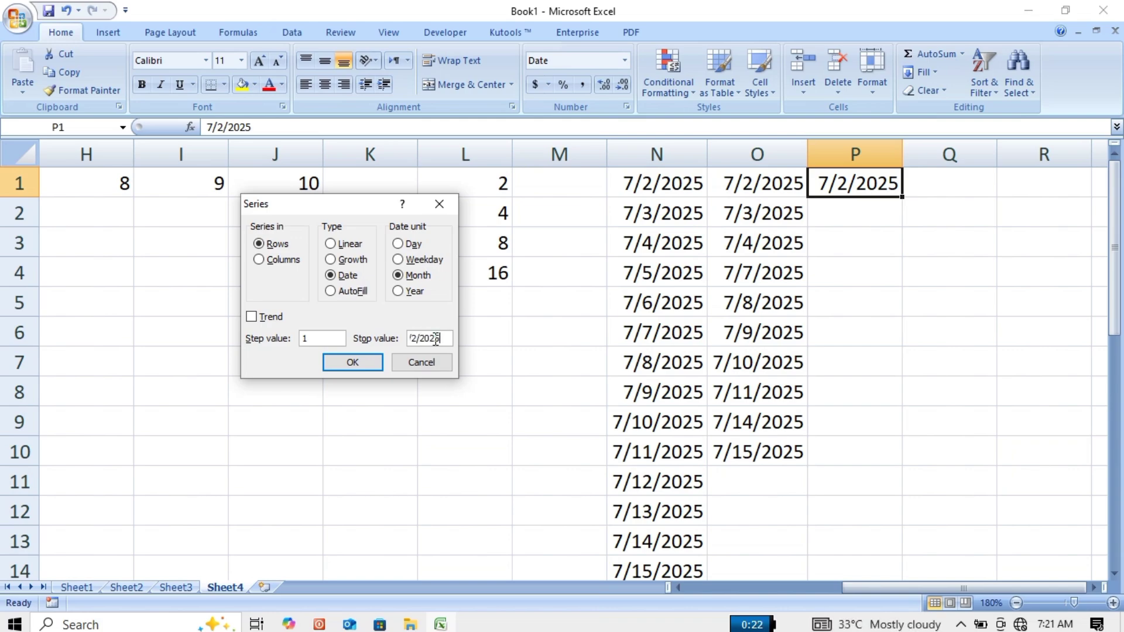
{"action": "key", "text": "Return"}
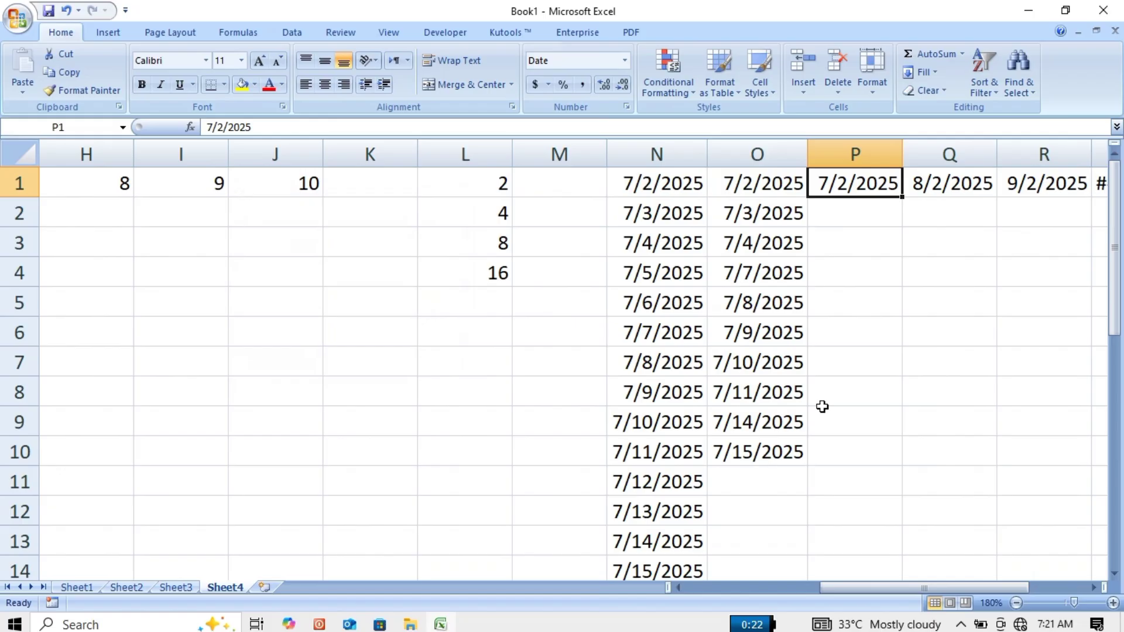
- Auto-fit the width of all the sheet's columns so the monthly dates in row 1 fit
{"action": "left_click", "coordinate": [924, 298]}
{"action": "key", "text": "Right"}
{"action": "key", "text": "Right"}
{"action": "key", "text": "Right"}
{"action": "key", "text": "Right"}
{"action": "key", "text": "Right"}
{"action": "key", "text": "Right"}
{"action": "key", "text": "Right"}
{"action": "key", "text": "Right"}
{"action": "key", "text": "Right"}
{"action": "key", "text": "Right"}
{"action": "key", "text": "Right"}
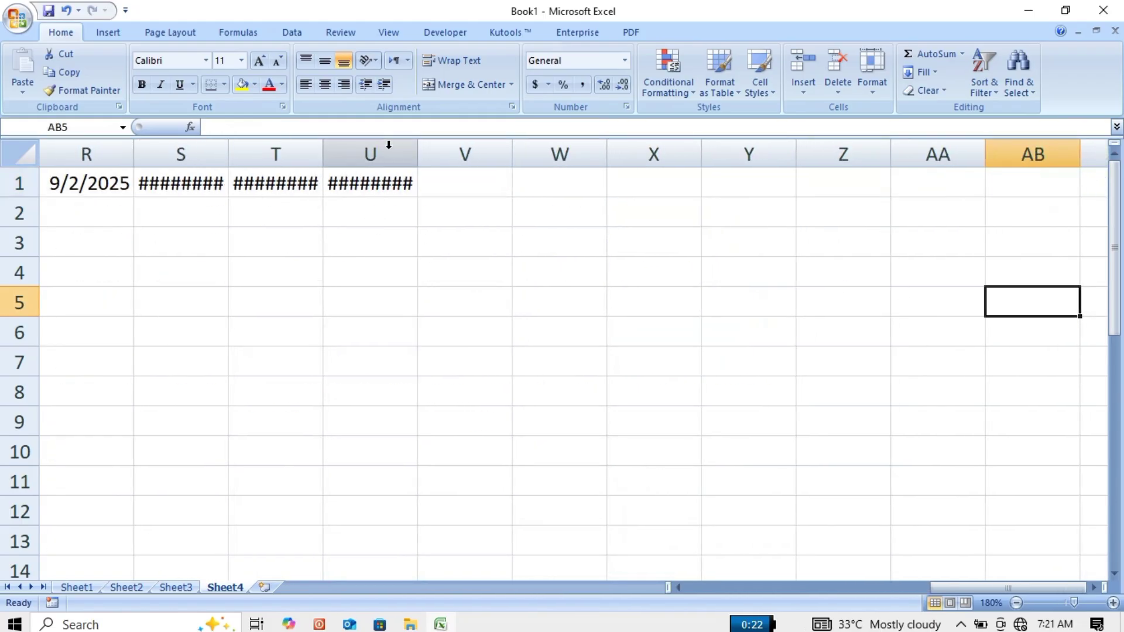
{"action": "left_click", "coordinate": [17, 151]}
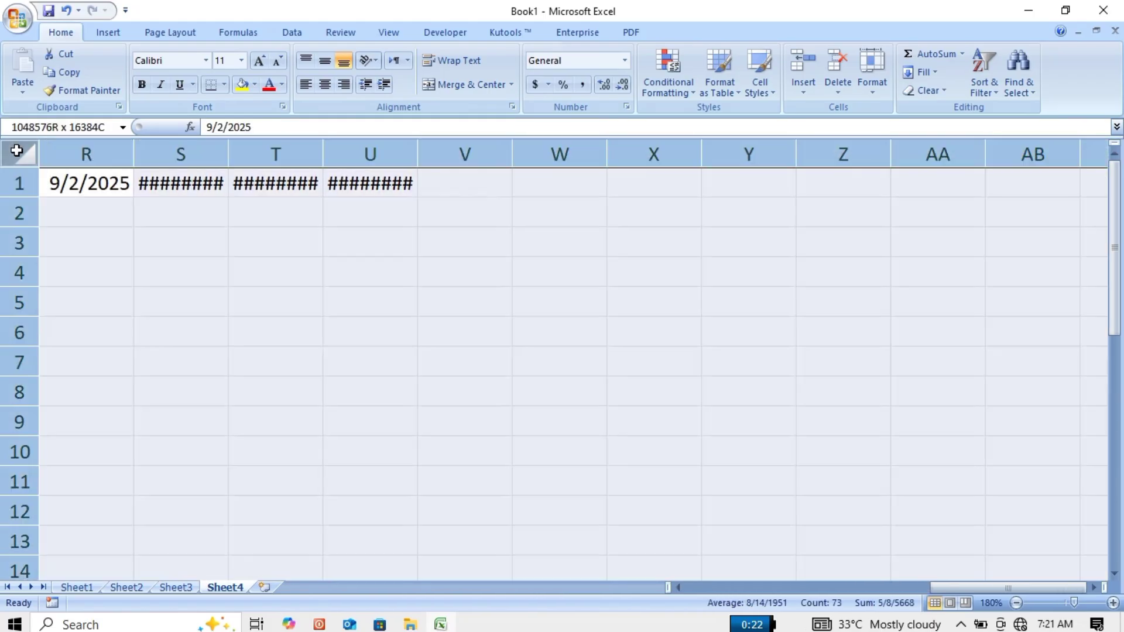
{"action": "double_click", "coordinate": [323, 154]}
{"action": "left_click", "coordinate": [375, 294]}
- Examine the monthly date series in row 1 from P1 through U1, ending on the empty cell V1
{"action": "key", "text": "Left"}
{"action": "key", "text": "Left"}
{"action": "key", "text": "Left"}
{"action": "key", "text": "Left"}
{"action": "key", "text": "Left"}
{"action": "key", "text": "Left"}
{"action": "key", "text": "Left"}
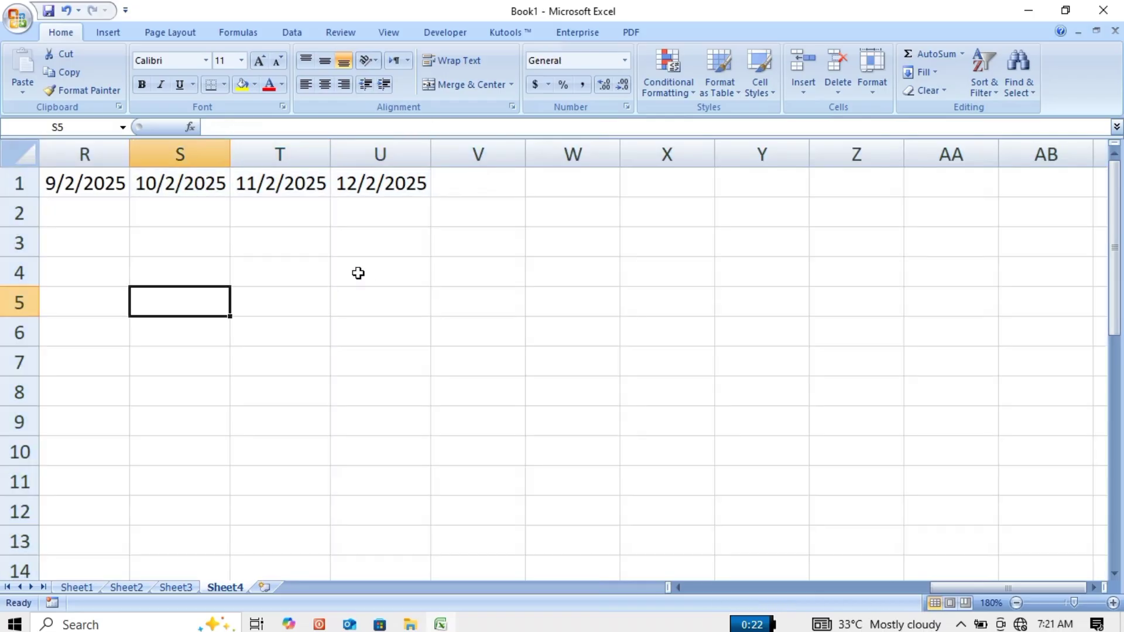
{"action": "left_click", "coordinate": [267, 182]}
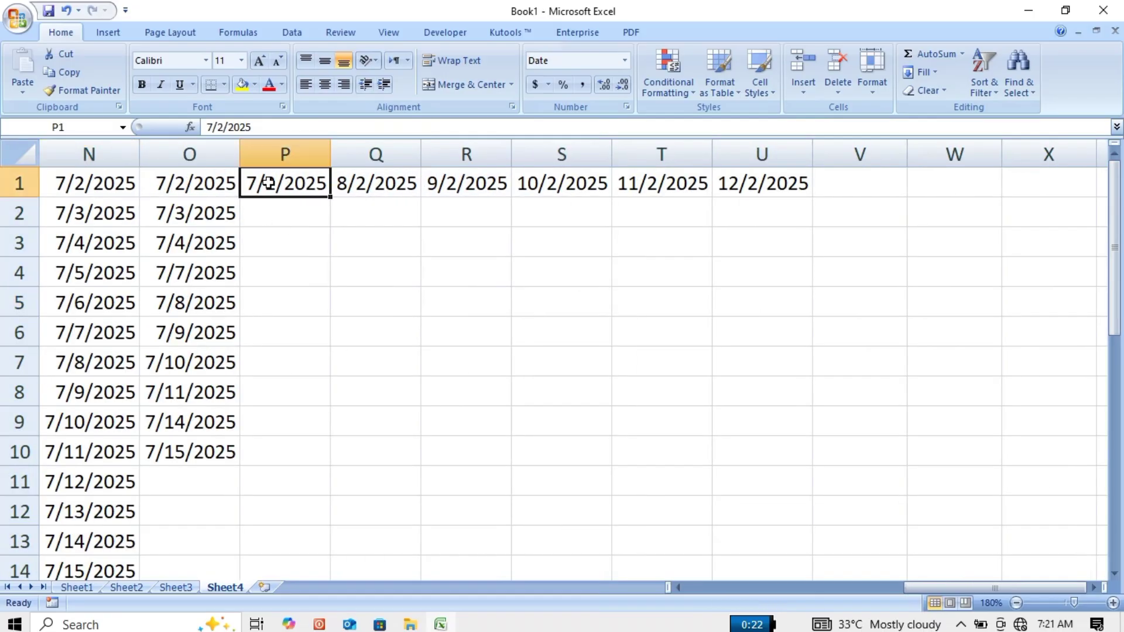
{"action": "key", "text": "Right"}
{"action": "key", "text": "Right"}
{"action": "key", "text": "Right"}
{"action": "key", "text": "Right"}
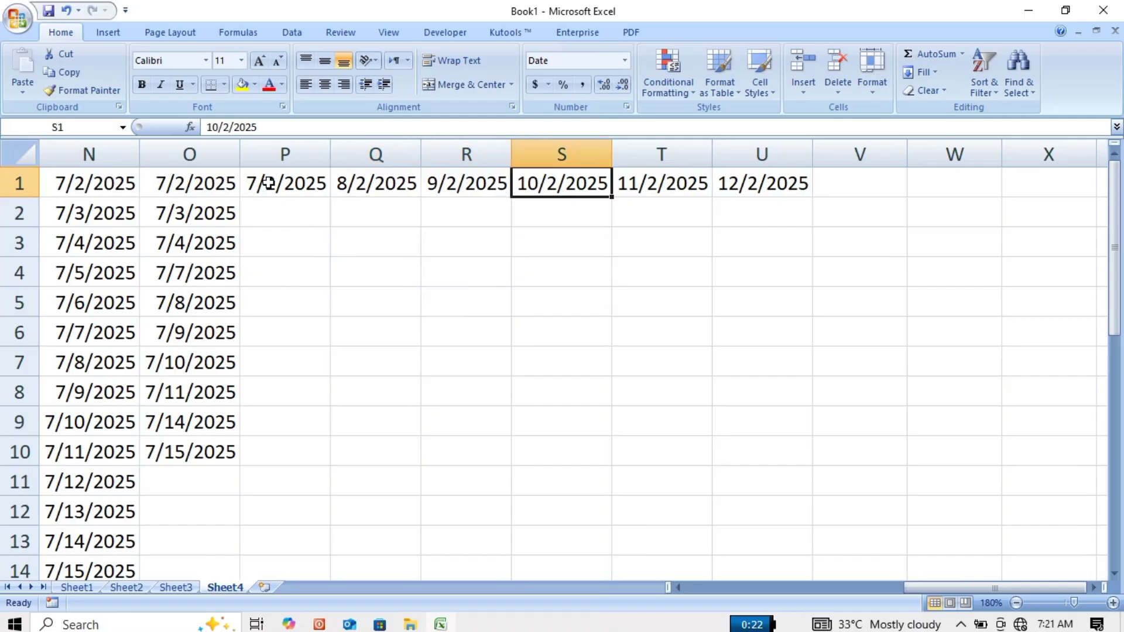
{"action": "key", "text": "Right"}
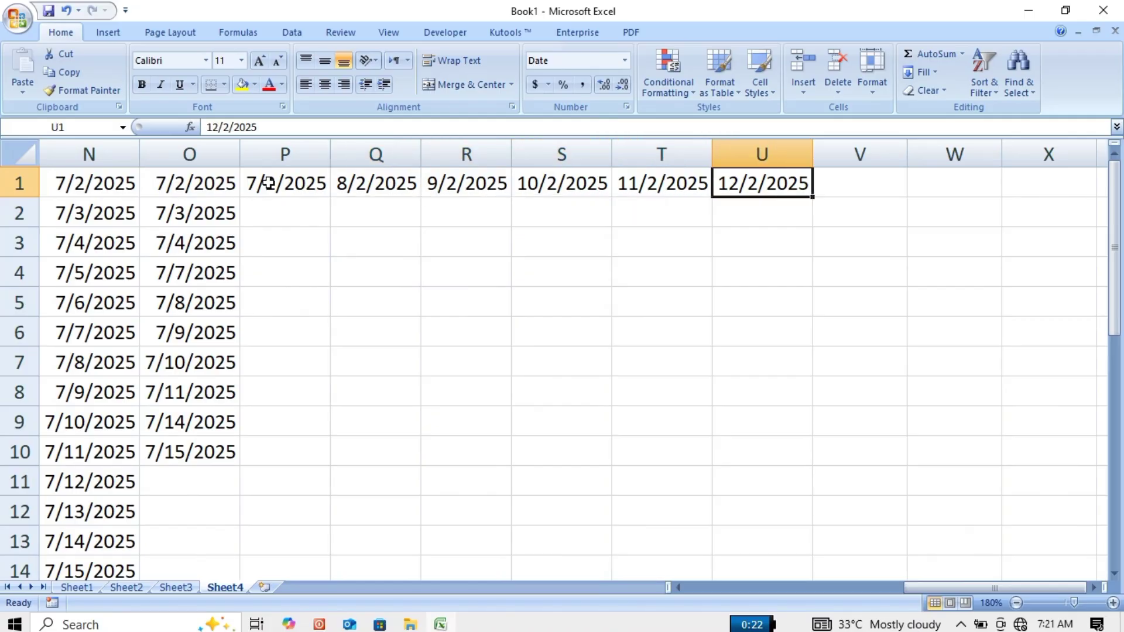
{"action": "key", "text": "Right"}
{"action": "key", "text": "Right"}
{"action": "key", "text": "Right"}
{"action": "key", "text": "Left"}
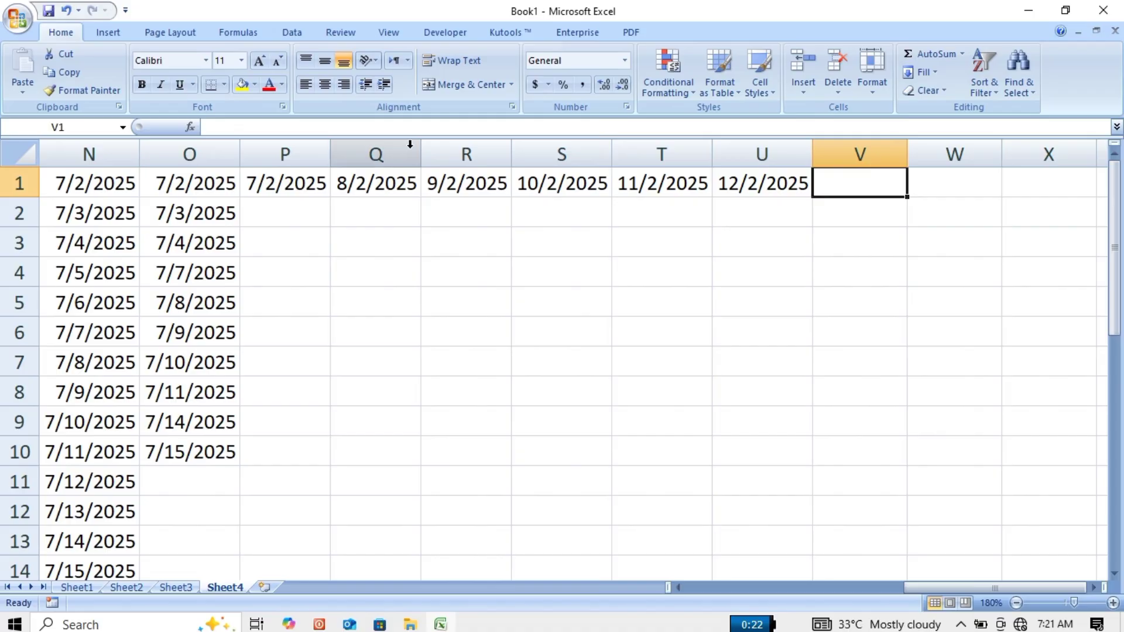
{"action": "left_click", "coordinate": [935, 72]}
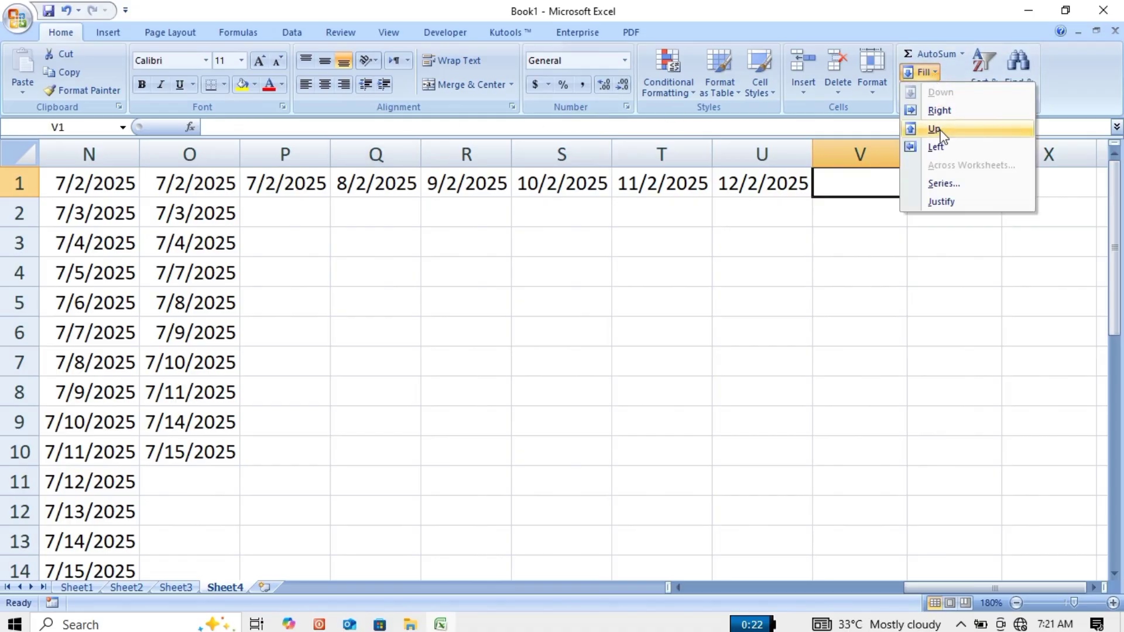
{"action": "left_click", "coordinate": [945, 185]}
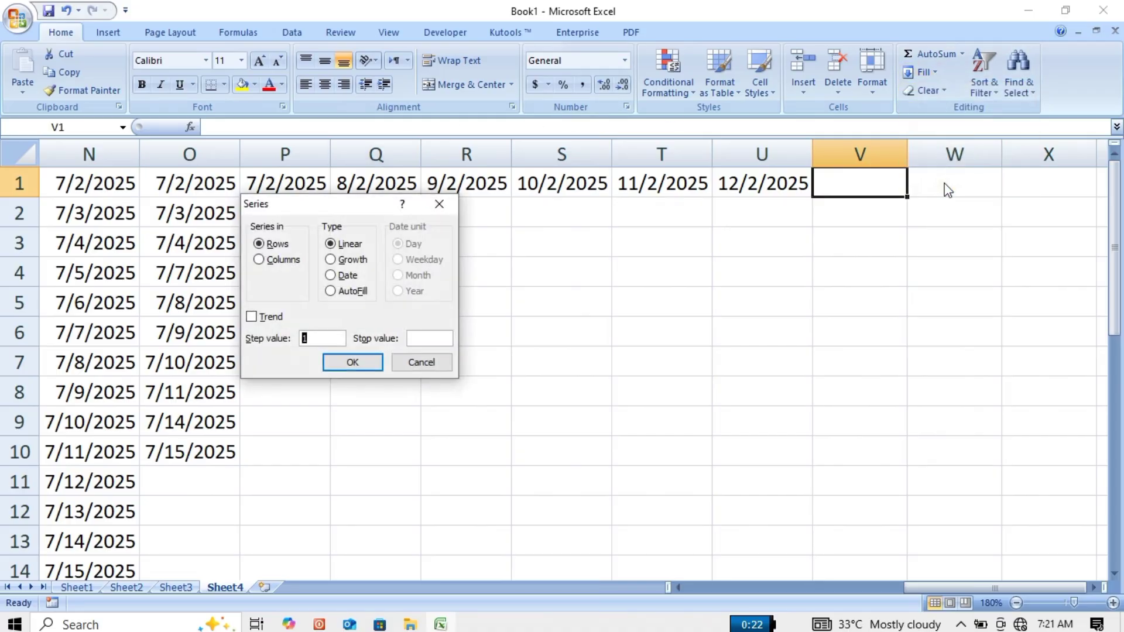
{"action": "left_click", "coordinate": [338, 279]}
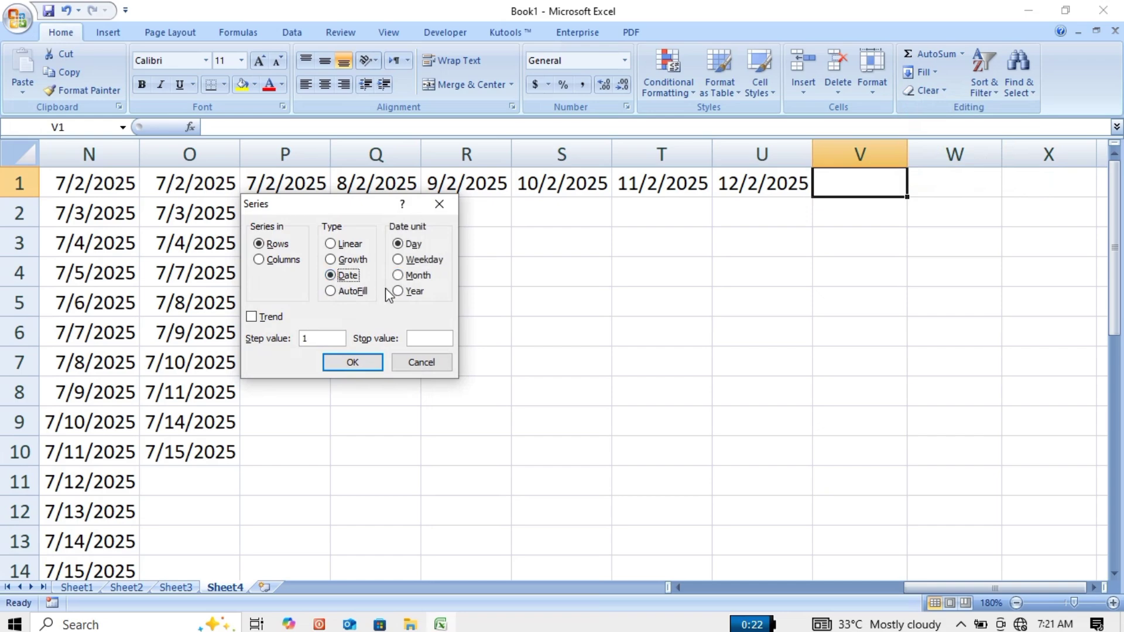
{"action": "left_click", "coordinate": [421, 362]}
- Enter the date 7/2/2025 in cell V1 and reselect that cell
{"action": "key", "text": "ctrl+semicolon"}
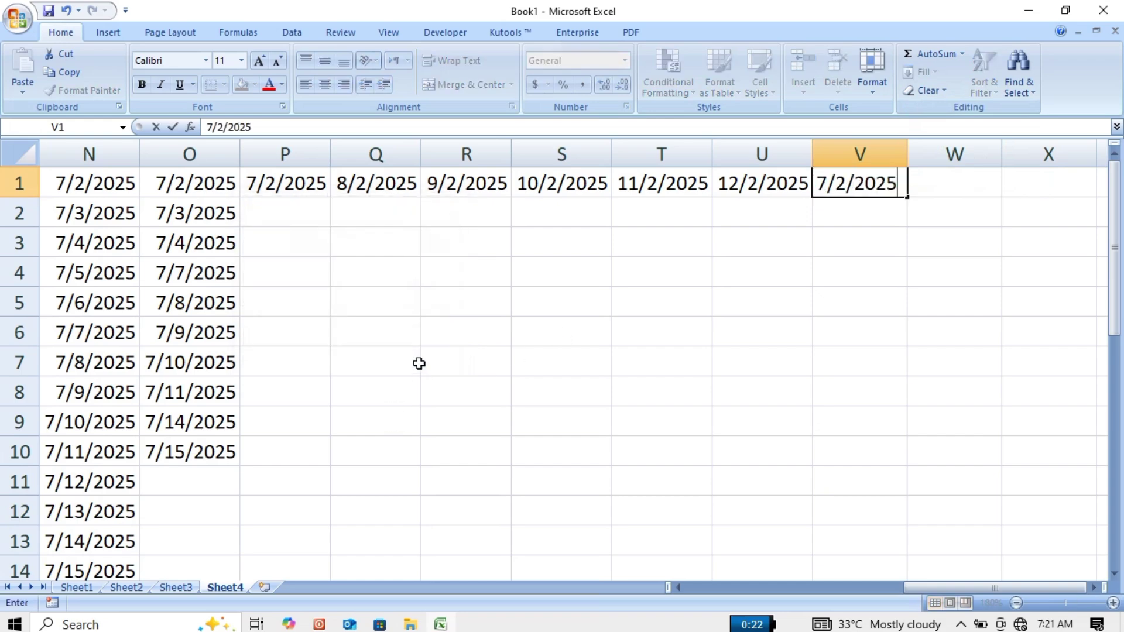
{"action": "key", "text": "Return"}
{"action": "key", "text": "Up"}
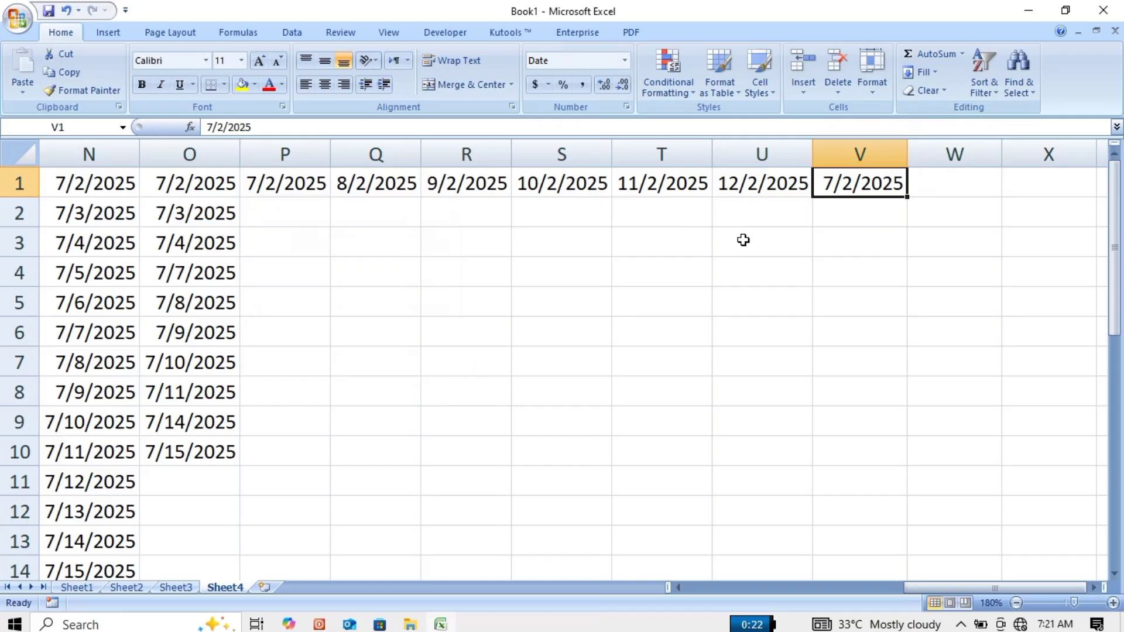
- Fill a yearly date series down the column from V1 with step value 1 and stop value 7/2/2030, and select its last date
{"action": "left_click", "coordinate": [923, 72]}
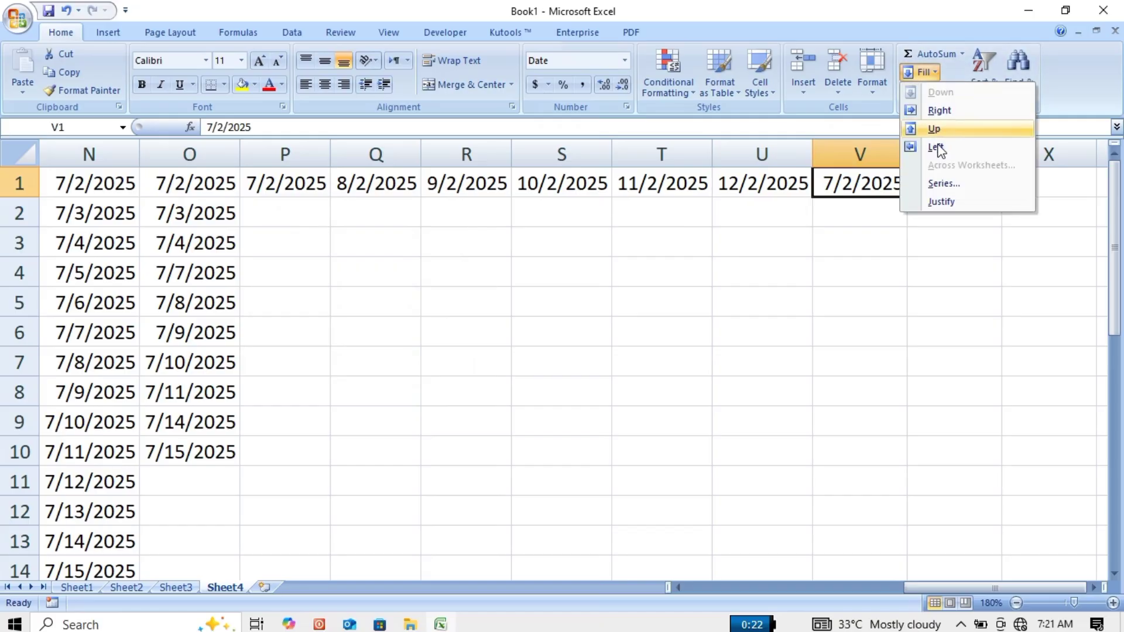
{"action": "left_click", "coordinate": [944, 187]}
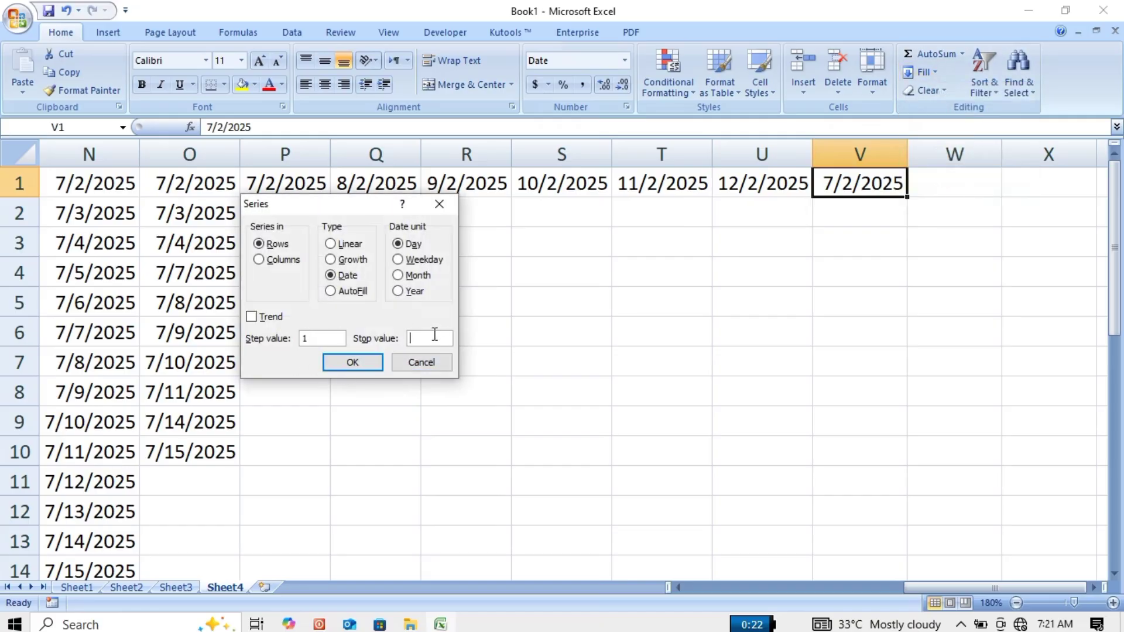
{"action": "left_click", "coordinate": [403, 292]}
{"action": "left_click", "coordinate": [277, 260]}
{"action": "left_click", "coordinate": [430, 340]}
{"action": "type", "text": "030"}
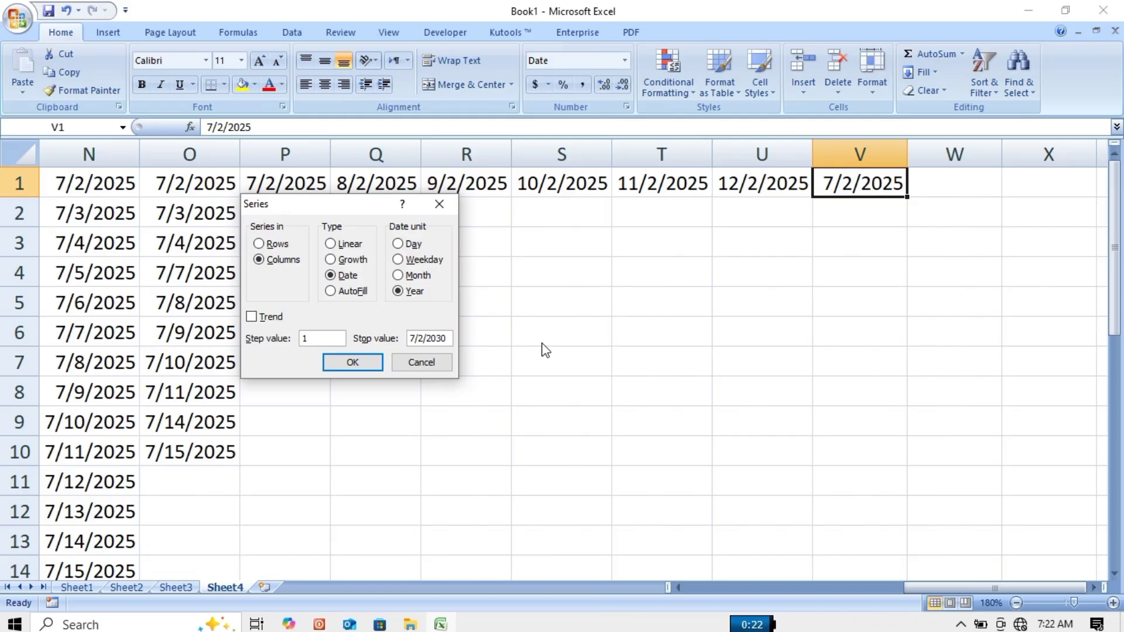
{"action": "left_click", "coordinate": [355, 363]}
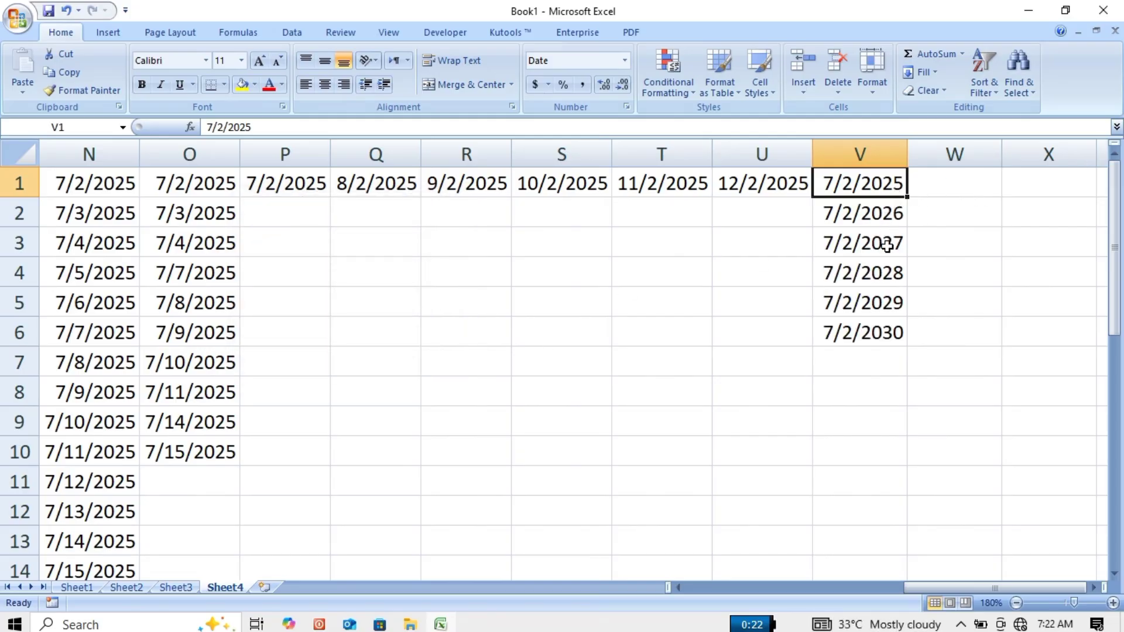
{"action": "left_click", "coordinate": [886, 336]}
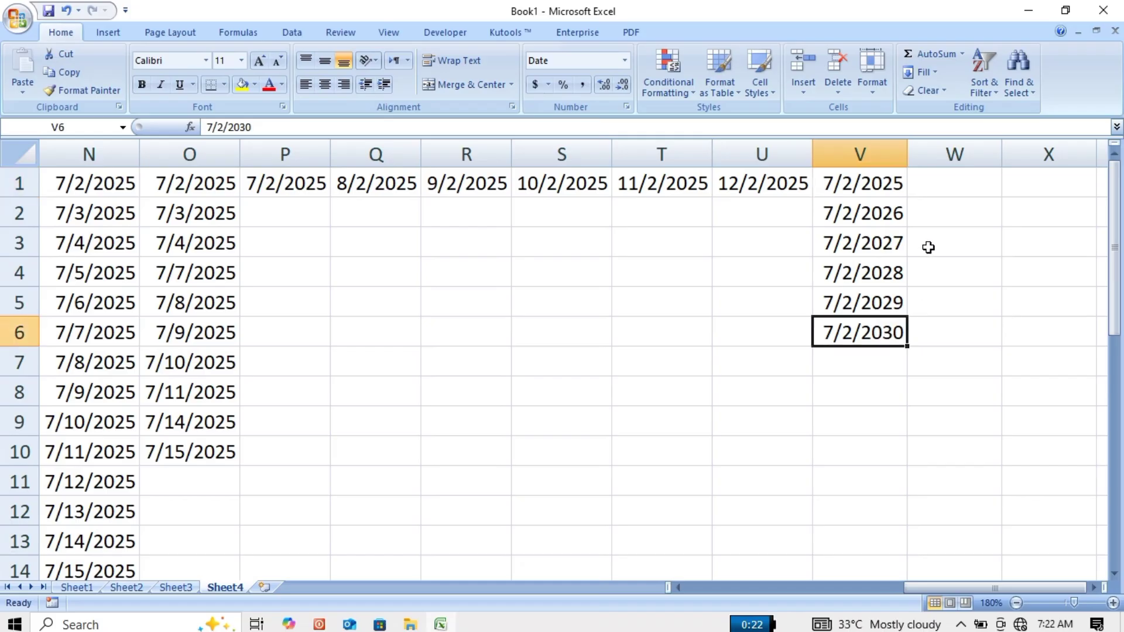
{"action": "left_click", "coordinate": [961, 171]}
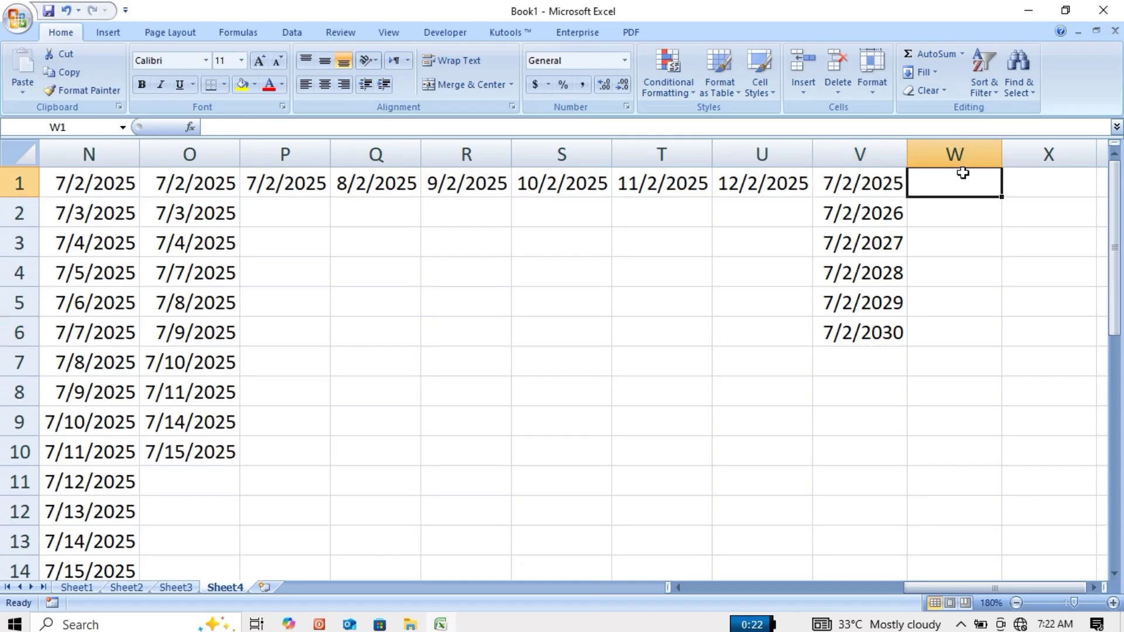
{"action": "left_click", "coordinate": [928, 74]}
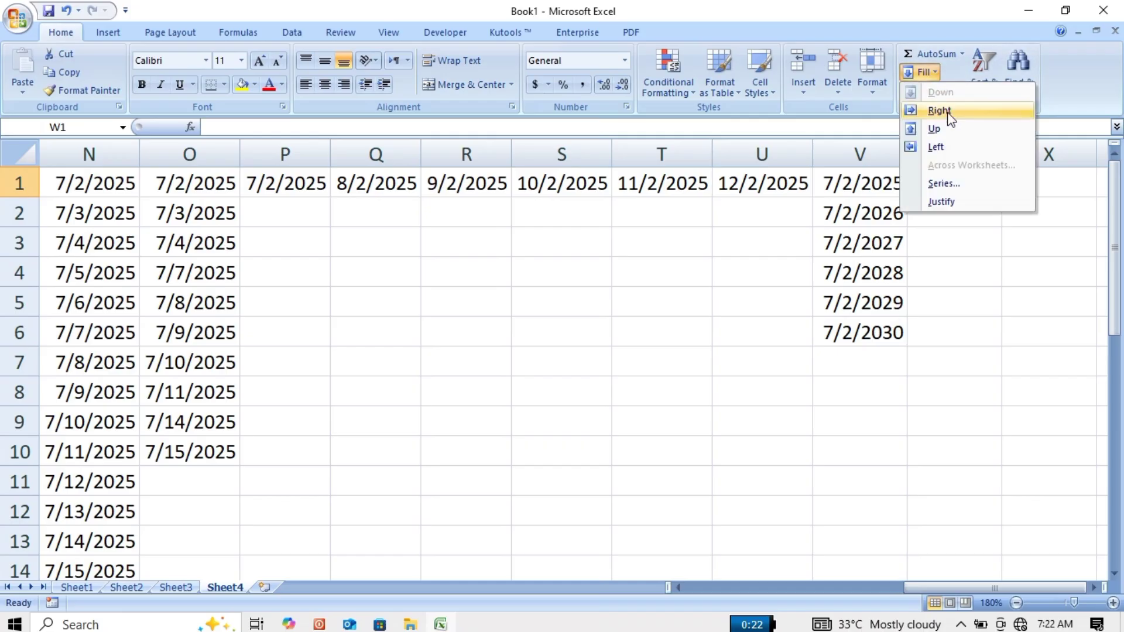
{"action": "left_click", "coordinate": [941, 184]}
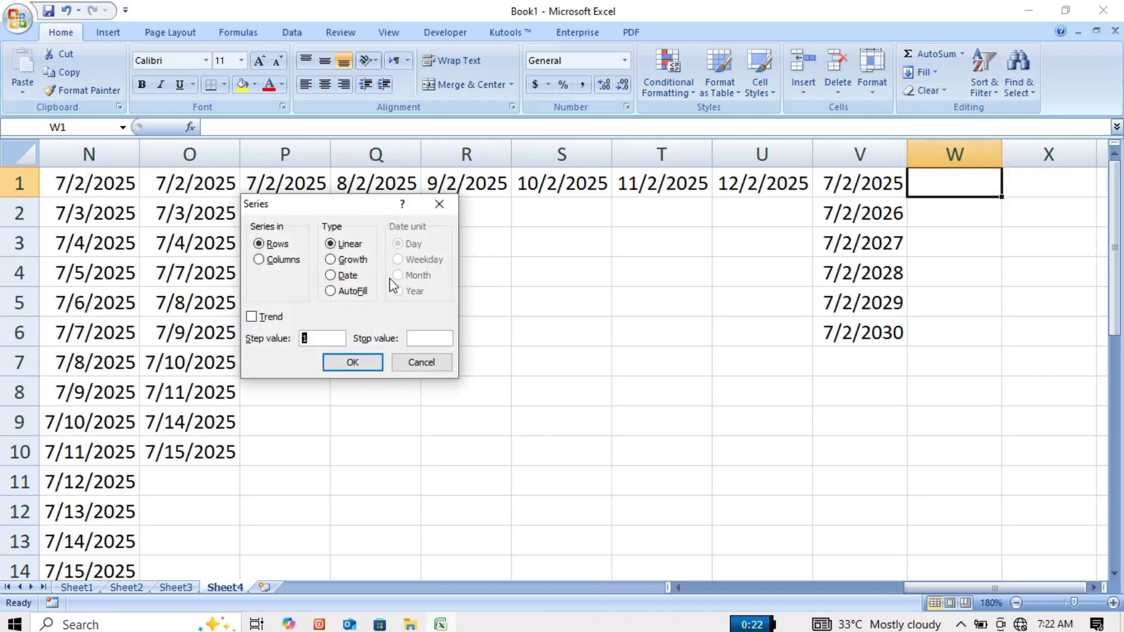
{"action": "left_click", "coordinate": [344, 294]}
{"action": "left_click", "coordinate": [403, 355]}
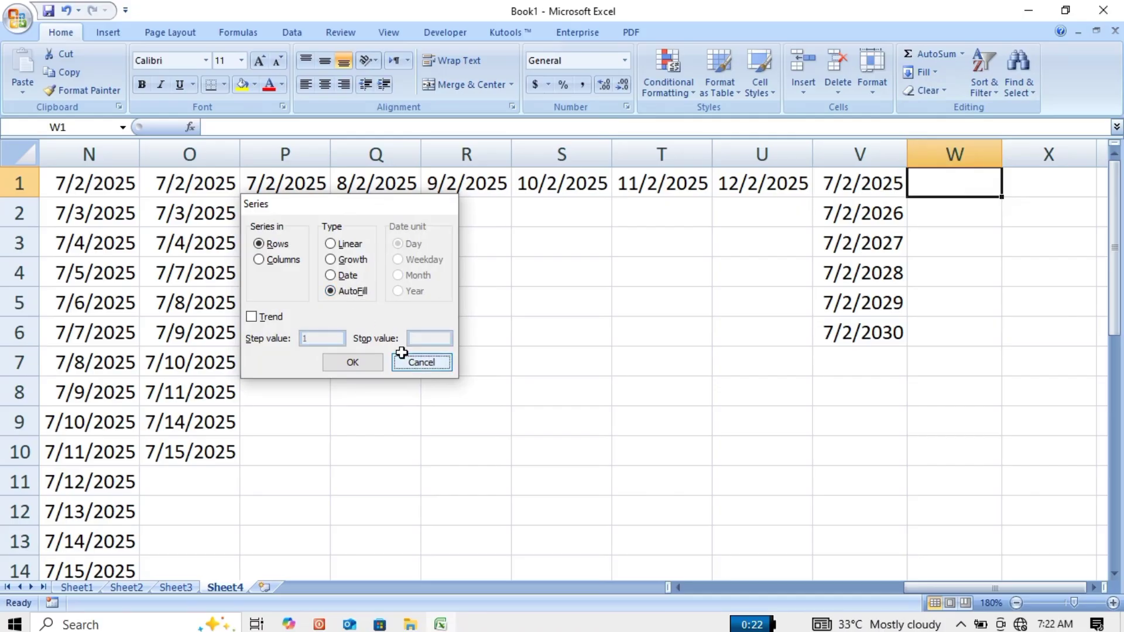
- Enter the first sample first name in lowercase in cell Y1, a few columns beyond the yearly dates
{"action": "key", "text": "Right"}
{"action": "key", "text": "Right"}
{"action": "key", "text": "Right"}
{"action": "key", "text": "Right"}
{"action": "key", "text": "Right"}
{"action": "key", "text": "Right"}
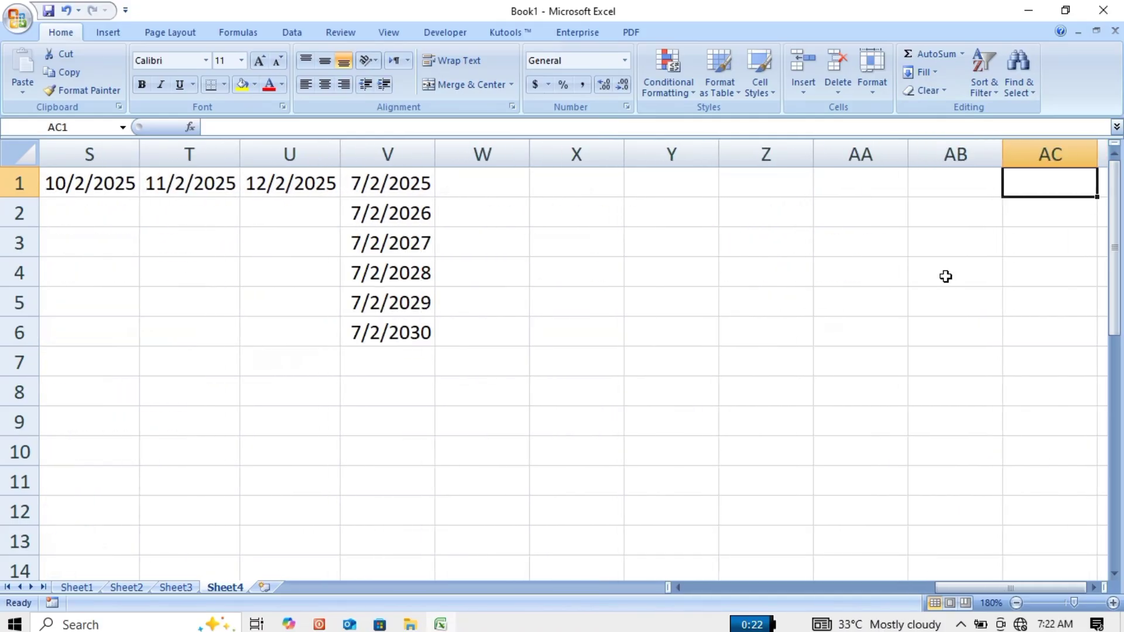
{"action": "left_click", "coordinate": [643, 178]}
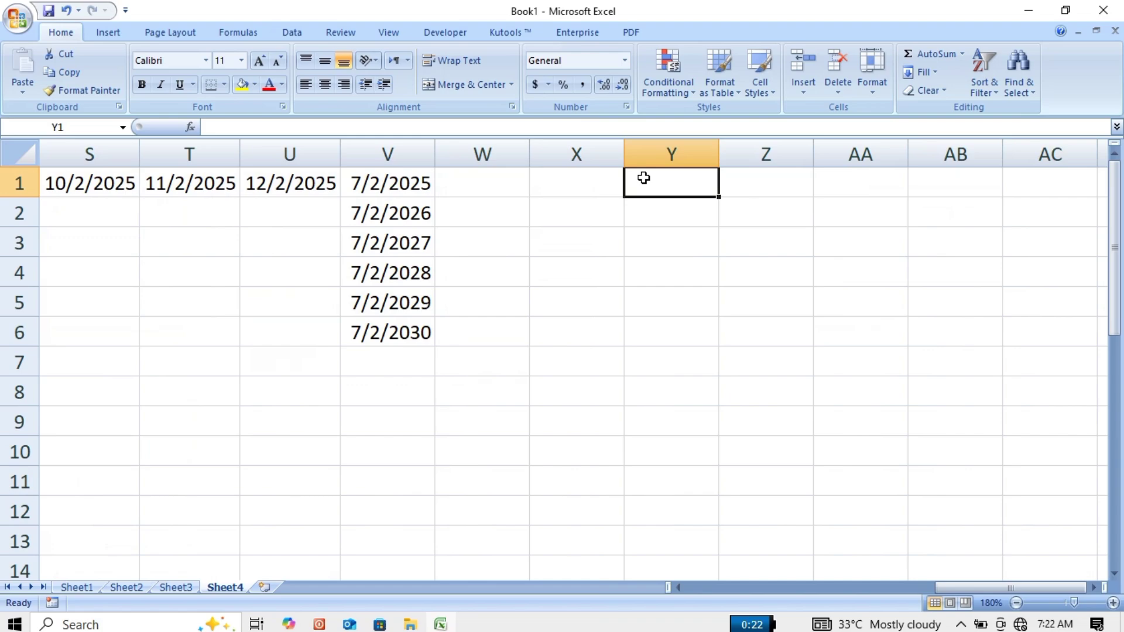
{"action": "type", "text": "sajid]"}
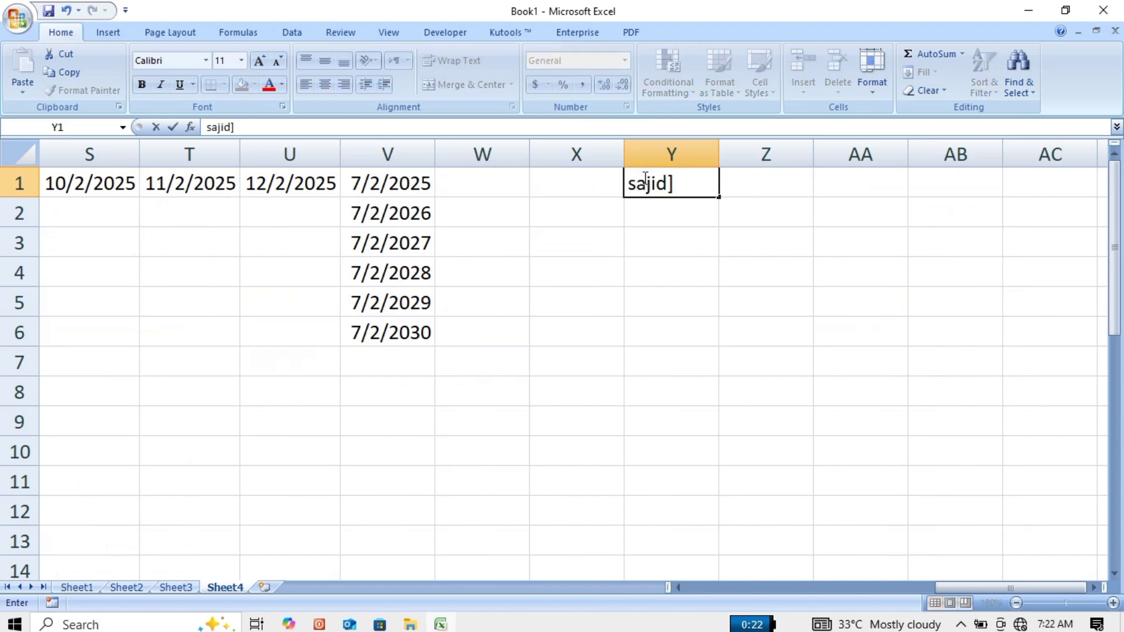
{"action": "key", "text": "BackSpace"}
{"action": "key", "text": "Return"}
- Enter four more lowercase first names down column Y in cells Y2 through Y5
{"action": "type", "text": "ea"}
{"action": "key", "text": "BackSpace"}
{"action": "key", "text": "BackSpace"}
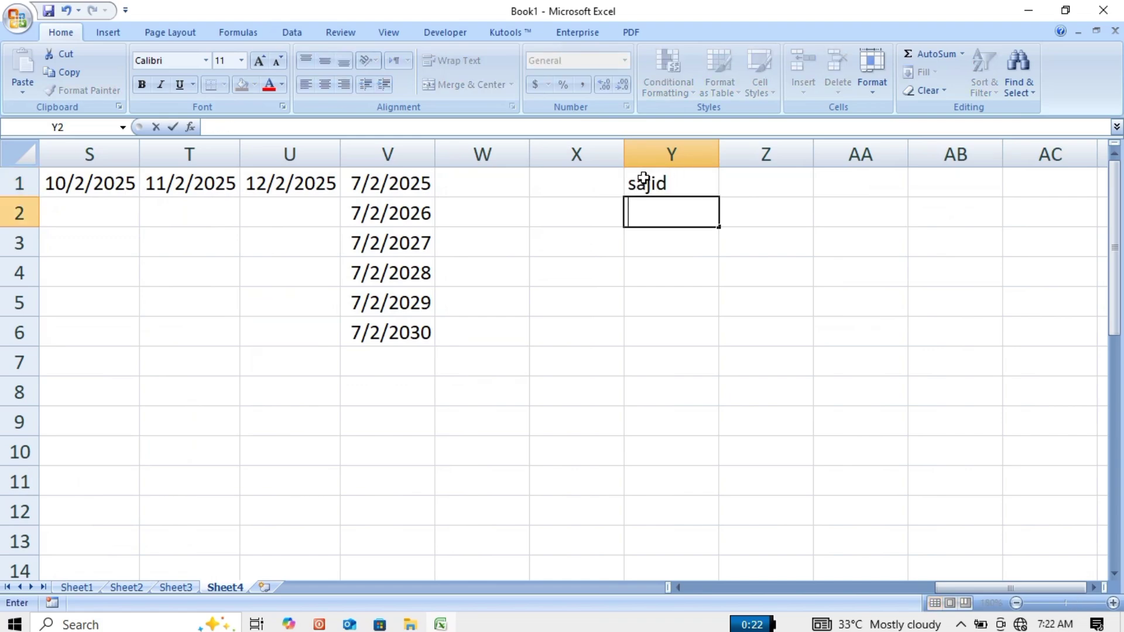
{"action": "type", "text": "e"}
{"action": "key", "text": "BackSpace"}
{"action": "type", "text": "rashid"}
{"action": "key", "text": "Return"}
{"action": "type", "text": "wajid"}
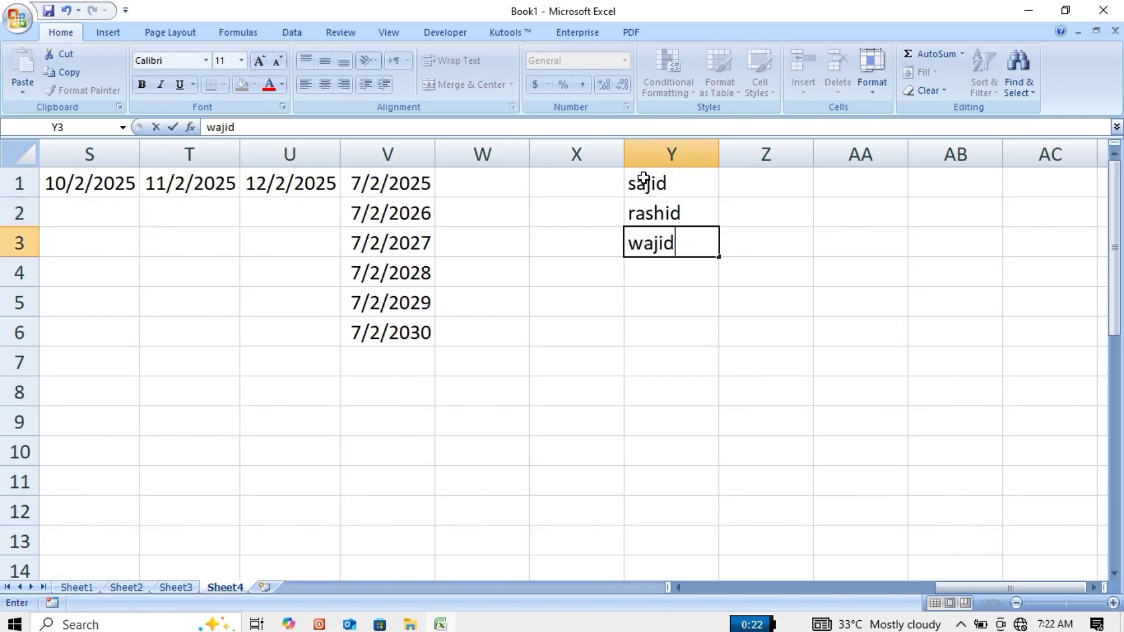
{"action": "key", "text": "Return"}
{"action": "type", "text": "amjad"}
{"action": "key", "text": "Return"}
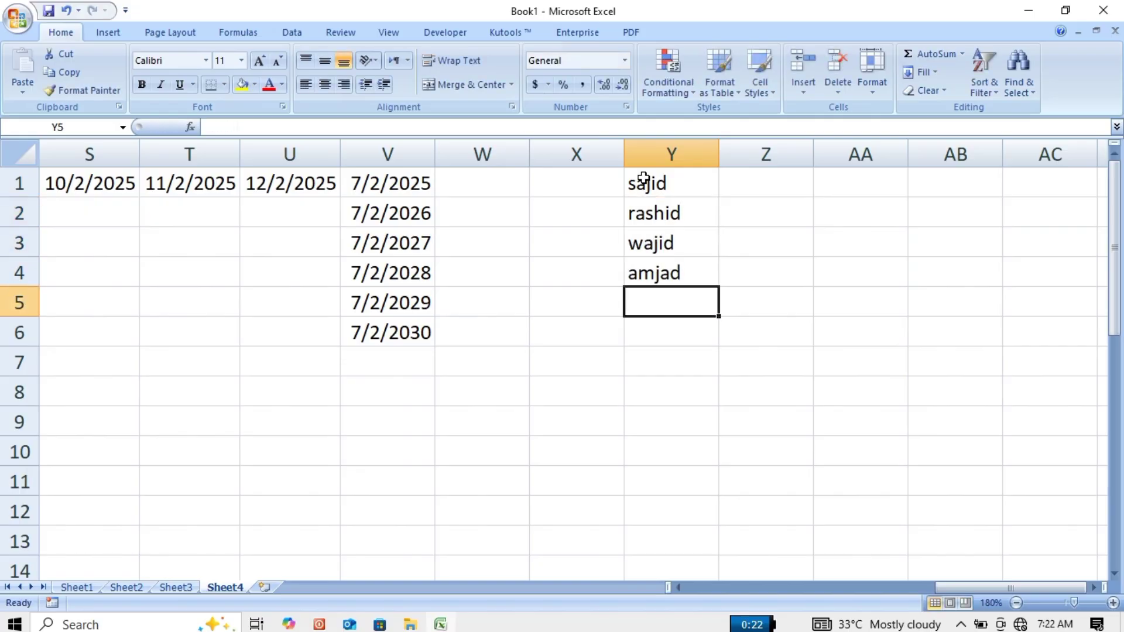
{"action": "type", "text": "saqi"}
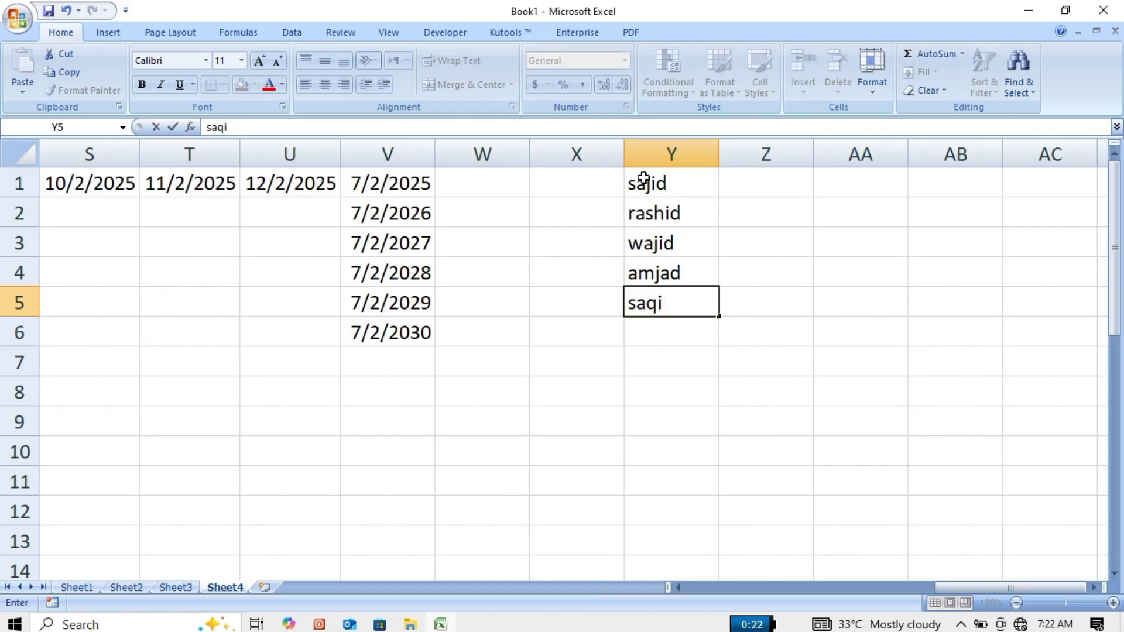
{"action": "type", "text": "b"}
{"action": "key", "text": "Return"}
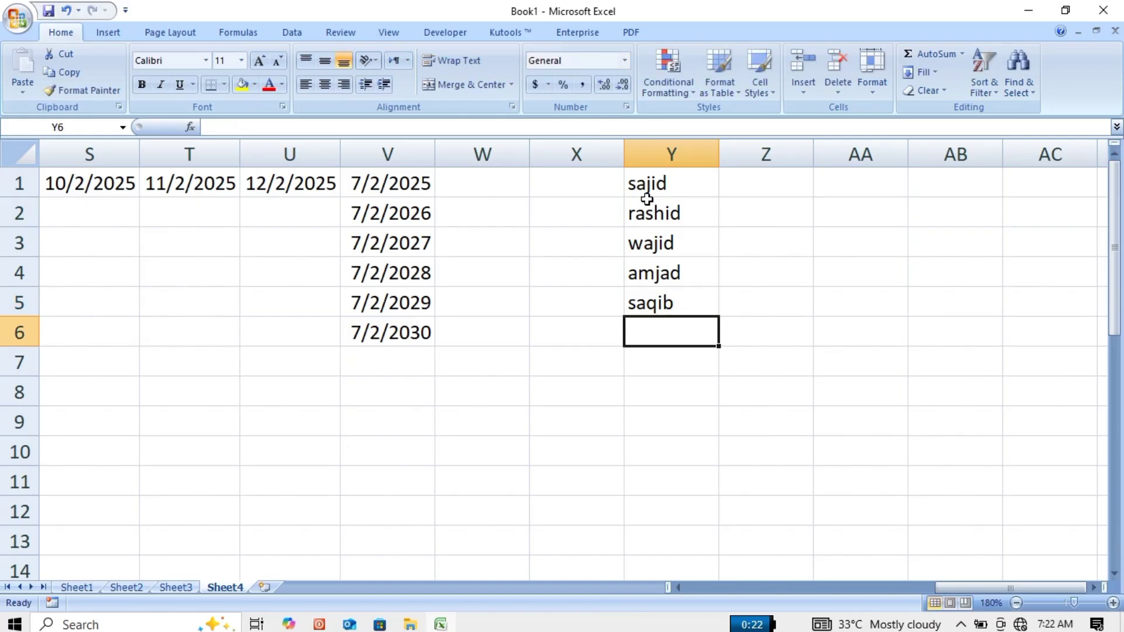
- Fill the range Y1:Y20 from the five entered names using a column series of type AutoFill
{"action": "left_click_drag", "start_coordinate": [668, 189], "coordinate": [703, 537]}
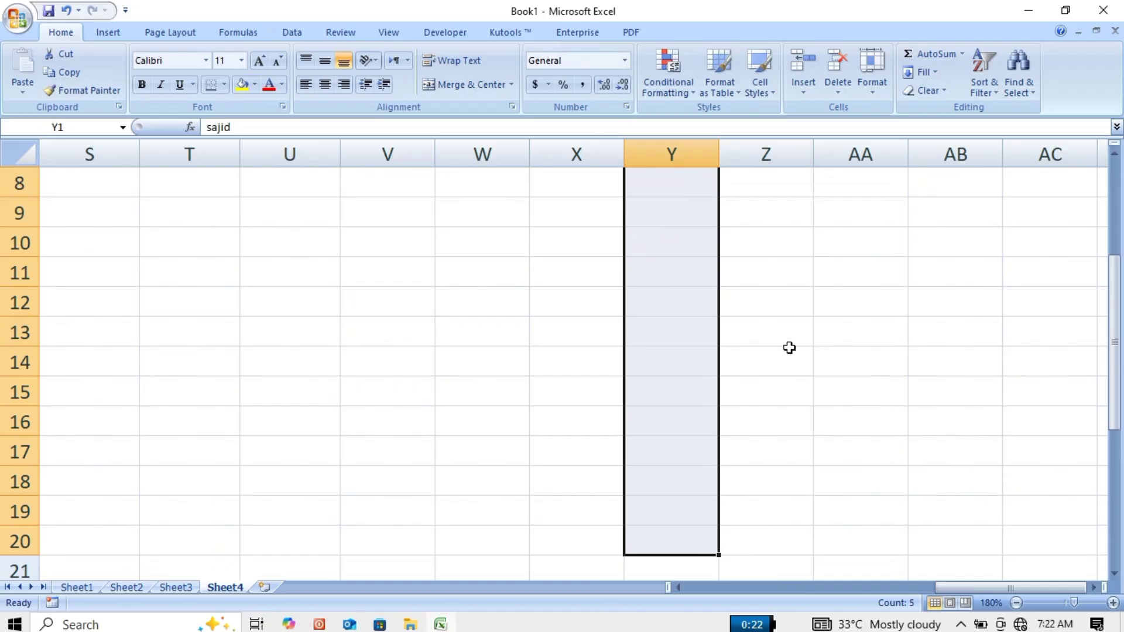
{"action": "left_click", "coordinate": [934, 74]}
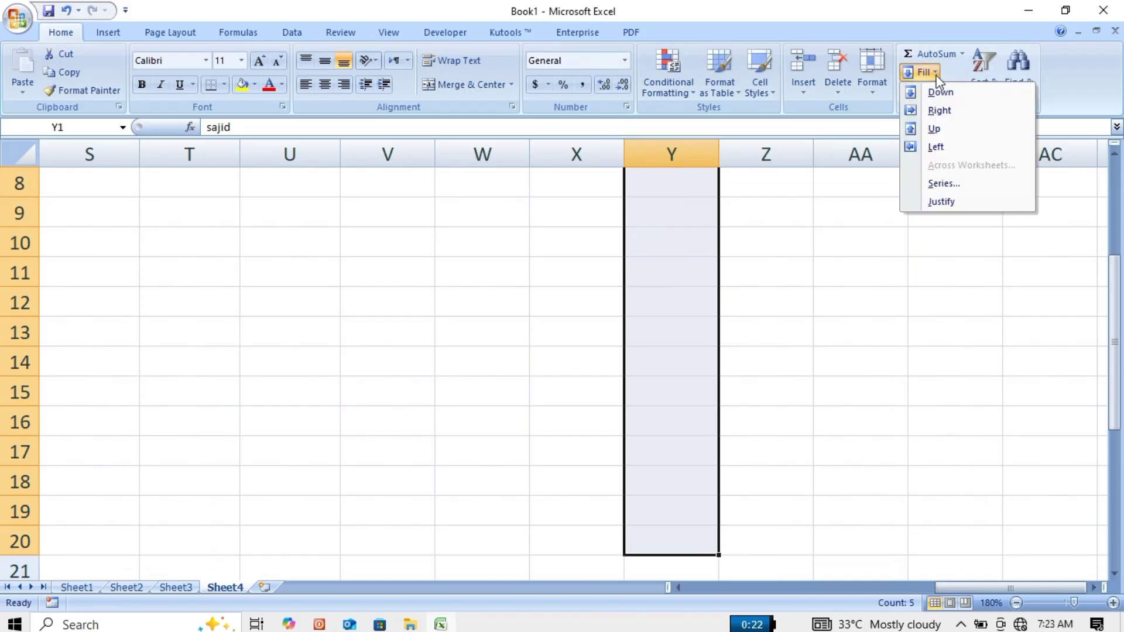
{"action": "left_click", "coordinate": [937, 182]}
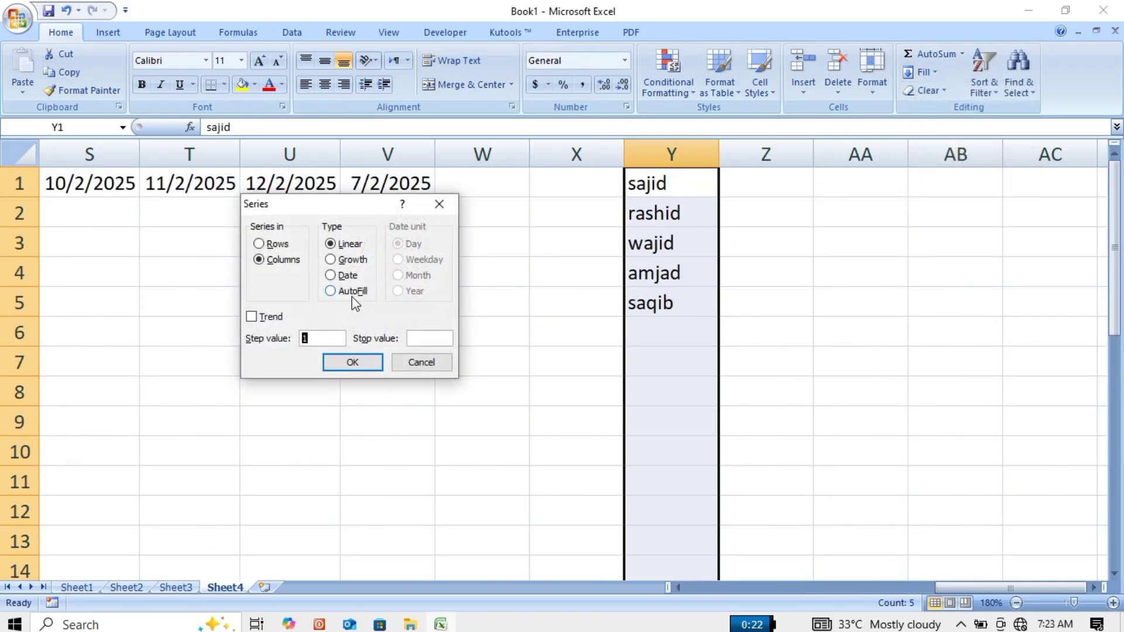
{"action": "left_click", "coordinate": [350, 292]}
{"action": "left_click", "coordinate": [352, 362]}
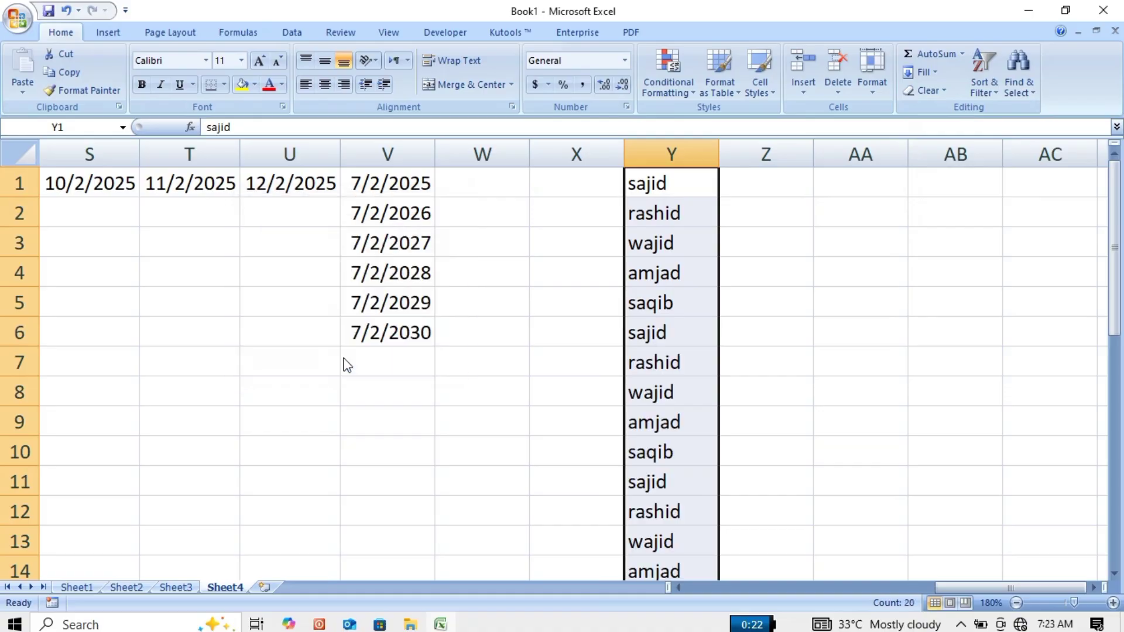
- Examine the filled names in column Y down to Y20 and return to the top, ending on cell Z1
{"action": "left_click", "coordinate": [688, 367]}
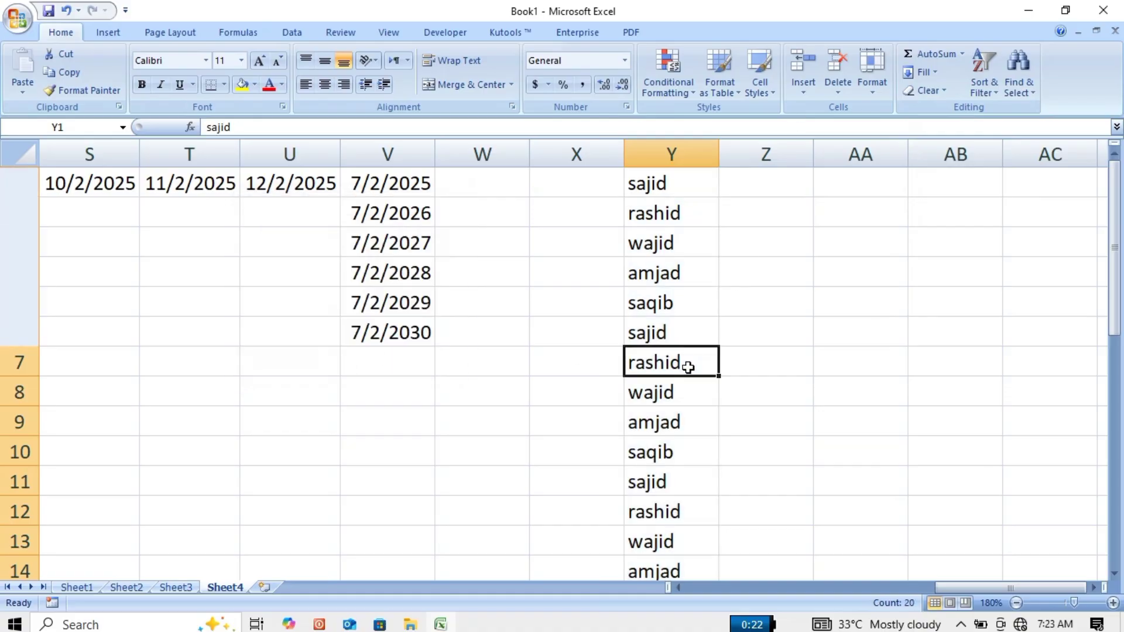
{"action": "key", "text": "Down"}
{"action": "key", "text": "Down"}
{"action": "key", "text": "Down"}
{"action": "key", "text": "Down"}
{"action": "key", "text": "Down"}
{"action": "key", "text": "Down"}
{"action": "key", "text": "Down"}
{"action": "key", "text": "Down"}
{"action": "key", "text": "Down"}
{"action": "key", "text": "Down"}
{"action": "key", "text": "Down"}
{"action": "key", "text": "Down"}
{"action": "key", "text": "Down"}
{"action": "key", "text": "Down"}
{"action": "key", "text": "Down"}
{"action": "key", "text": "Down"}
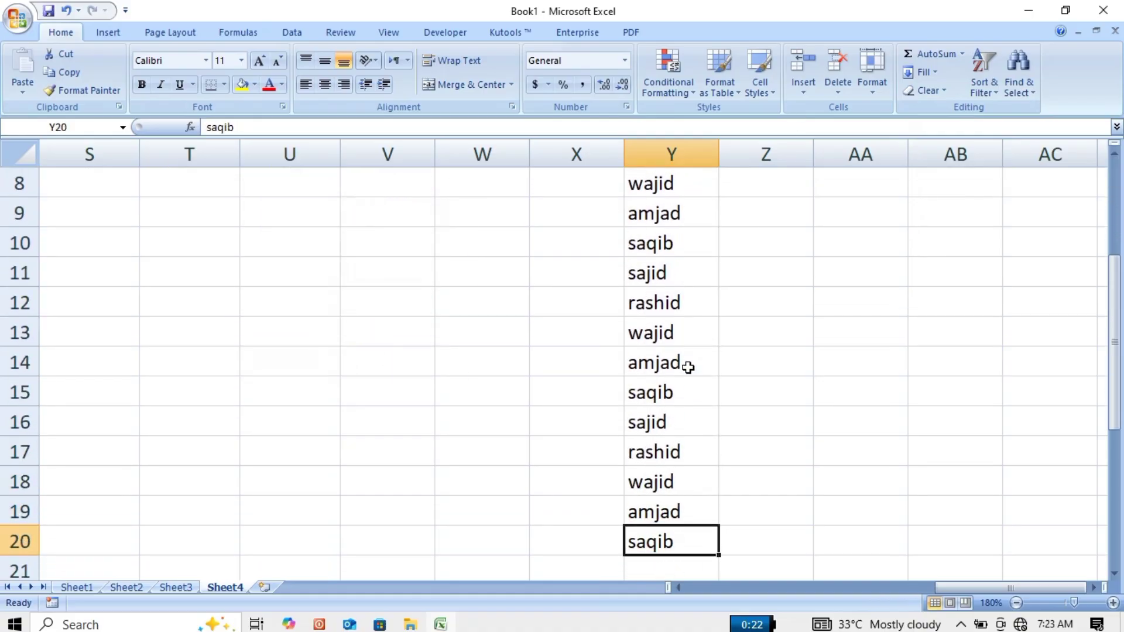
{"action": "key", "text": "Up"}
{"action": "key", "text": "Up"}
{"action": "key", "text": "Up"}
{"action": "key", "text": "Up"}
{"action": "key", "text": "Up"}
{"action": "key", "text": "Up"}
{"action": "key", "text": "Up"}
{"action": "key", "text": "Up"}
{"action": "key", "text": "Up"}
{"action": "key", "text": "Up"}
{"action": "key", "text": "Up"}
{"action": "key", "text": "Up"}
{"action": "key", "text": "Up"}
{"action": "key", "text": "Up"}
{"action": "key", "text": "Up"}
{"action": "key", "text": "Up"}
{"action": "key", "text": "Up"}
{"action": "key", "text": "Up"}
{"action": "key", "text": "Up"}
{"action": "key", "text": "Up"}
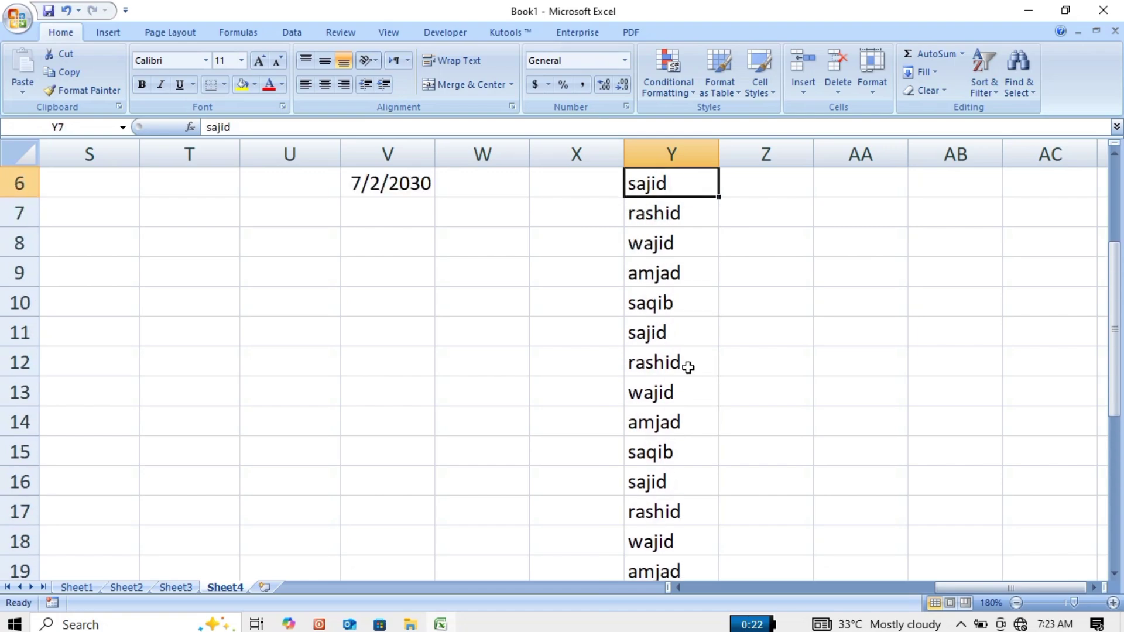
{"action": "key", "text": "Right"}
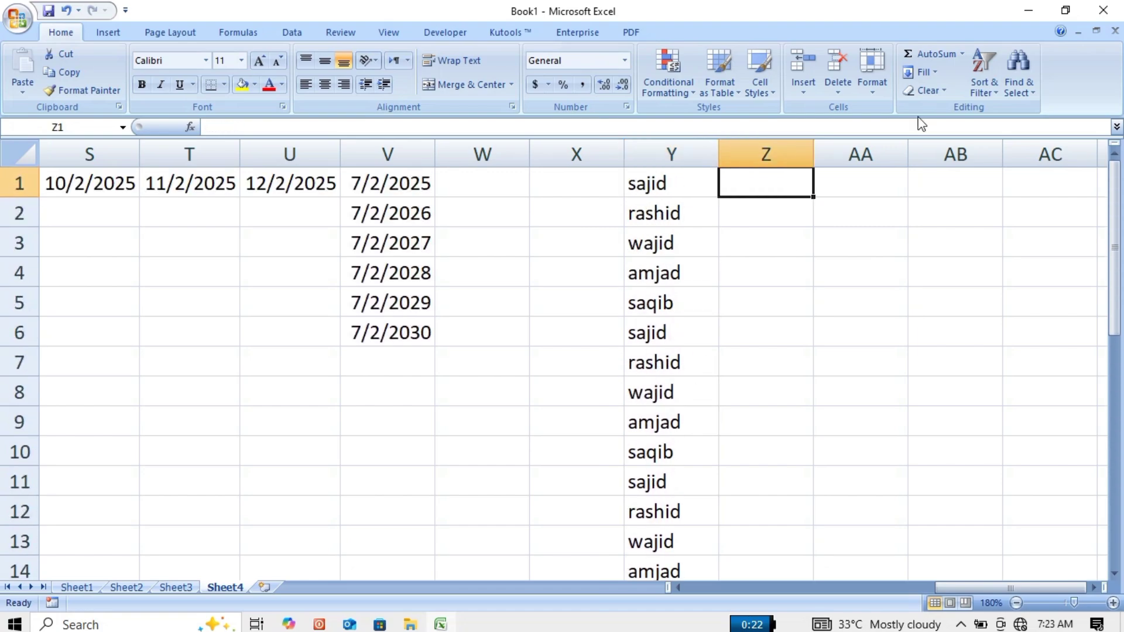
{"action": "left_click", "coordinate": [935, 78]}
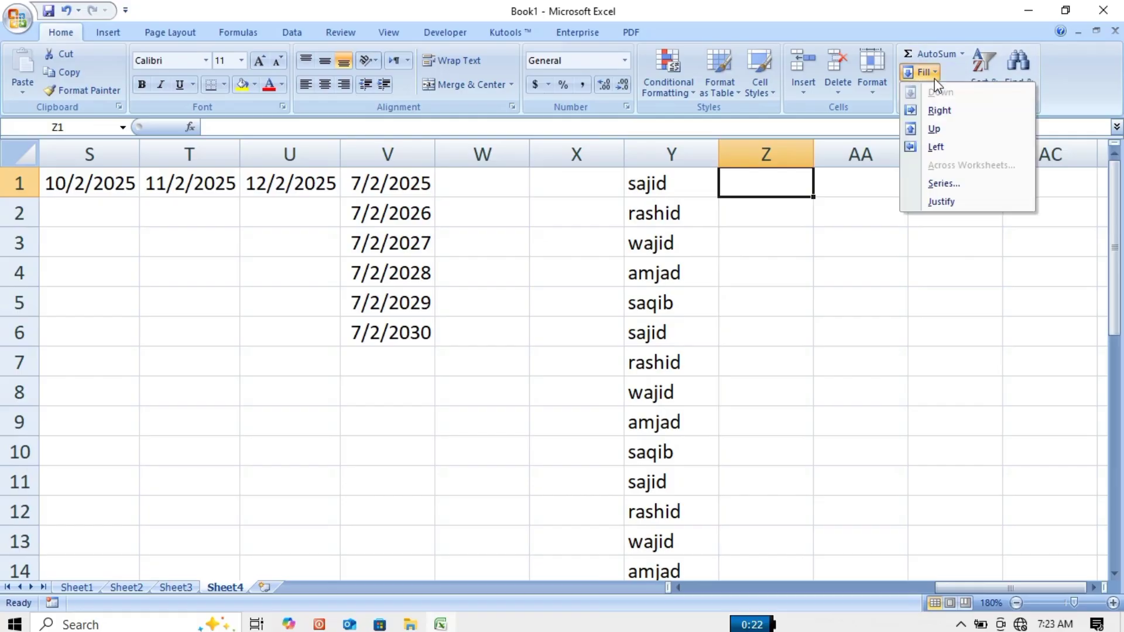
{"action": "left_click", "coordinate": [931, 185]}
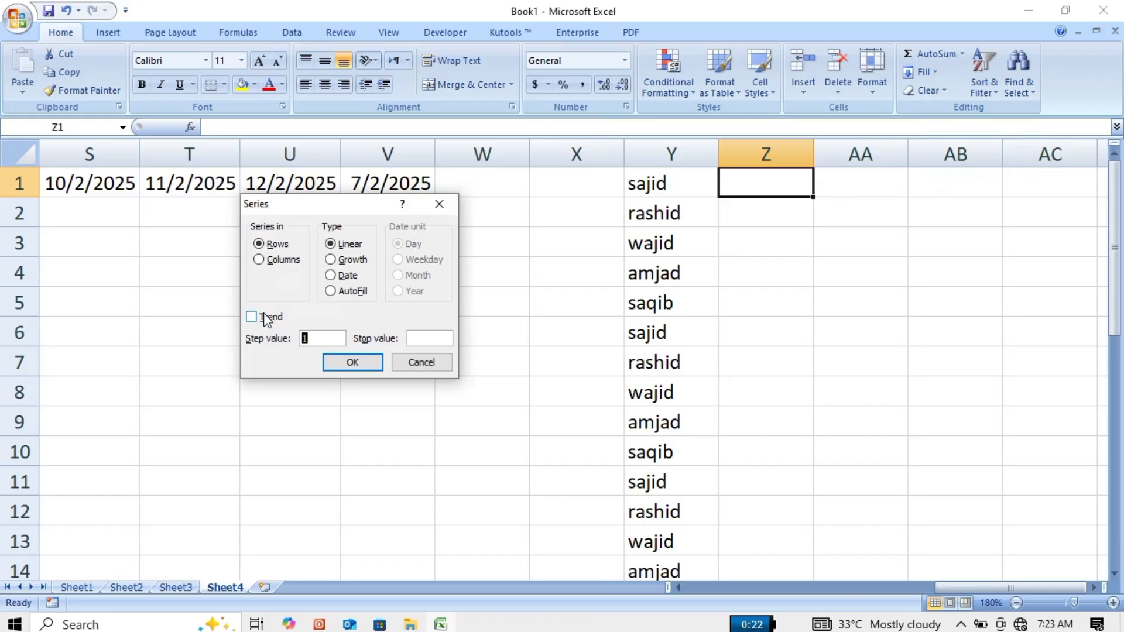
{"action": "left_click", "coordinate": [408, 363]}
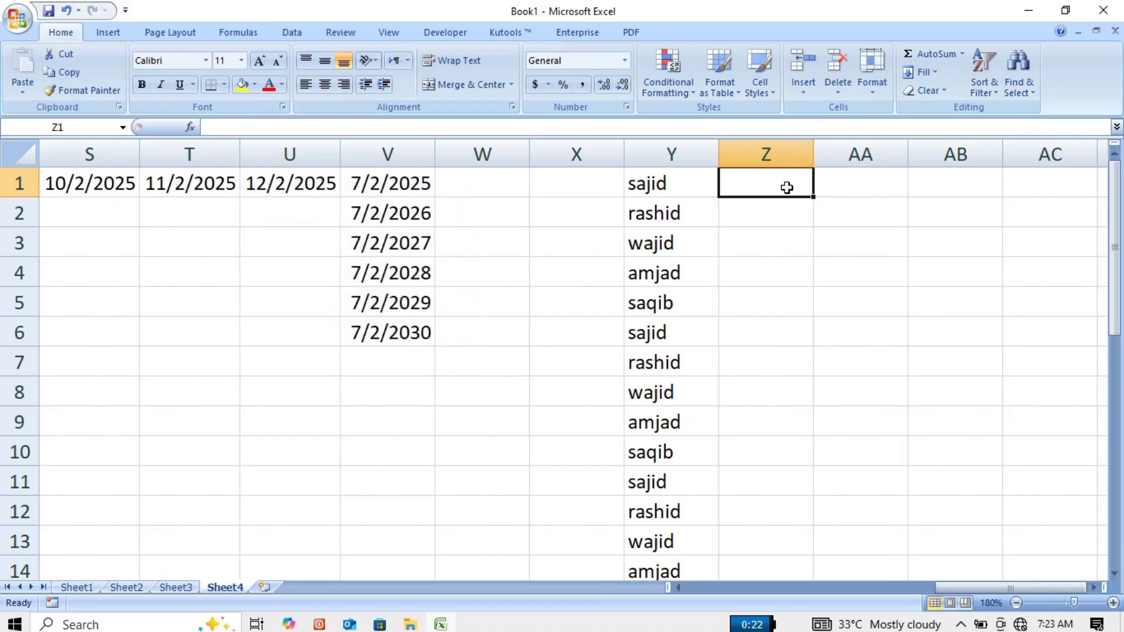
- Enter 10 in cell Z1 and 20 in cell Z2
{"action": "type", "text": "10"}
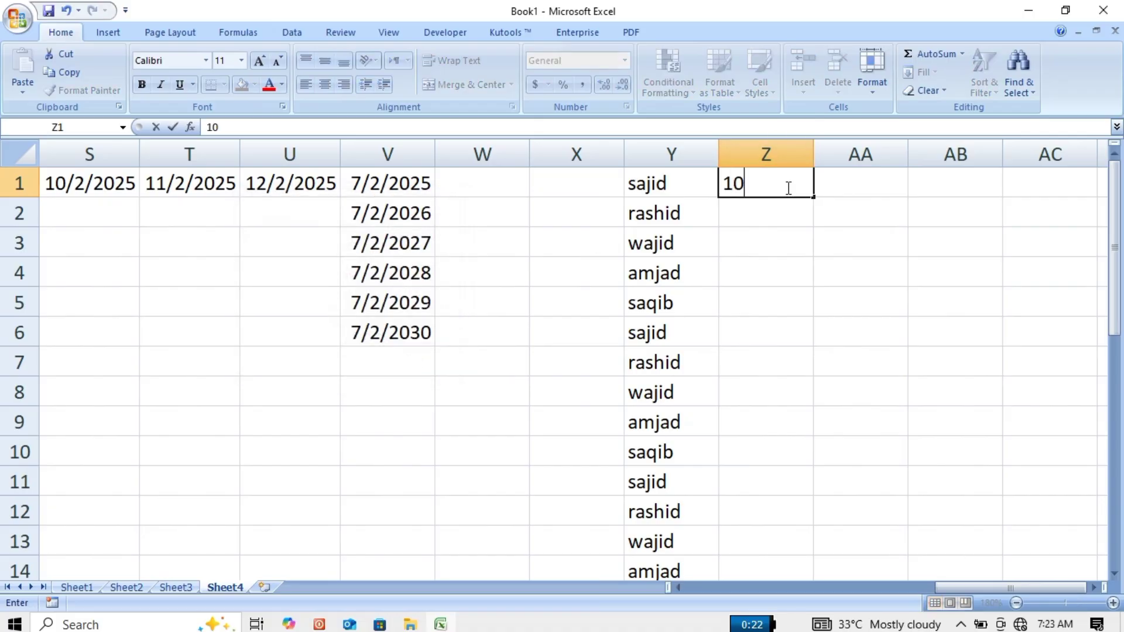
{"action": "key", "text": "Return"}
{"action": "type", "text": "20"}
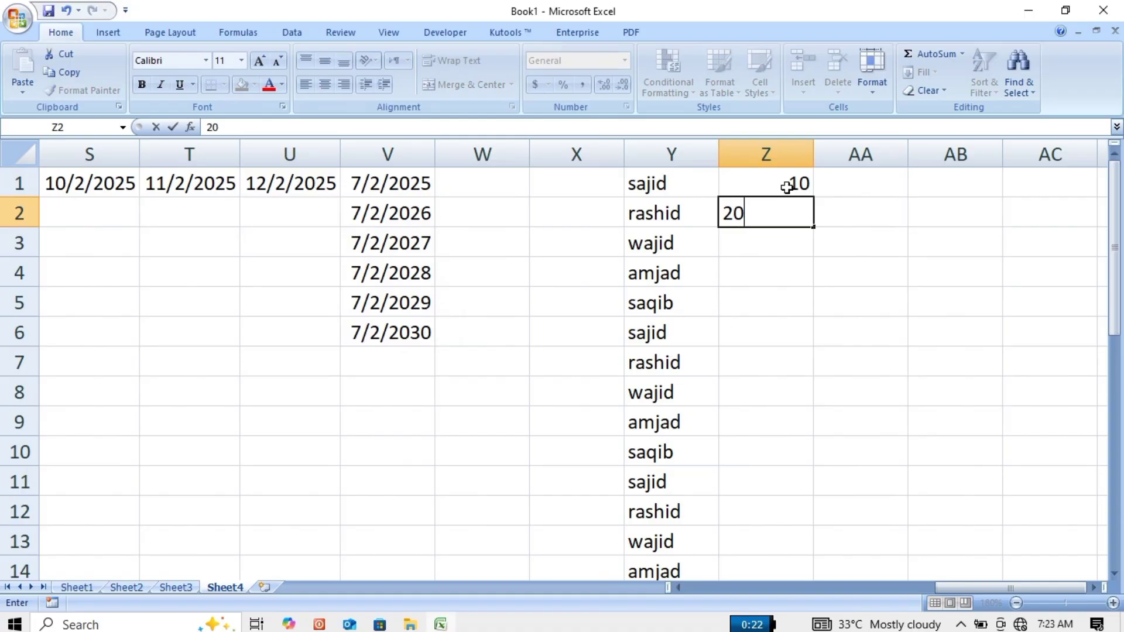
{"action": "key", "text": "Return"}
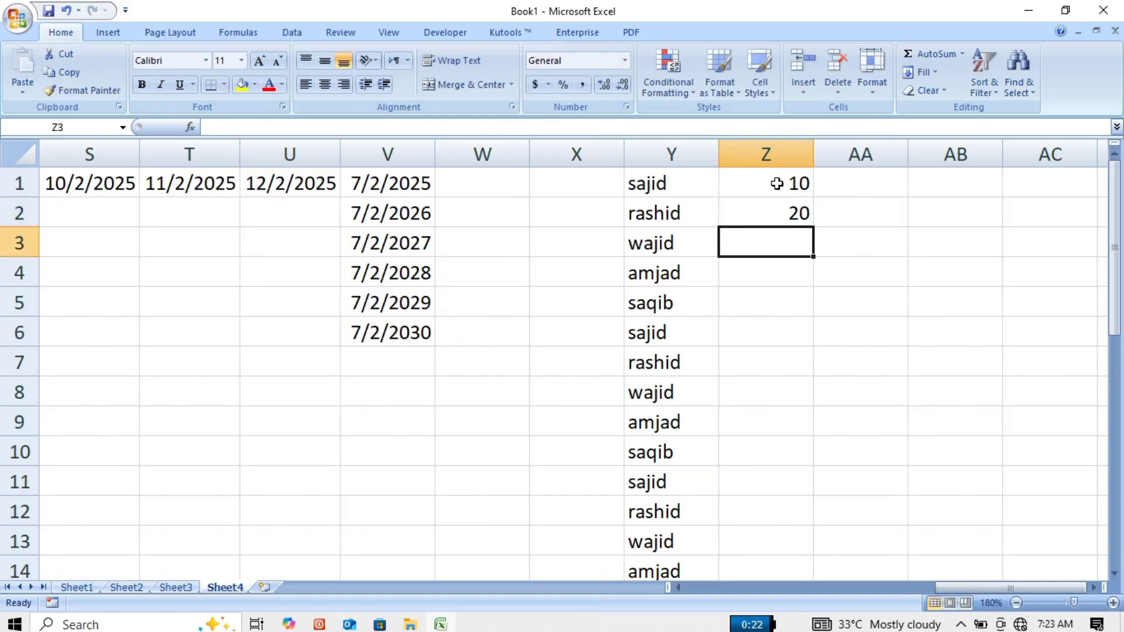
- Fill the range Z1:Z20 with a linear column series using the Trend option, based on the two starting numbers
{"action": "left_click_drag", "start_coordinate": [778, 181], "coordinate": [767, 545]}
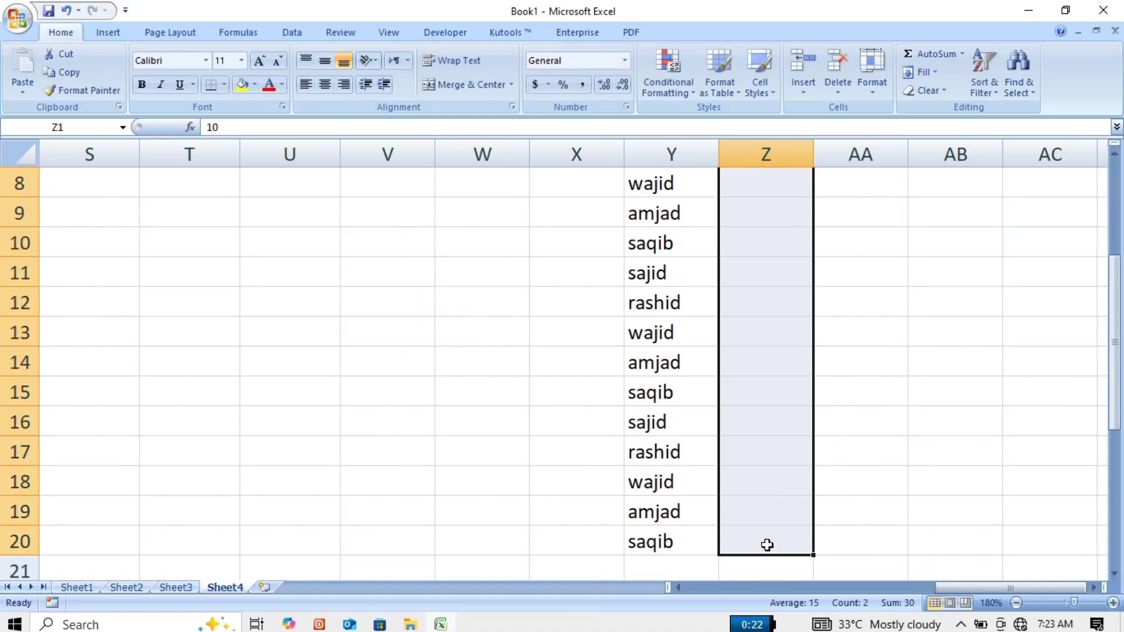
{"action": "left_click", "coordinate": [932, 72]}
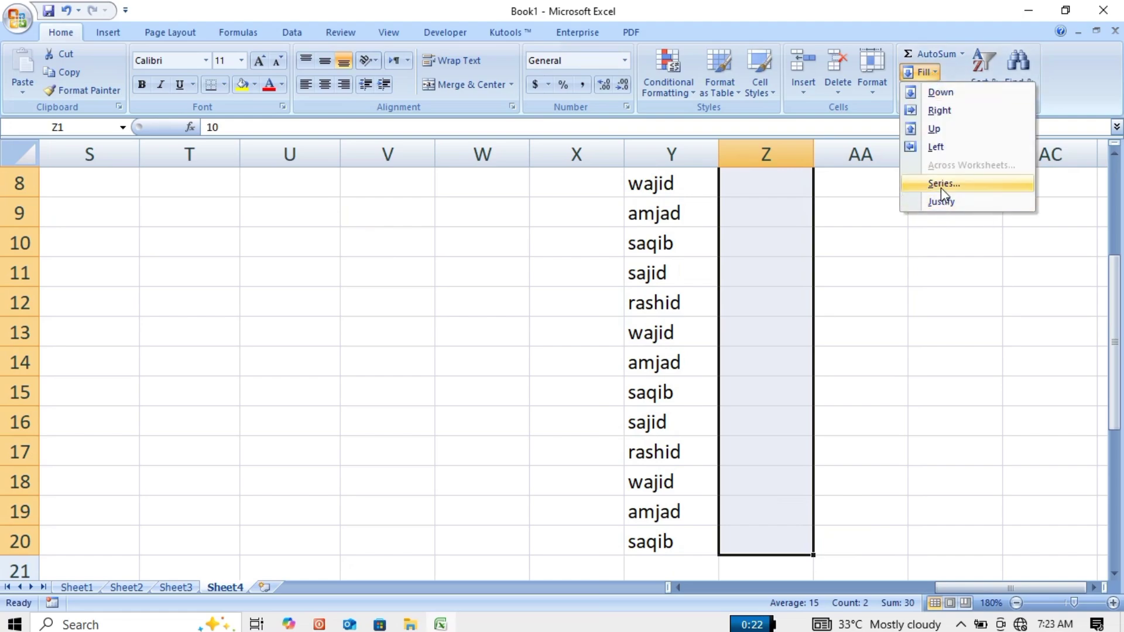
{"action": "left_click", "coordinate": [940, 185]}
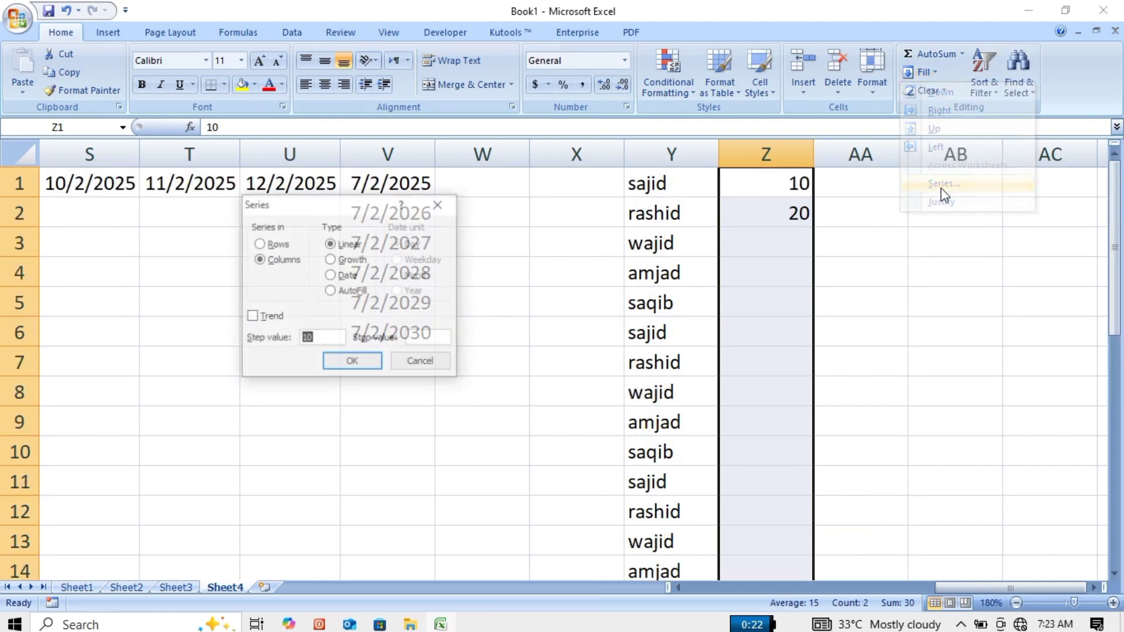
{"action": "left_click", "coordinate": [263, 323]}
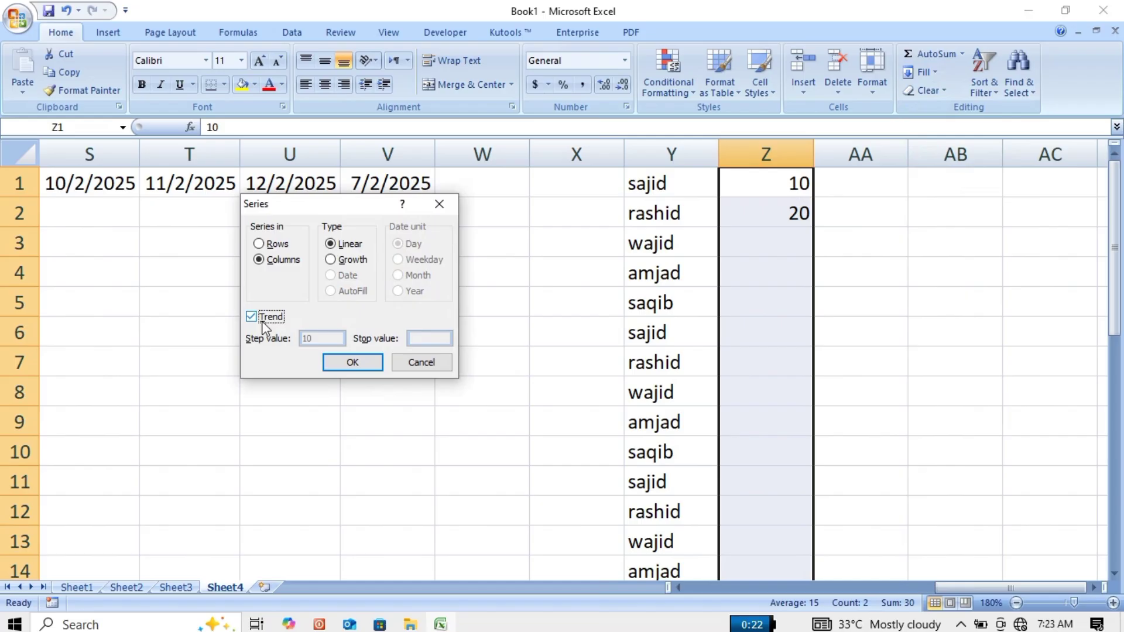
{"action": "left_click", "coordinate": [343, 363]}
- Examine the trend series in column Z from Z1 down past its last number in Z20
{"action": "left_click", "coordinate": [724, 233]}
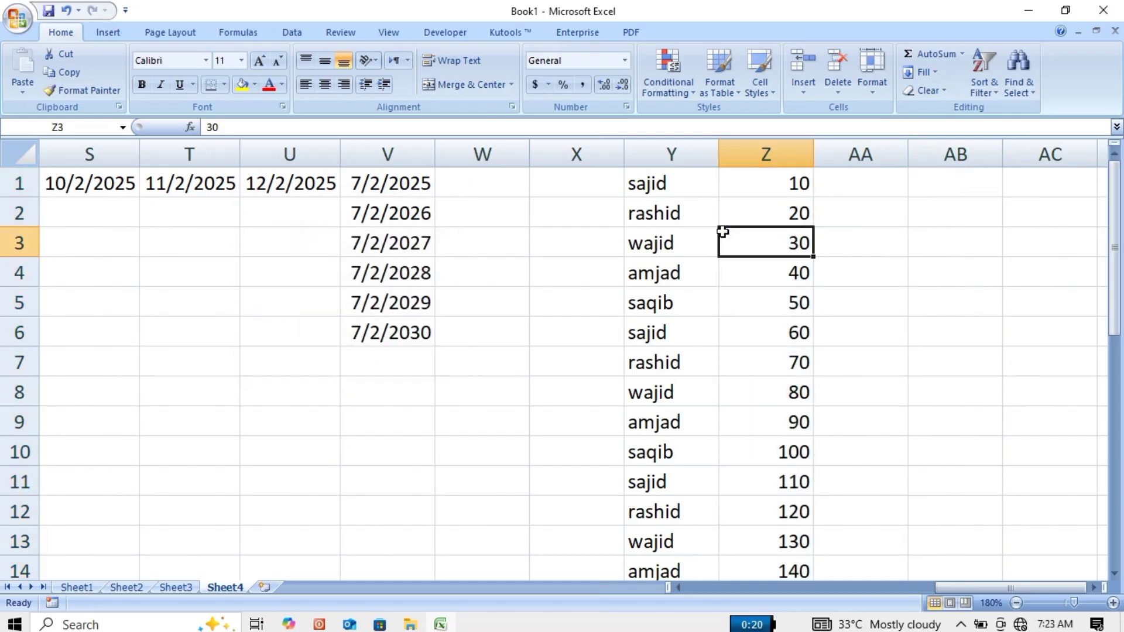
{"action": "left_click", "coordinate": [751, 192]}
{"action": "key", "text": "Down"}
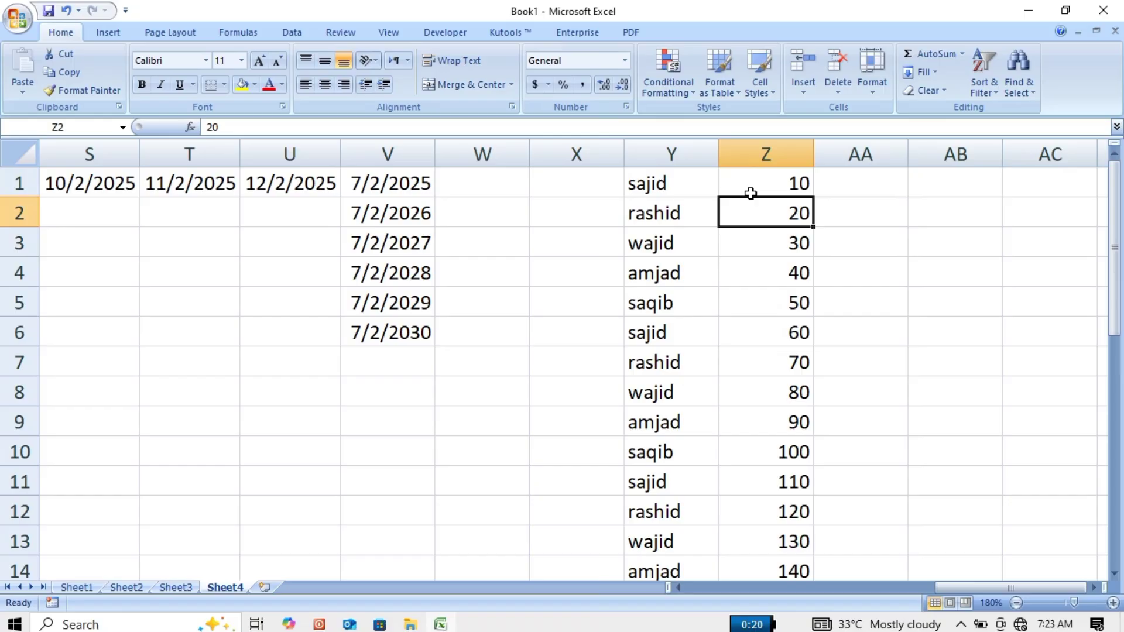
{"action": "key", "text": "Down"}
{"action": "key", "text": "Down"}
{"action": "key", "text": "Down"}
{"action": "key", "text": "Down"}
{"action": "key", "text": "Down"}
{"action": "key", "text": "Down"}
{"action": "key", "text": "Down"}
{"action": "key", "text": "Down"}
{"action": "key", "text": "Down"}
{"action": "key", "text": "Down"}
{"action": "key", "text": "Down"}
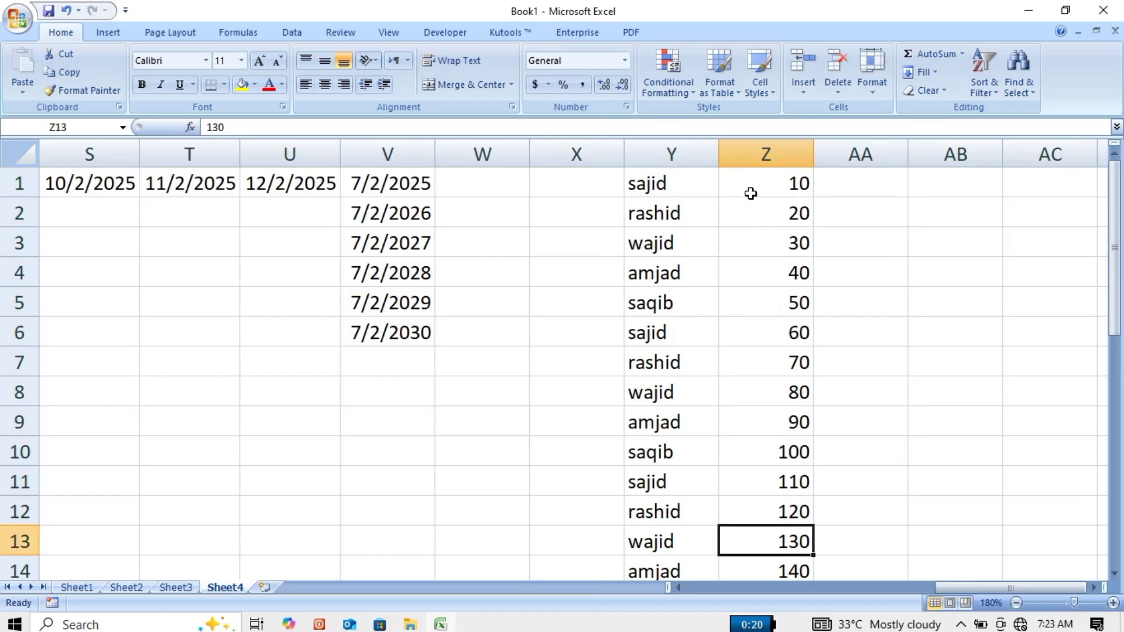
{"action": "key", "text": "Down"}
{"action": "key", "text": "Down"}
{"action": "key", "text": "Down"}
{"action": "key", "text": "Down"}
{"action": "key", "text": "Down"}
{"action": "key", "text": "Down"}
{"action": "key", "text": "Down"}
{"action": "key", "text": "Down"}
{"action": "key", "text": "Down"}
{"action": "key", "text": "Down"}
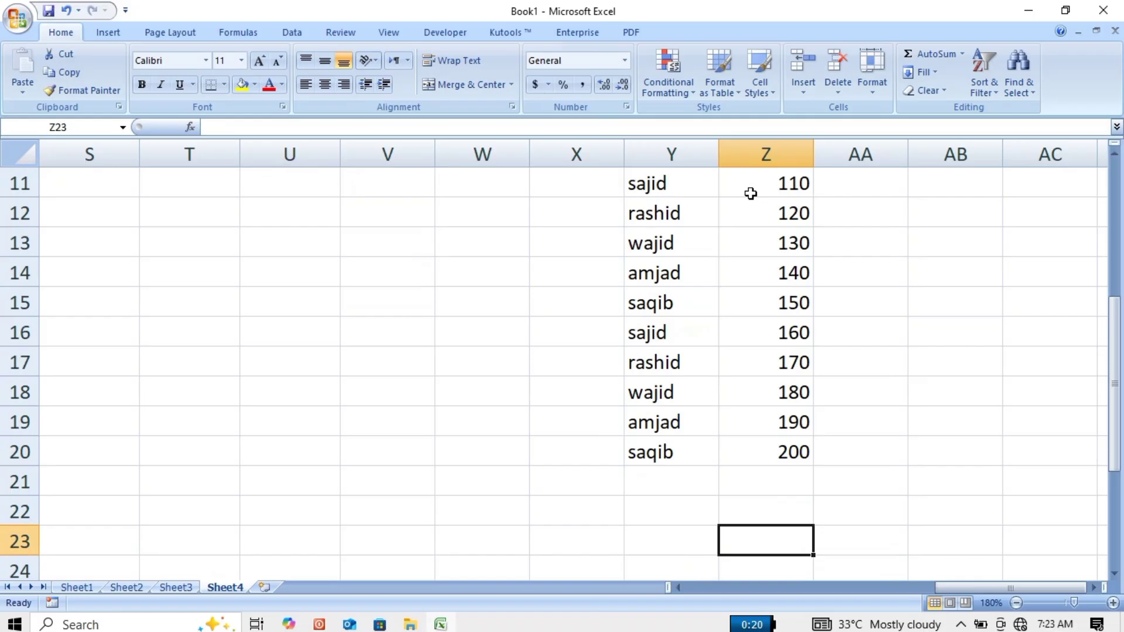
{"action": "left_click", "coordinate": [751, 194]}
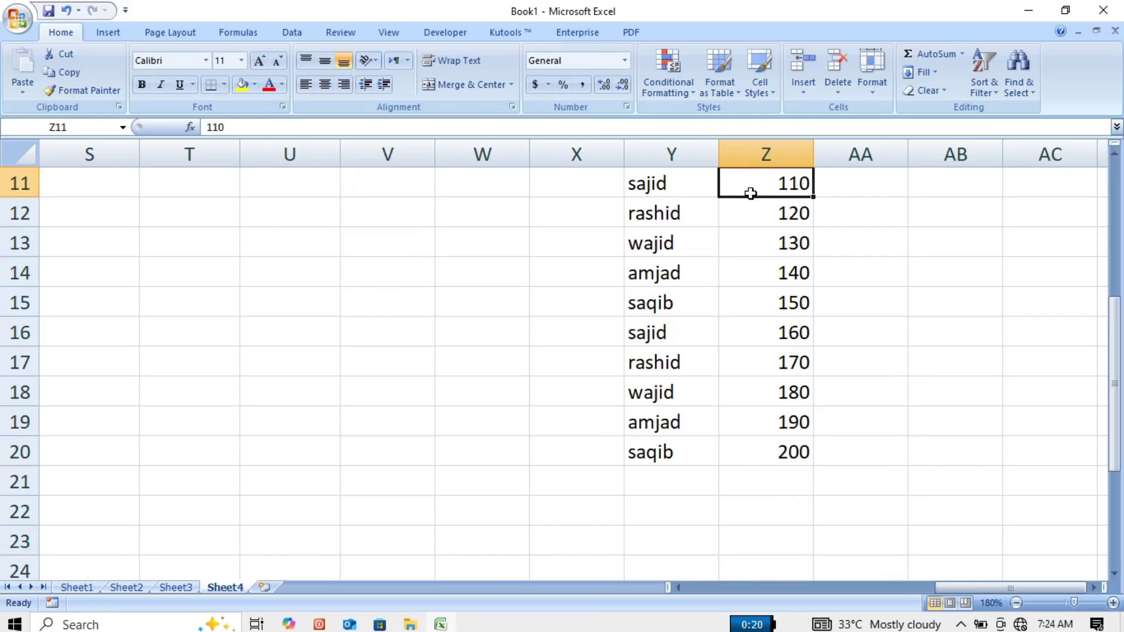
- Select the empty cell AA1 beside the start of the trend series
{"action": "left_click", "coordinate": [838, 183]}
{"action": "key", "text": "Up"}
{"action": "key", "text": "Up"}
{"action": "key", "text": "Up"}
{"action": "key", "text": "Up"}
{"action": "key", "text": "Up"}
{"action": "key", "text": "Up"}
{"action": "key", "text": "Up"}
{"action": "key", "text": "Up"}
{"action": "key", "text": "Up"}
{"action": "key", "text": "Up"}
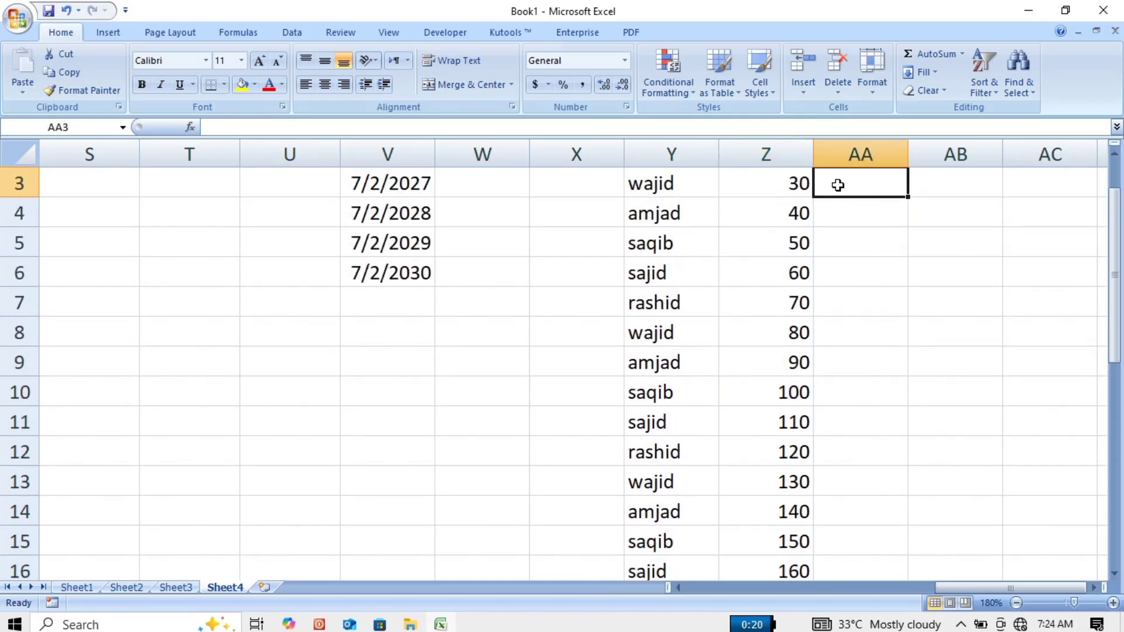
{"action": "left_click", "coordinate": [928, 72]}
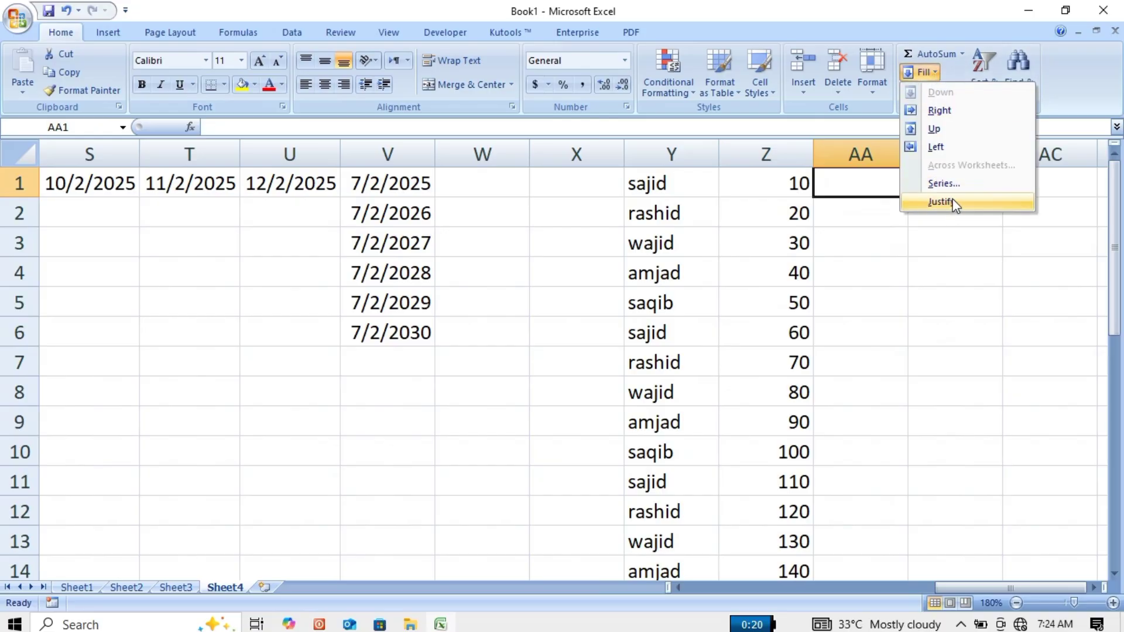
{"action": "key", "text": "Escape"}
{"action": "key", "text": "Right"}
{"action": "key", "text": "Right"}
{"action": "key", "text": "Right"}
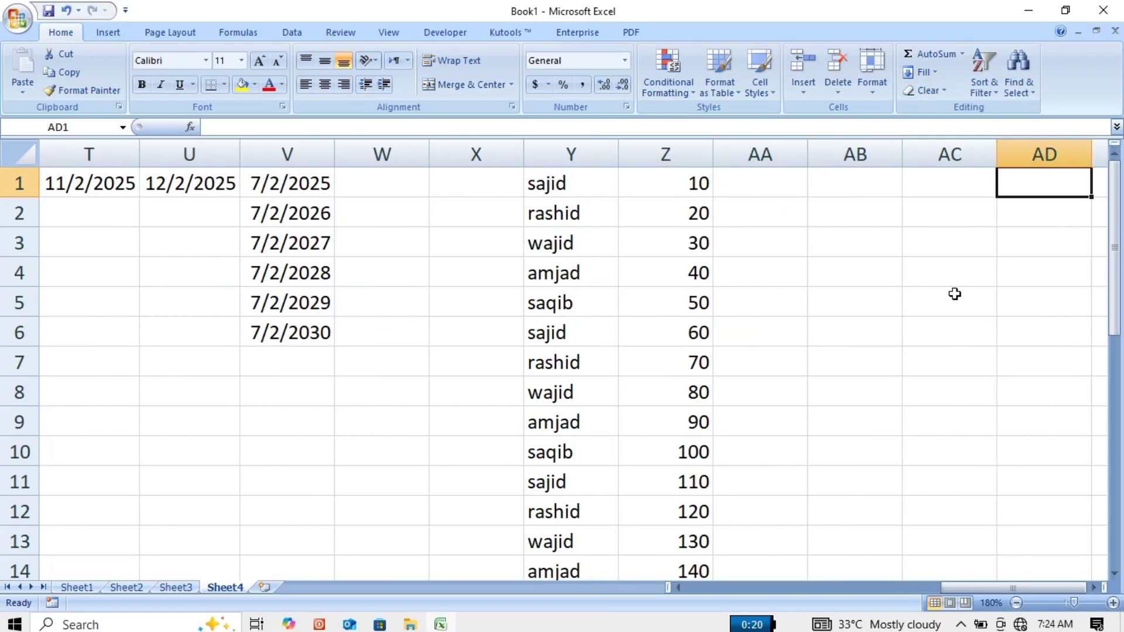
{"action": "key", "text": "Left"}
{"action": "key", "text": "Left"}
{"action": "key", "text": "Left"}
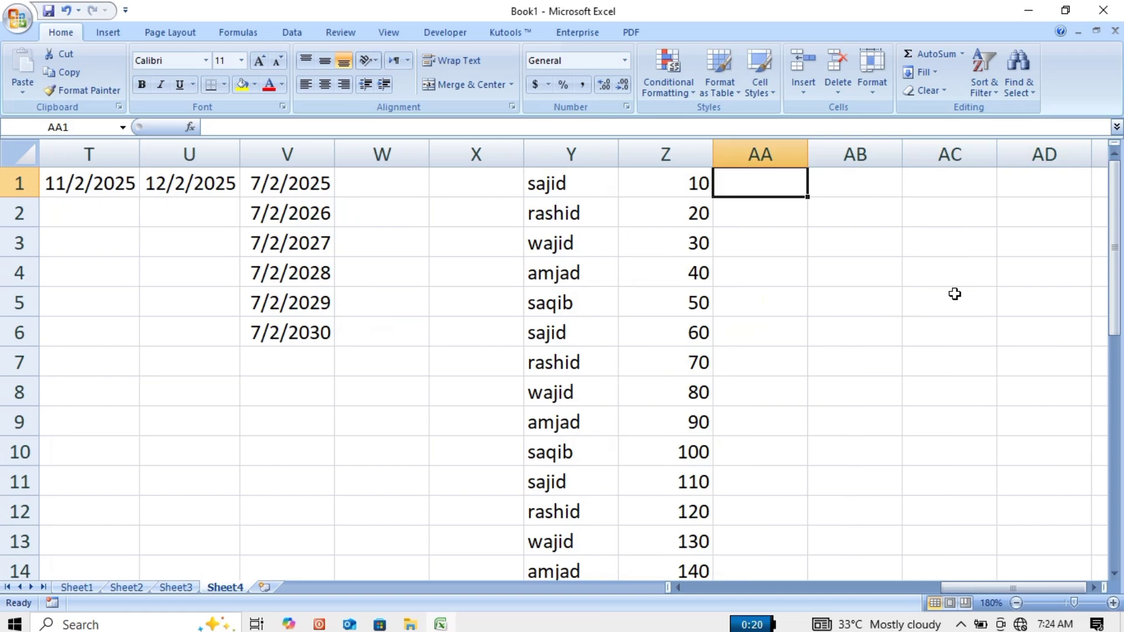
- Enter one long sentence in cell AA1: "mera name", the person's full name, and "ha ap dekh rhain hain mera chanel online computer 627"
{"action": "type", "text": "m"}
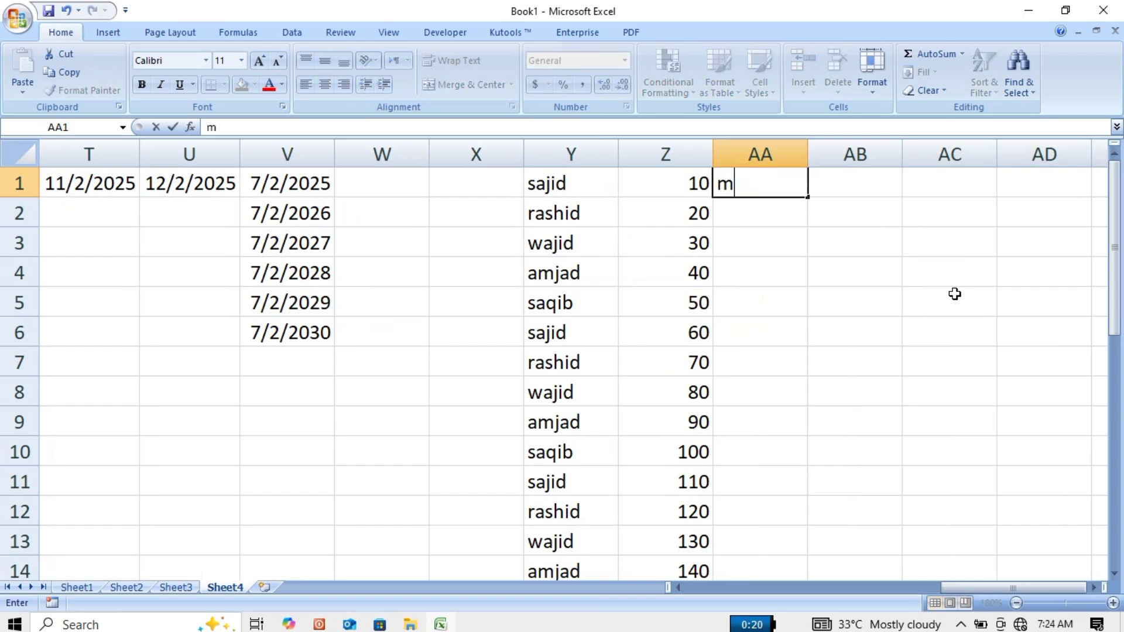
{"action": "type", "text": "era name saj"}
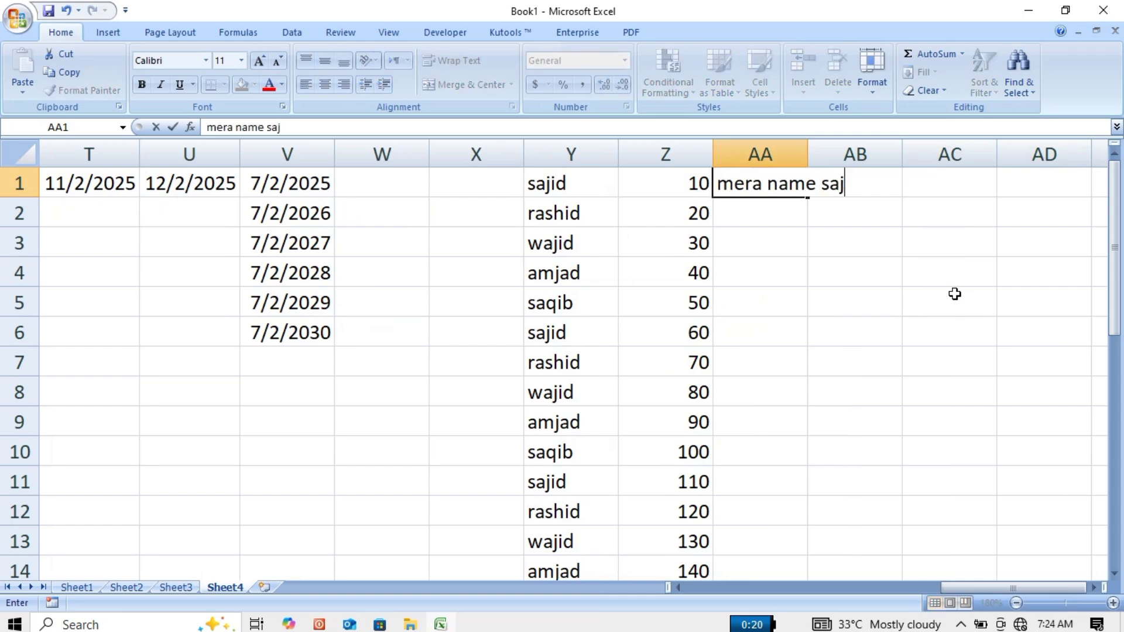
{"action": "type", "text": "id ali ha"}
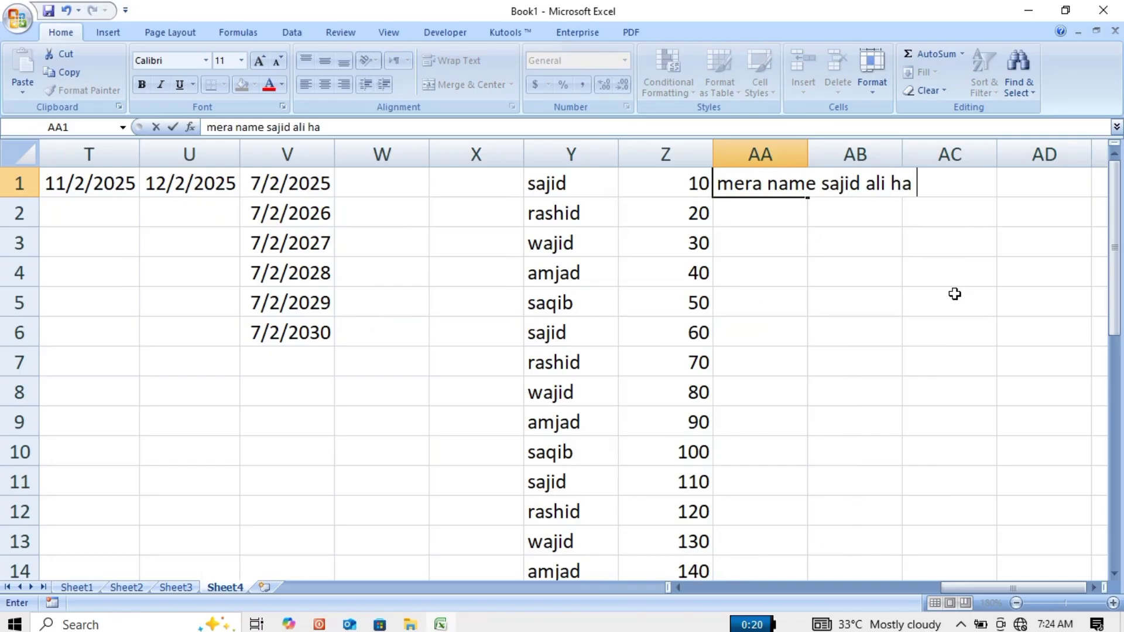
{"action": "type", "text": " ap d"}
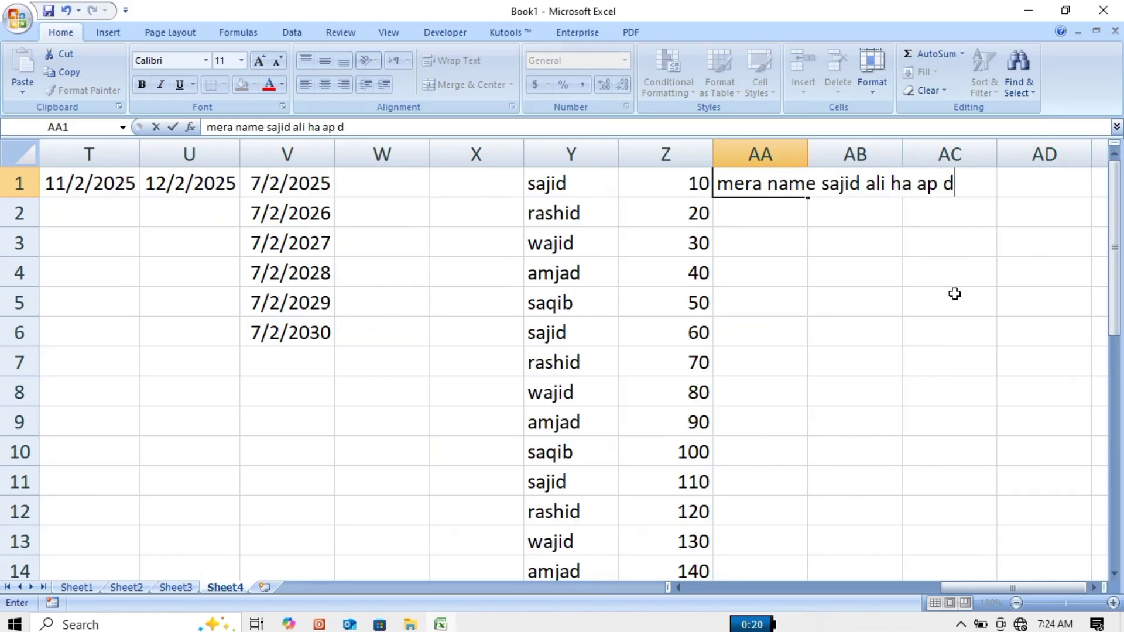
{"action": "type", "text": "ekh rhai"}
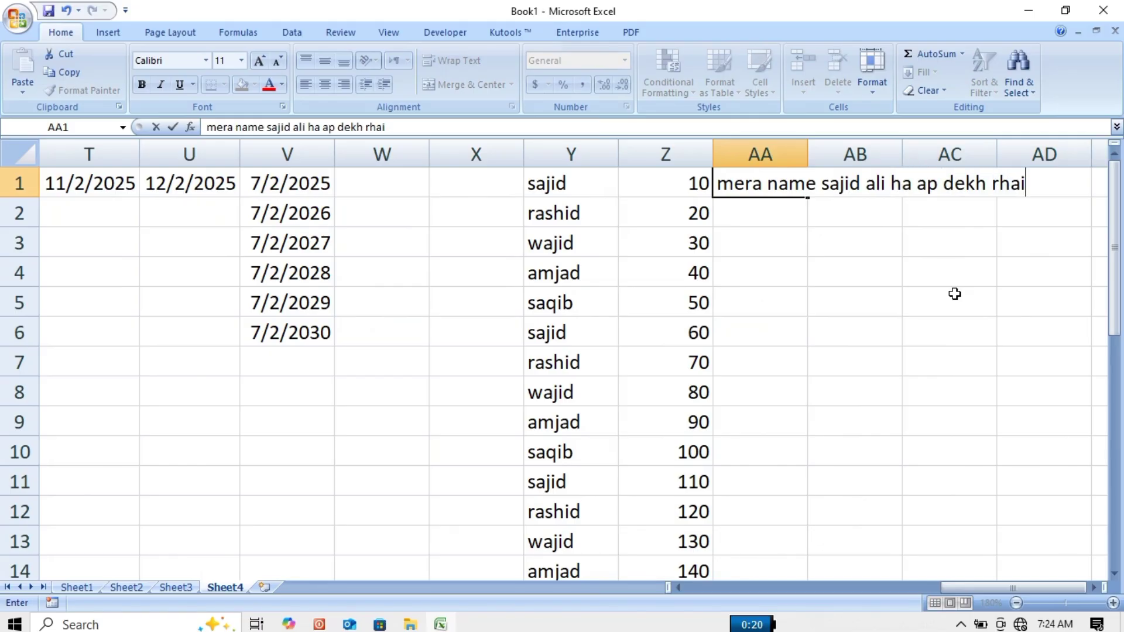
{"action": "type", "text": "n hain mera "}
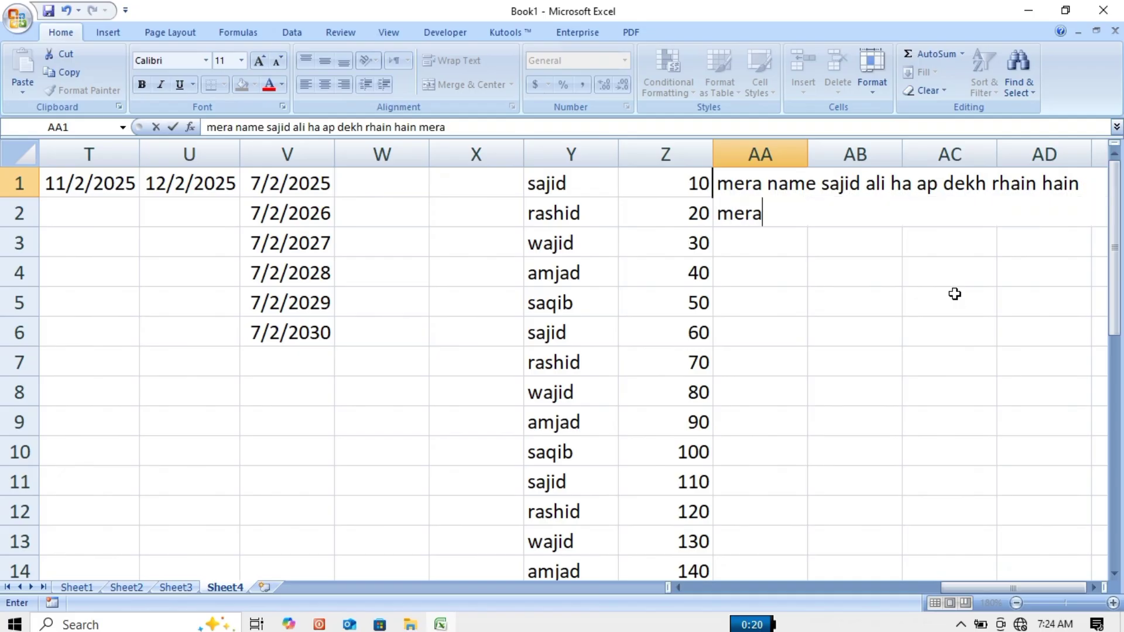
{"action": "type", "text": "chanel"}
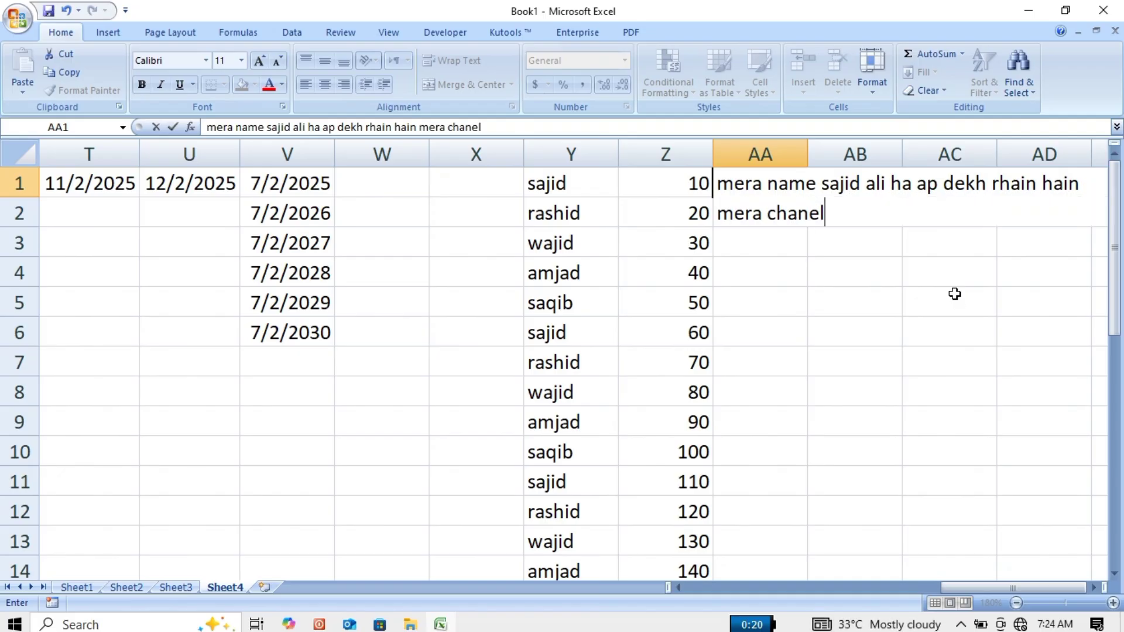
{"action": "type", "text": " online com"}
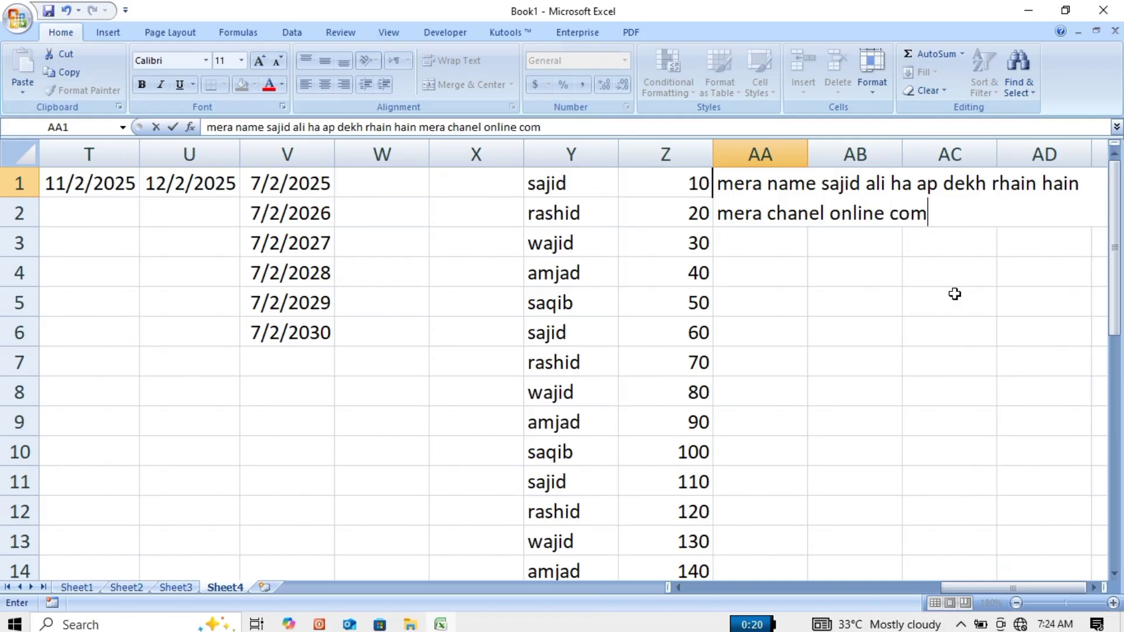
{"action": "type", "text": "puter"}
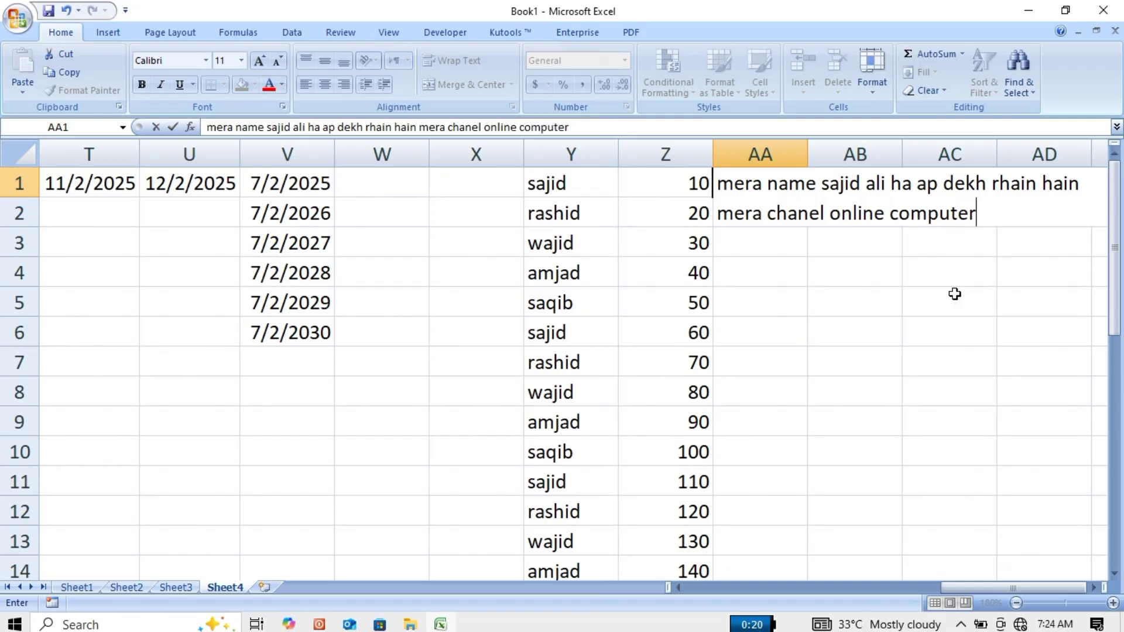
{"action": "type", "text": " 627"}
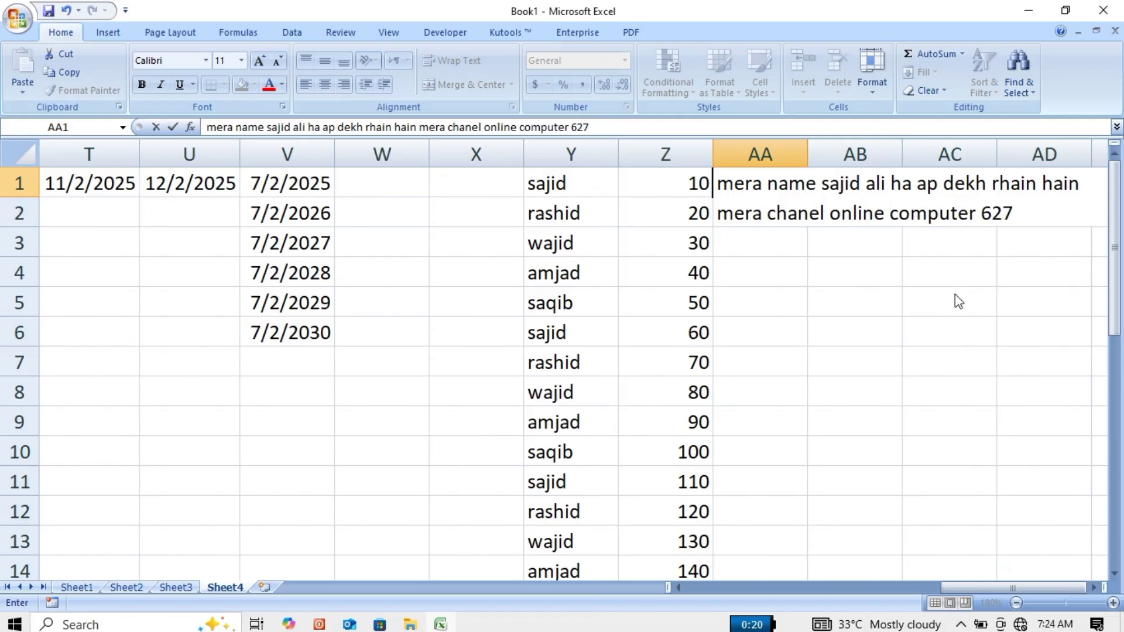
{"action": "key", "text": "Return"}
- Justify the long sentence in cell AA1 with the Fill command, allowing the text to extend below the selected range
{"action": "left_click", "coordinate": [776, 181]}
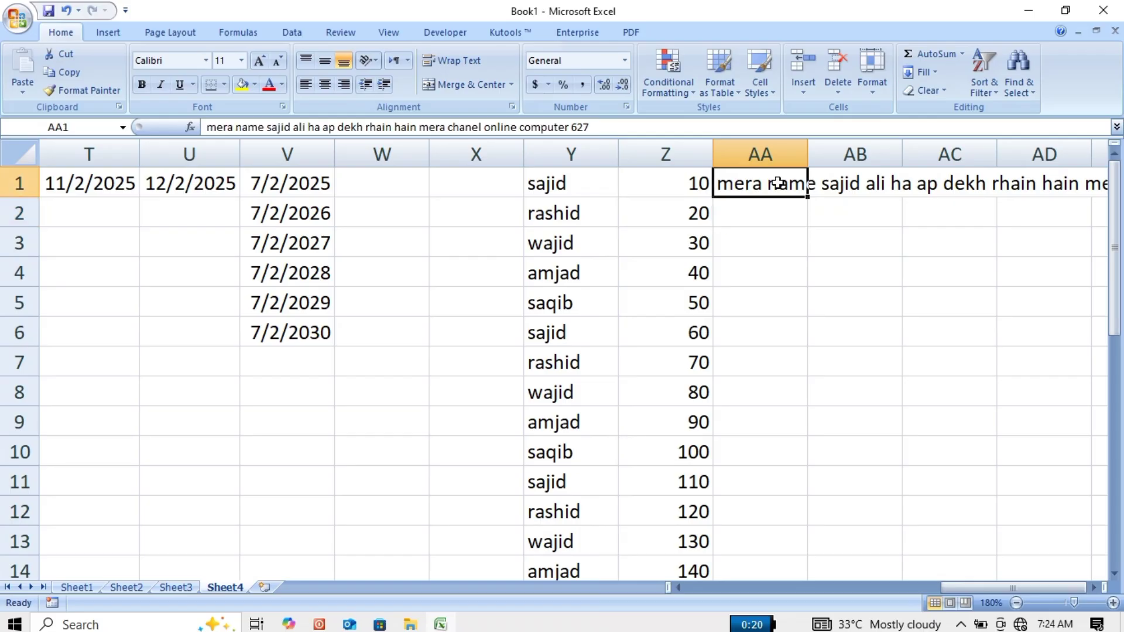
{"action": "left_click", "coordinate": [937, 73]}
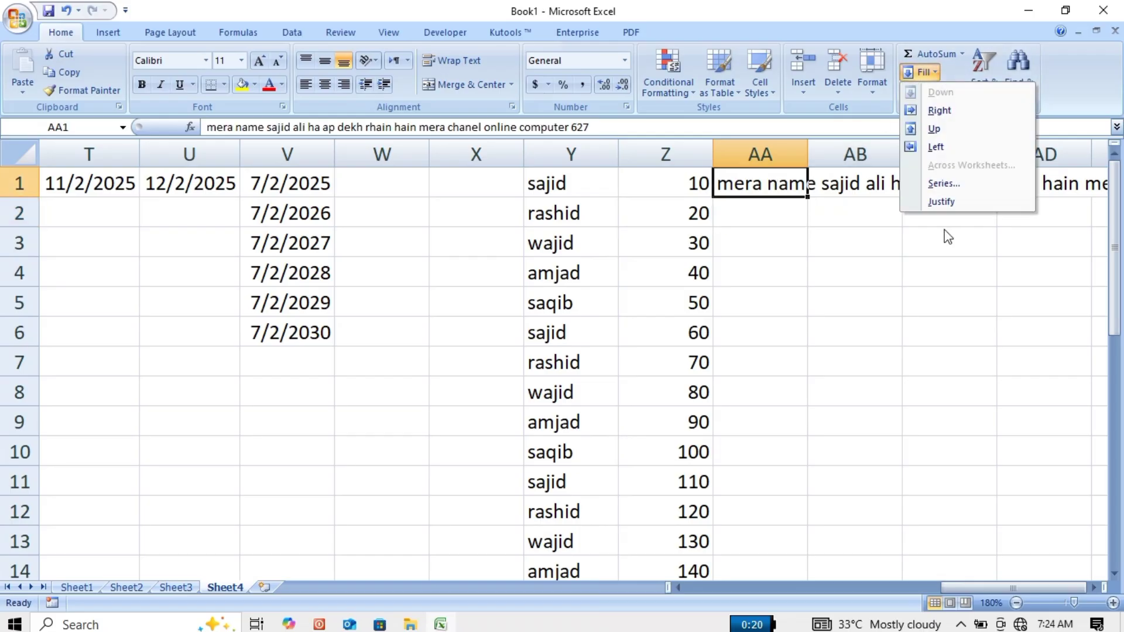
{"action": "left_click", "coordinate": [949, 201]}
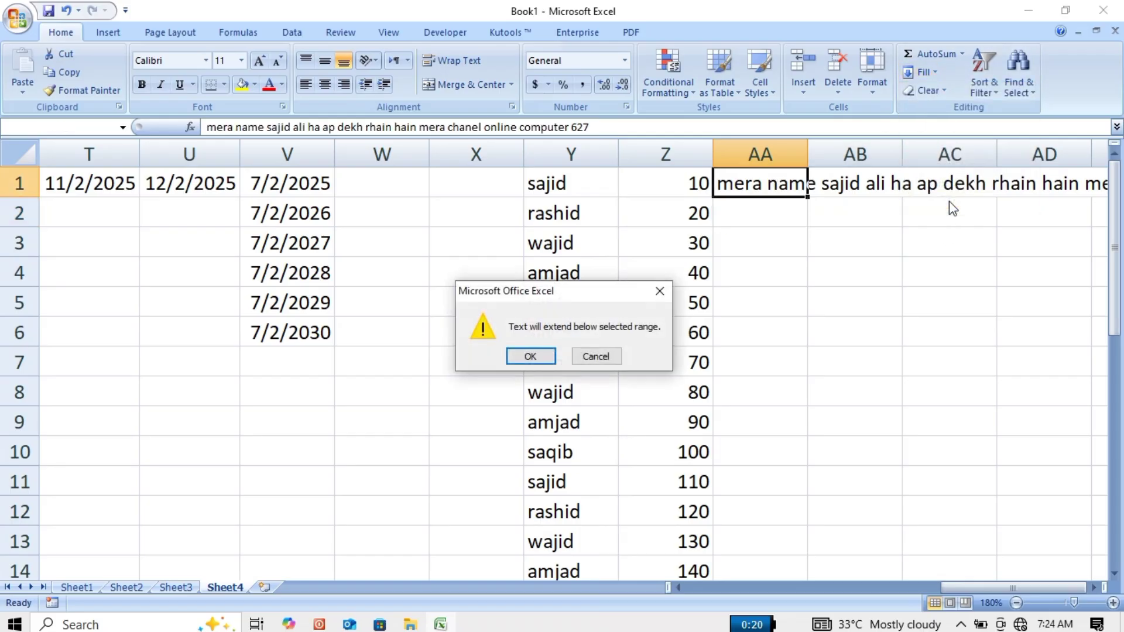
{"action": "left_click", "coordinate": [527, 359]}
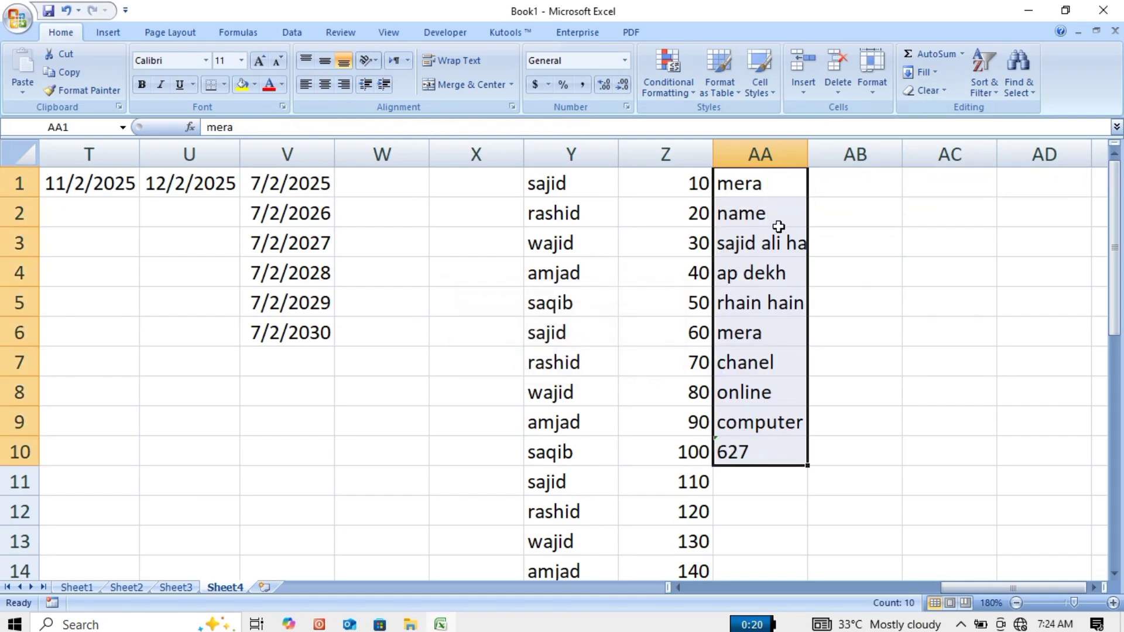
- Examine the justified text in column AA cell by cell, from AA1 down to AA10
{"action": "left_click", "coordinate": [789, 184]}
{"action": "key", "text": "Down"}
{"action": "key", "text": "Down"}
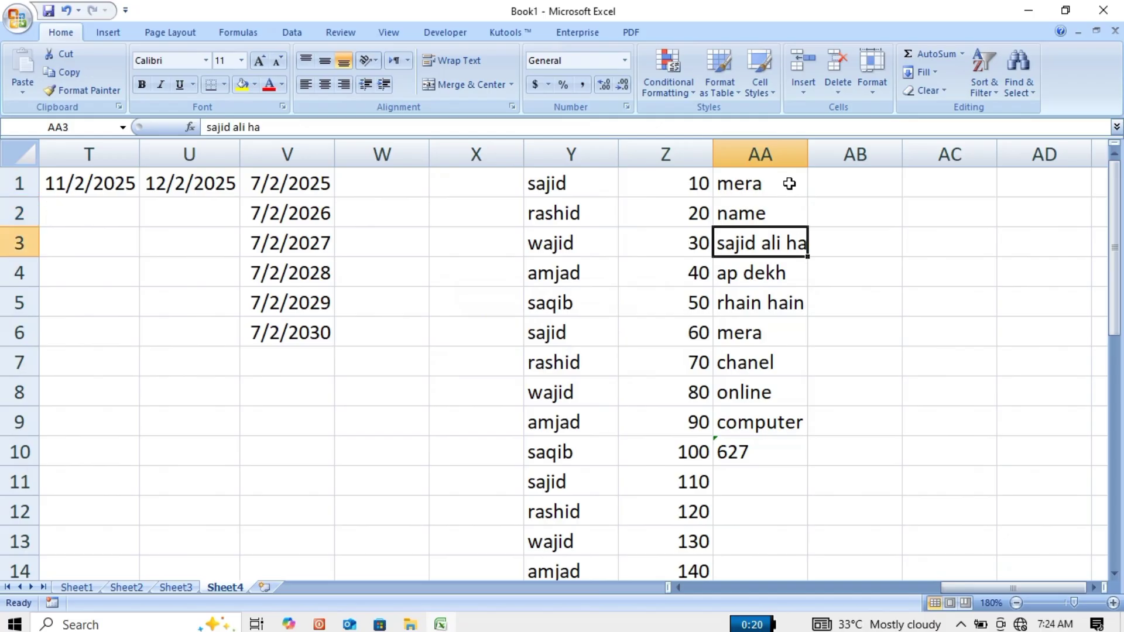
{"action": "key", "text": "Down"}
{"action": "key", "text": "Down"}
{"action": "key", "text": "Down"}
{"action": "key", "text": "Down"}
{"action": "key", "text": "Down"}
{"action": "key", "text": "Down"}
{"action": "key", "text": "Down"}
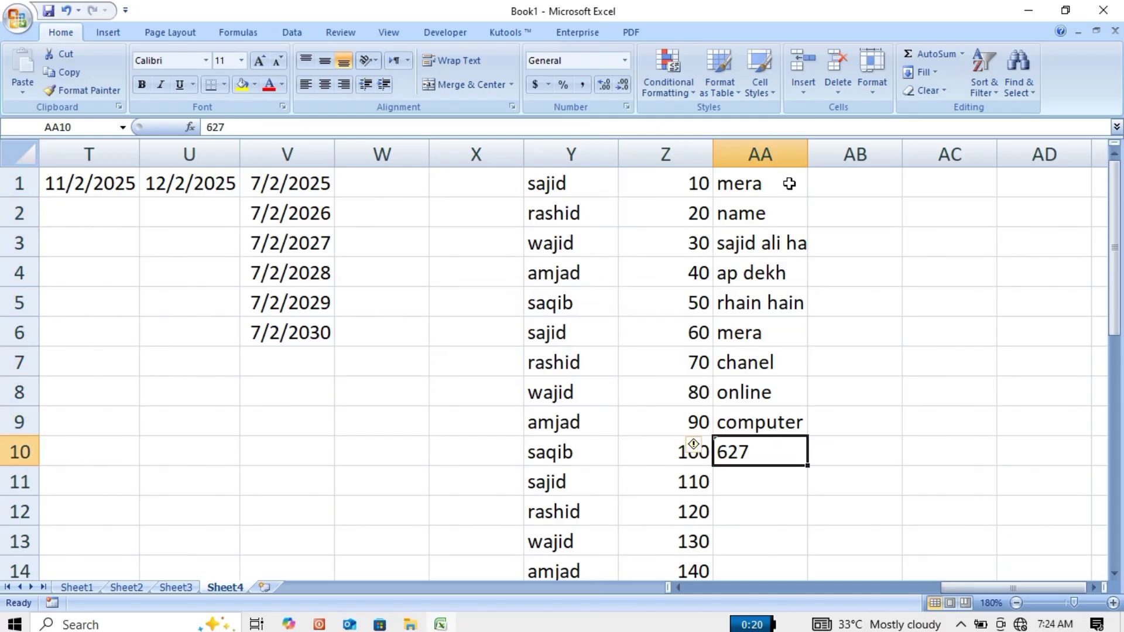
{"action": "left_click_drag", "start_coordinate": [789, 183], "coordinate": [793, 434]}
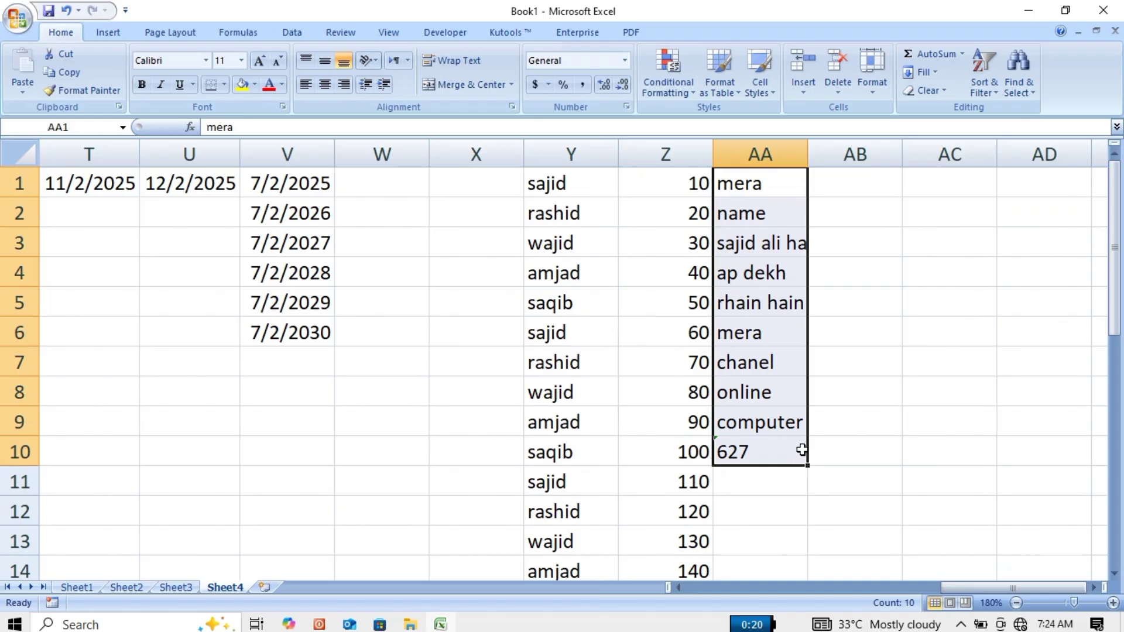
{"action": "left_click", "coordinate": [870, 370]}
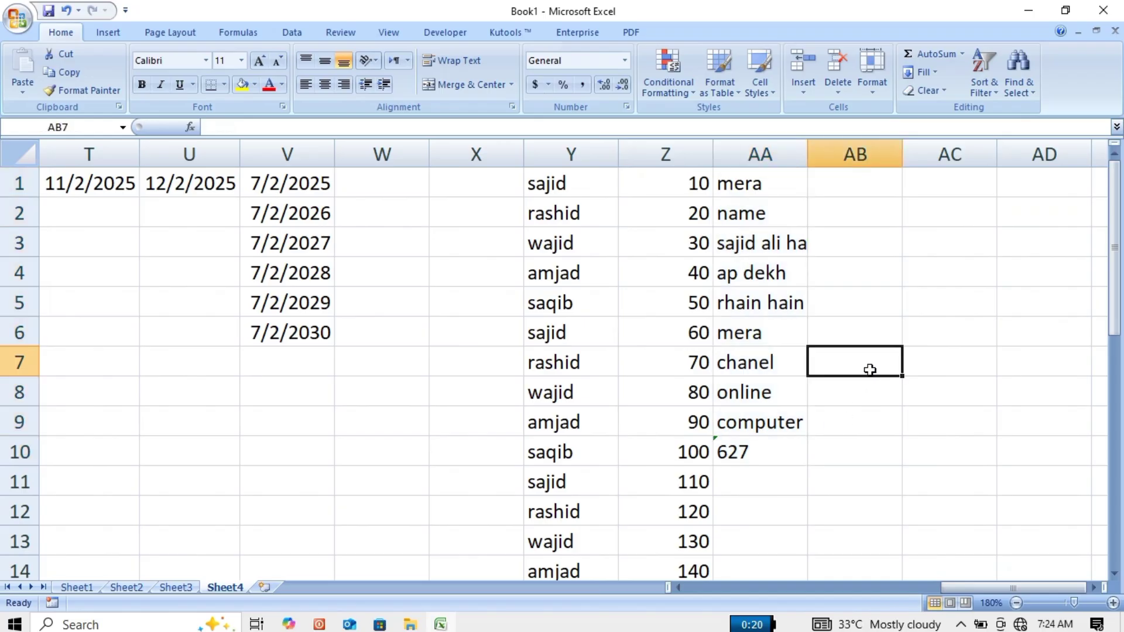